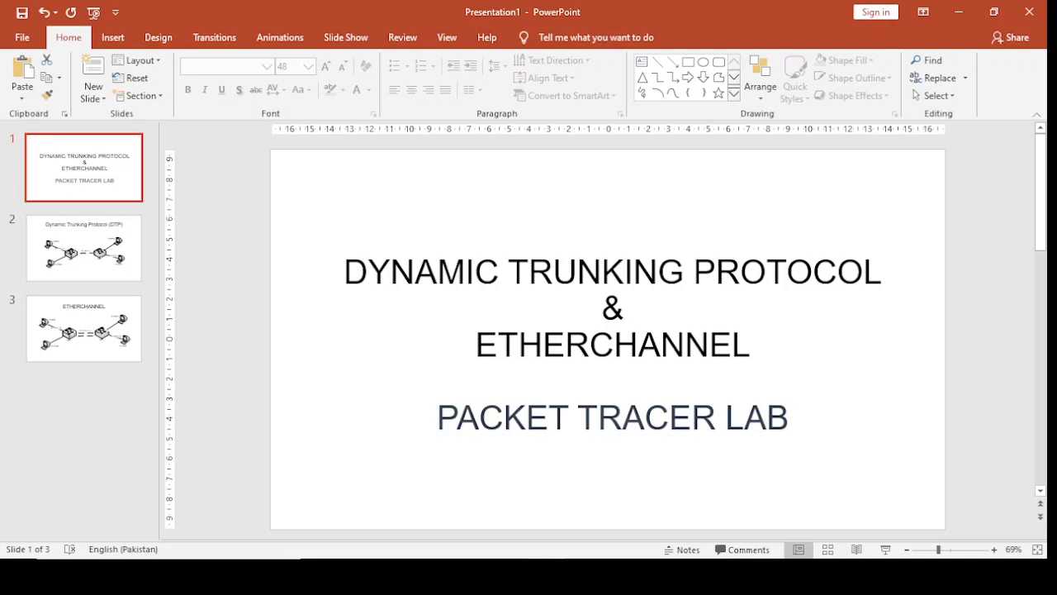
- Review the Dynamic Trunking Protocol and EtherChannel topology slides, and switch to the network in Cisco Packet Tracer
{"action": "key", "text": "Down"}
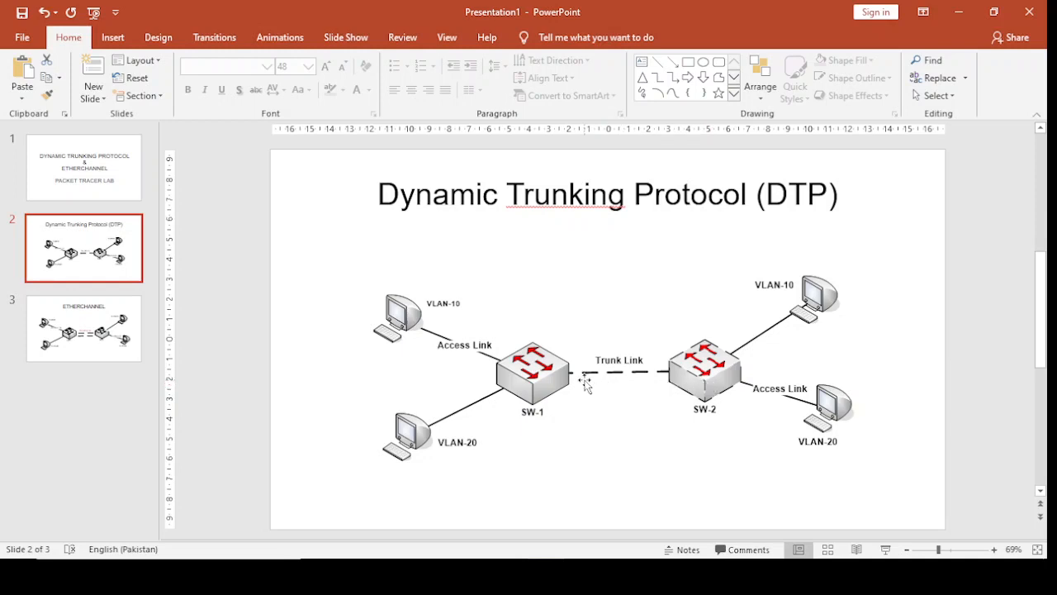
{"action": "left_click", "coordinate": [101, 330]}
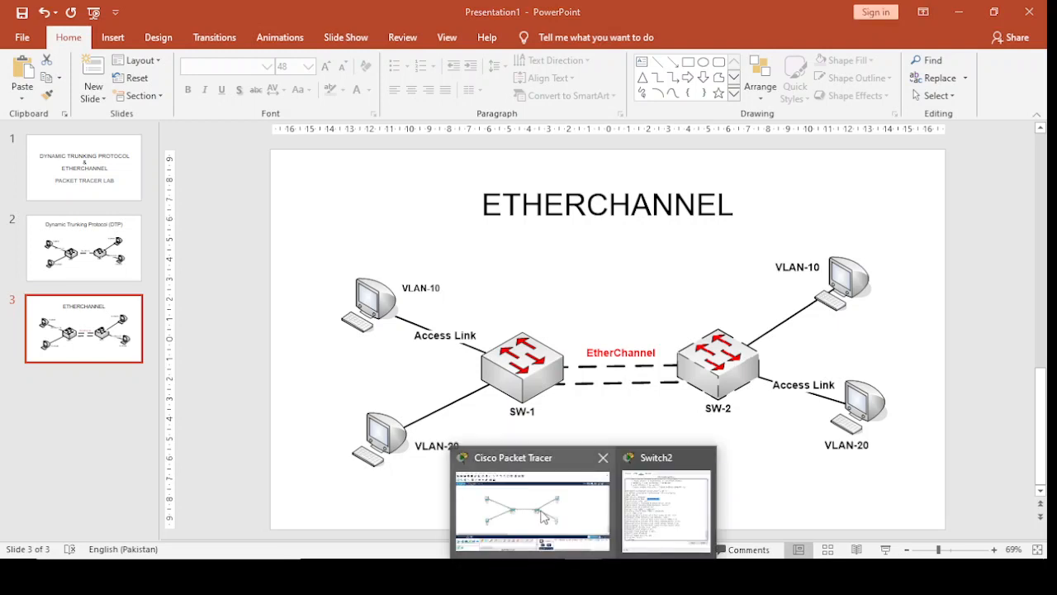
{"action": "left_click", "coordinate": [545, 517]}
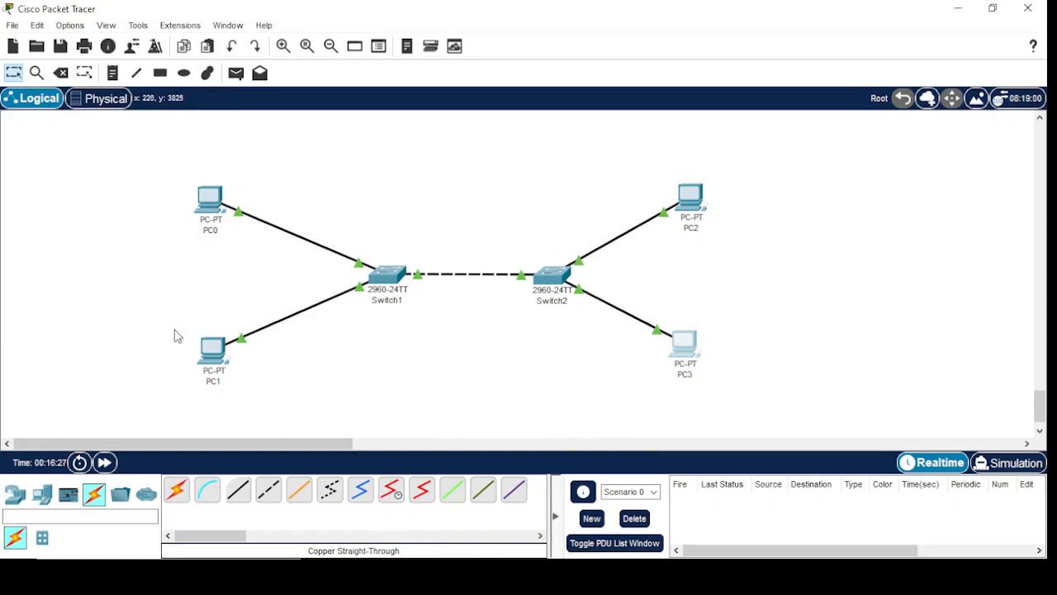
- Exit interface configuration mode to global configuration mode in Switch1's command line and put its window away
{"action": "left_click", "coordinate": [388, 281]}
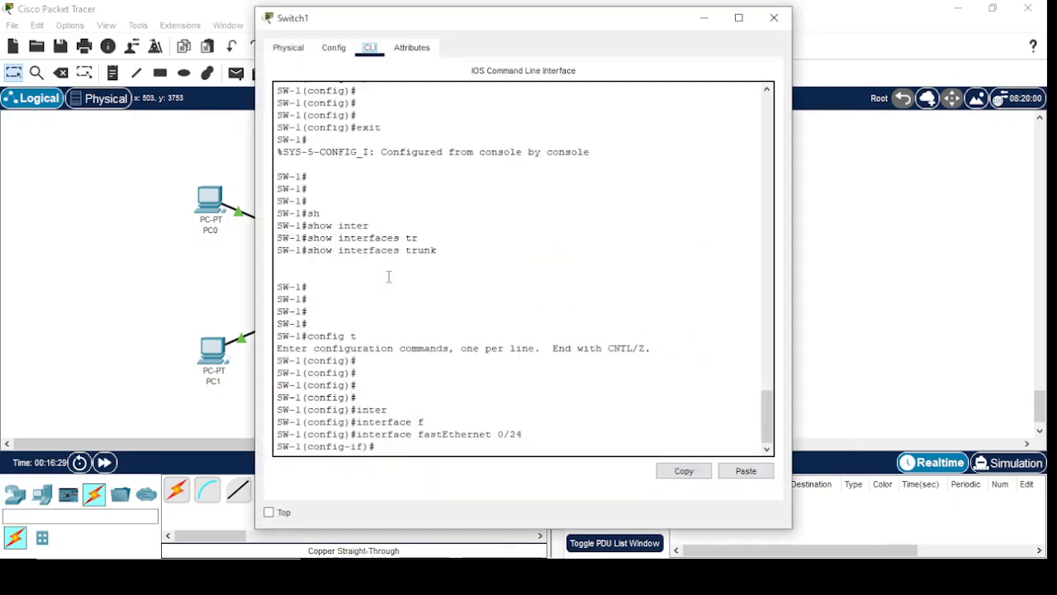
{"action": "key", "text": "Return"}
{"action": "key", "text": "Return"}
{"action": "key", "text": "Return"}
{"action": "key", "text": "Return"}
{"action": "key", "text": "Return"}
{"action": "key", "text": "Return"}
{"action": "key", "text": "Return"}
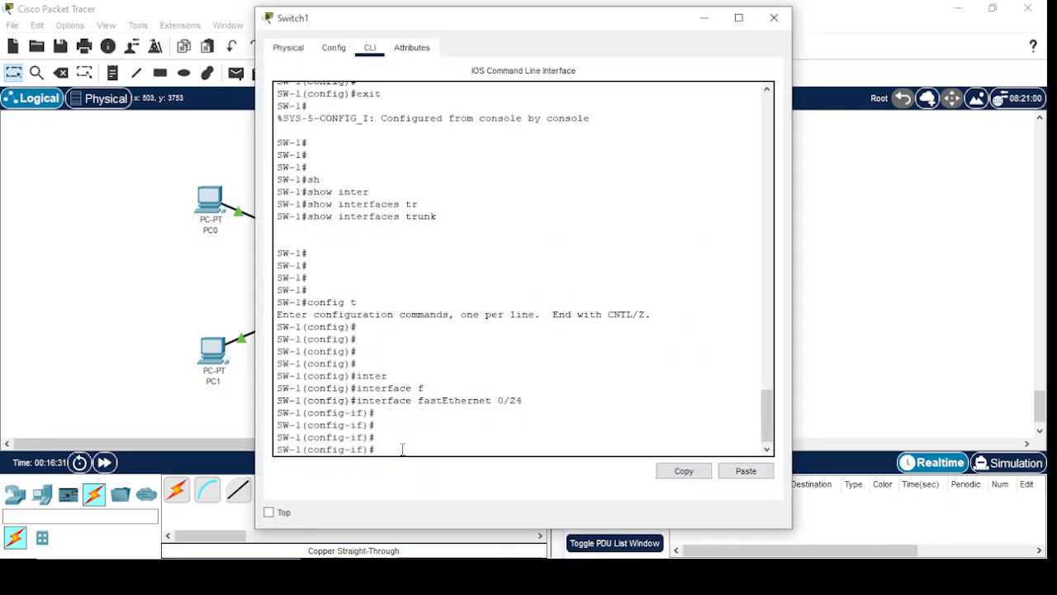
{"action": "type", "text": "exit"}
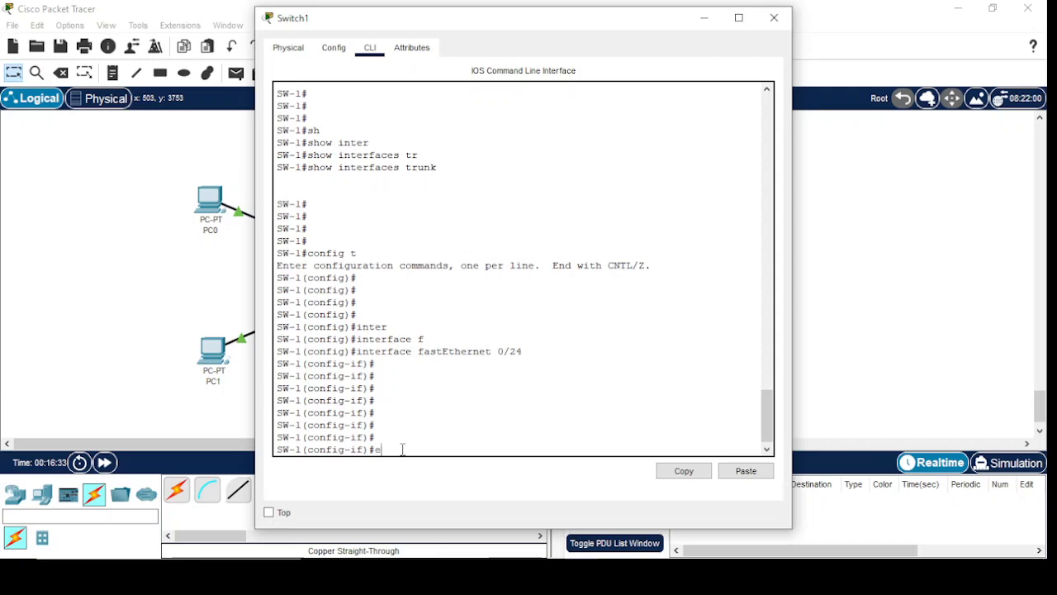
{"action": "key", "text": "Return"}
{"action": "key", "text": "Return"}
{"action": "key", "text": "Return"}
{"action": "key", "text": "Return"}
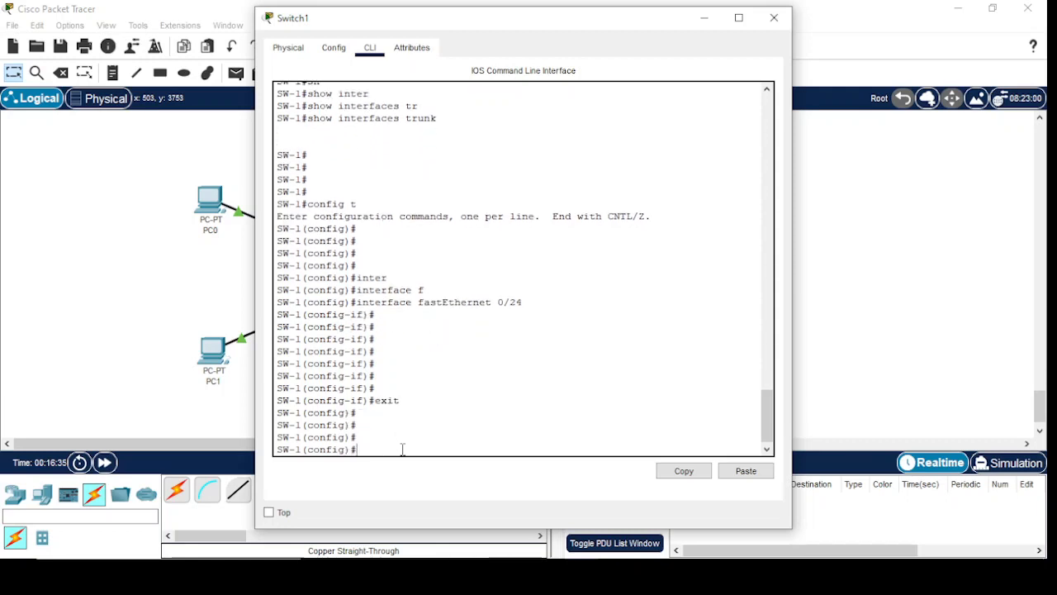
{"action": "left_click", "coordinate": [703, 18]}
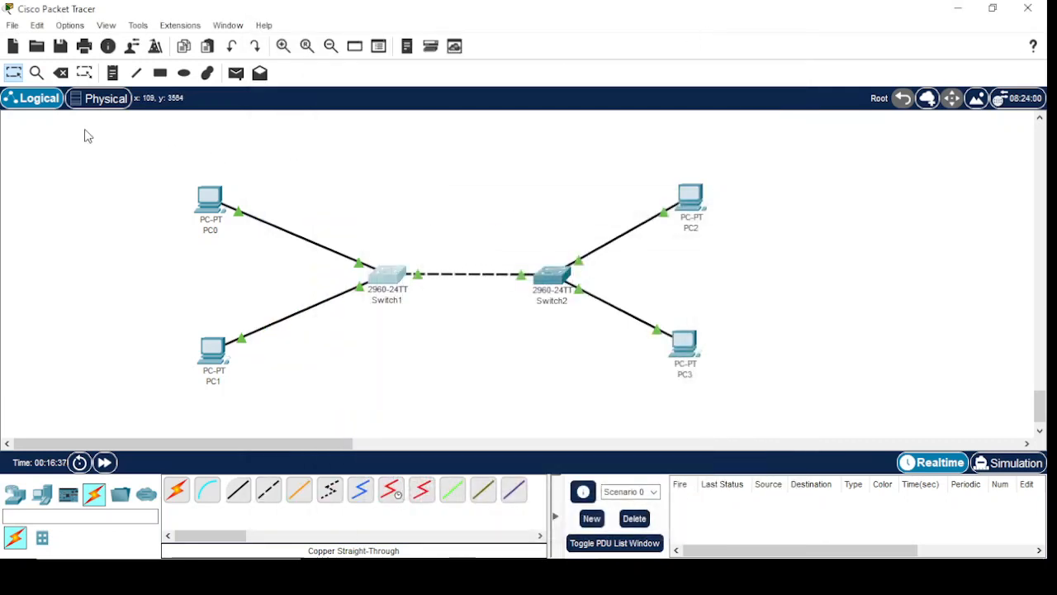
- Enable Always Show Port Labels in Logical Workspace in the preferences
{"action": "left_click", "coordinate": [69, 26]}
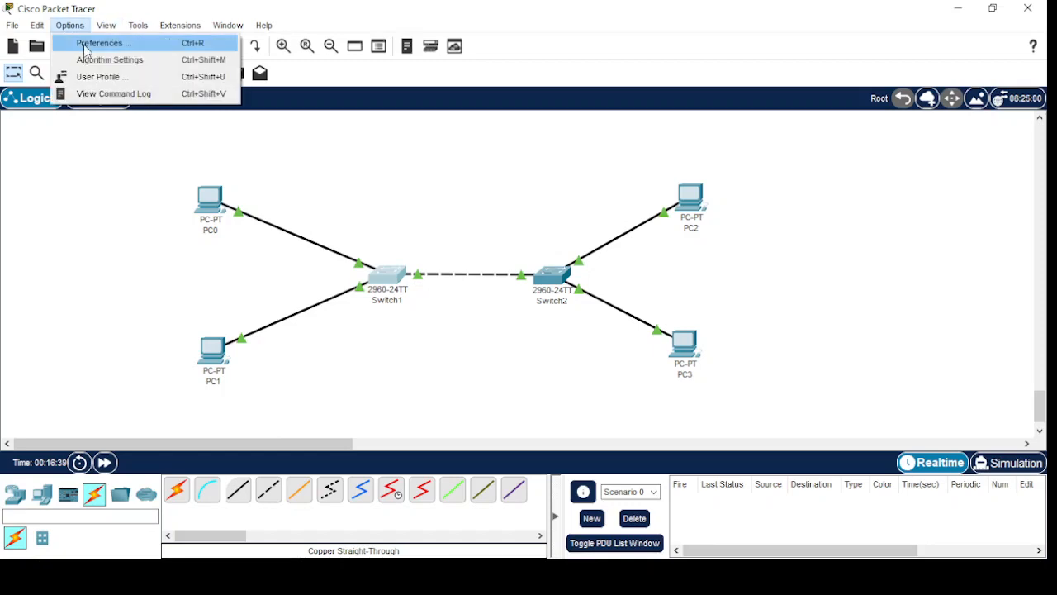
{"action": "left_click", "coordinate": [85, 45]}
{"action": "left_click", "coordinate": [187, 154]}
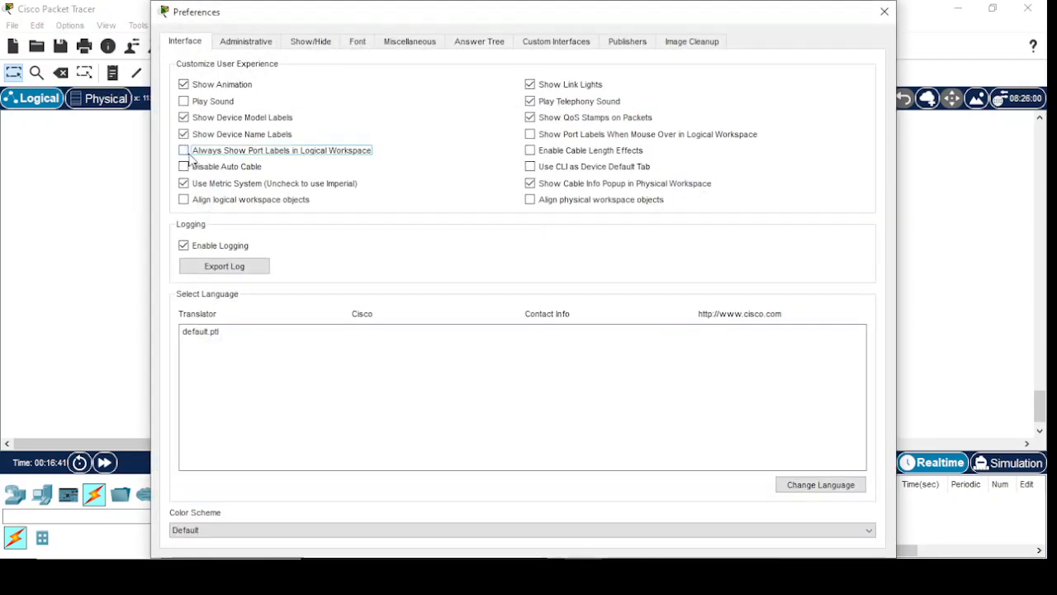
{"action": "left_click", "coordinate": [885, 11]}
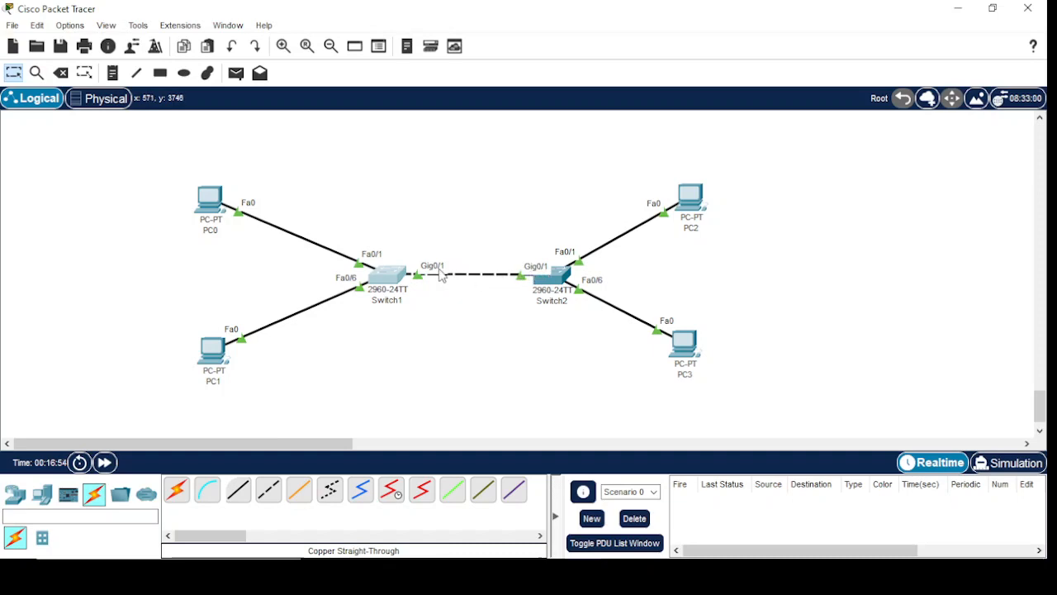
- Reopen Switch1's command line and exit global configuration mode to the privileged SW-1# prompt
{"action": "left_click", "coordinate": [388, 281]}
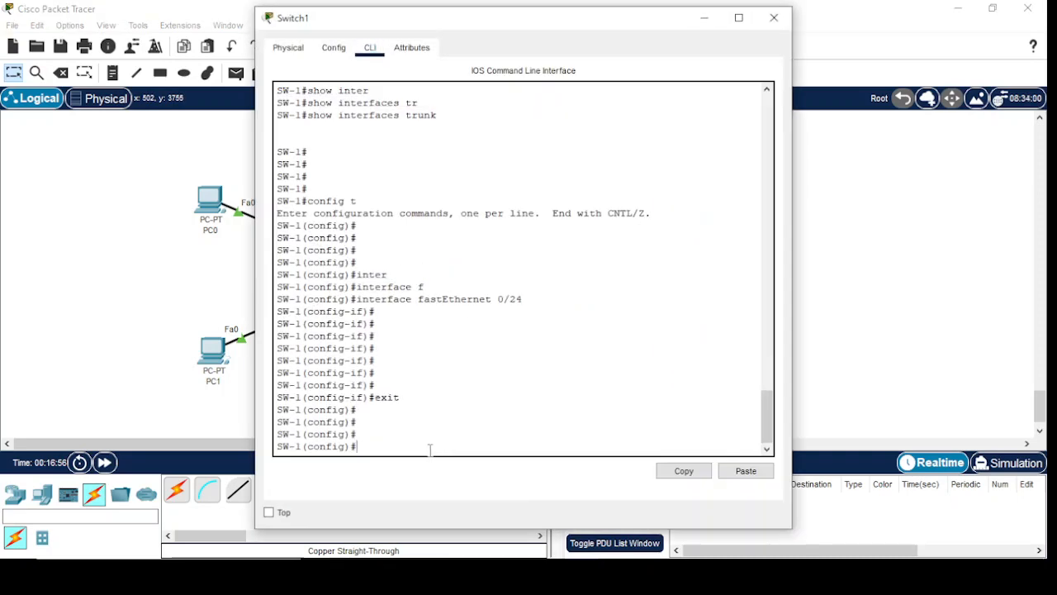
{"action": "type", "text": "exti"}
{"action": "key", "text": "Return"}
{"action": "key", "text": "Return"}
{"action": "key", "text": "Return"}
{"action": "key", "text": "Return"}
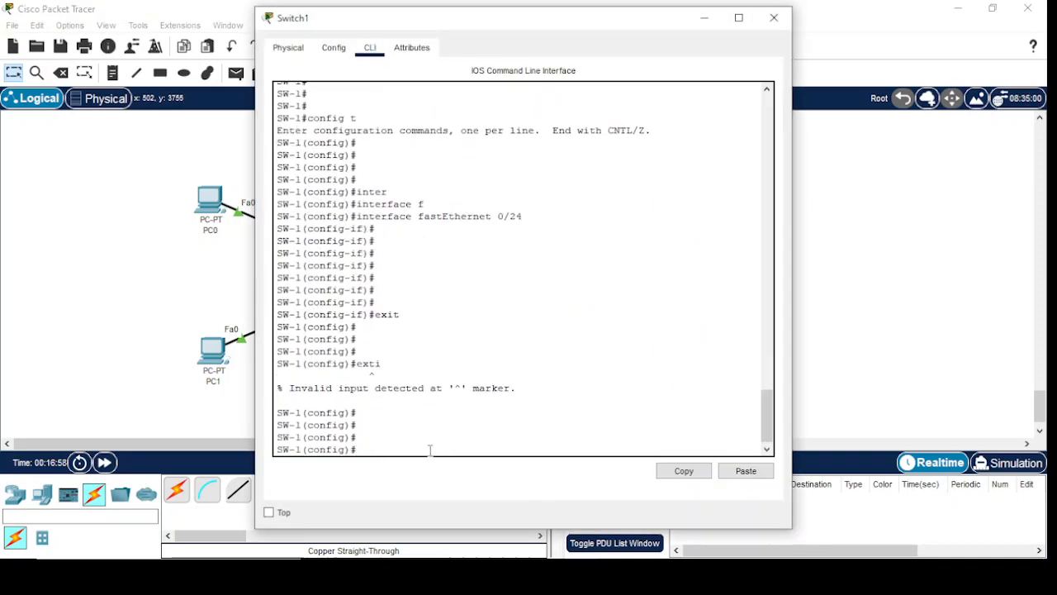
{"action": "type", "text": "exit"}
{"action": "key", "text": "Return"}
{"action": "key", "text": "Return"}
{"action": "key", "text": "Return"}
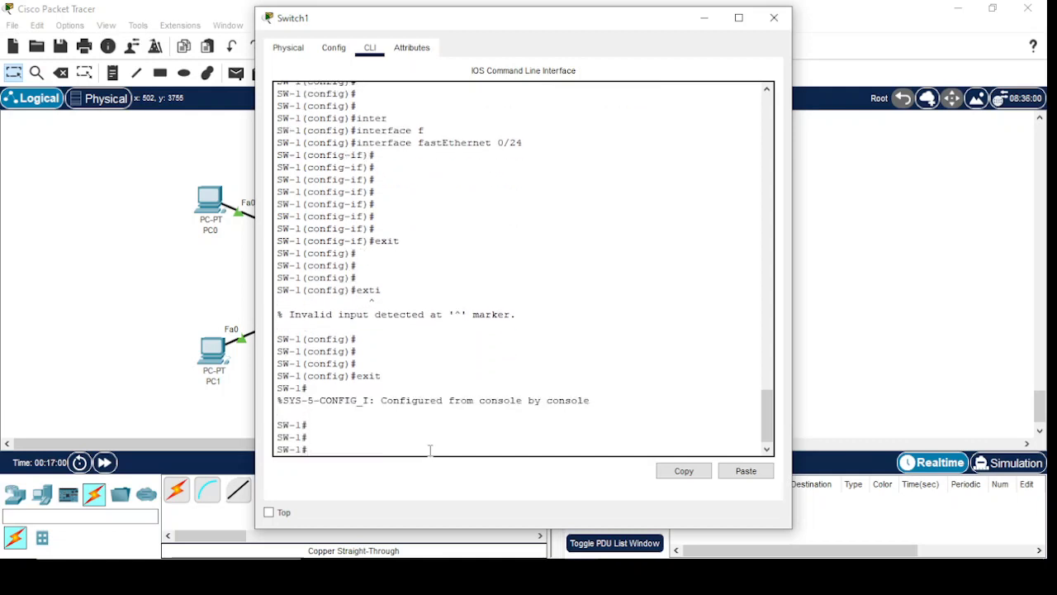
- Check Switch1 for trunk links by running show interfaces trunk
{"action": "type", "text": "sh"}
{"action": "key", "text": "Tab"}
{"action": "type", "text": "i"}
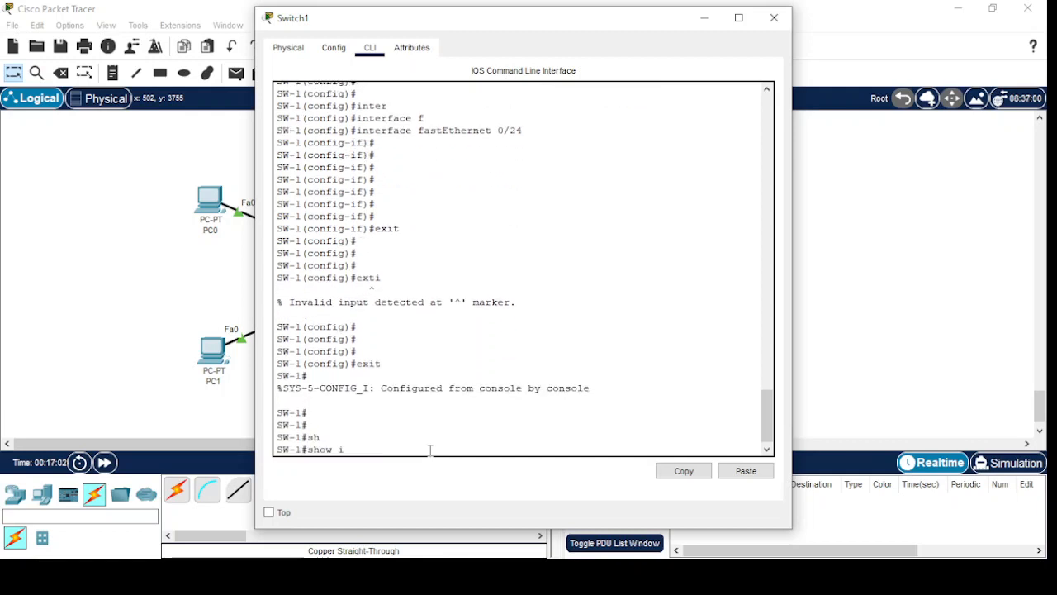
{"action": "type", "text": "nter"}
{"action": "key", "text": "Tab"}
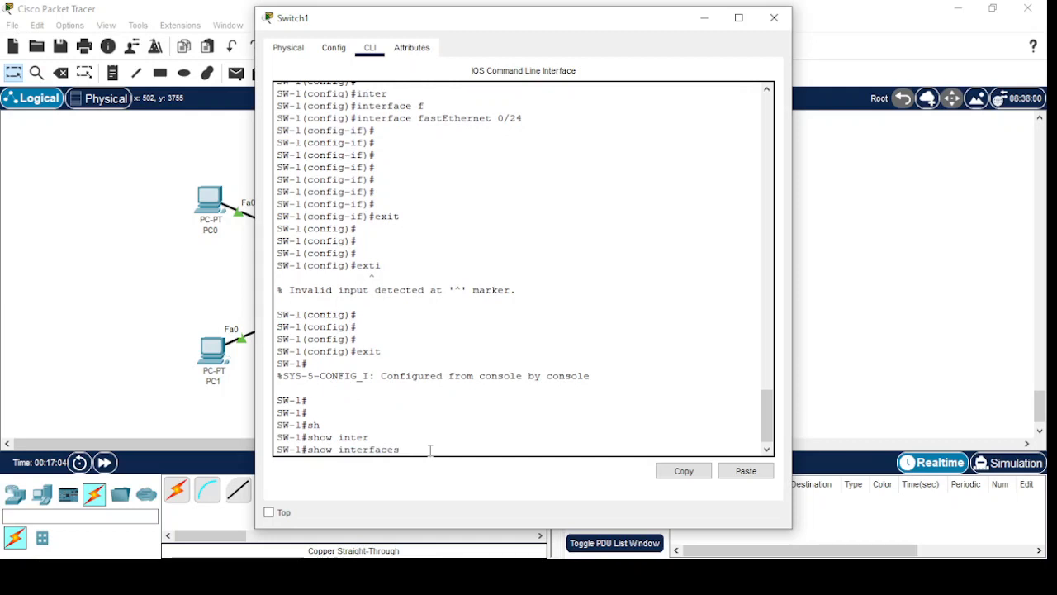
{"action": "type", "text": "tr"}
{"action": "key", "text": "Tab"}
{"action": "key", "text": "Return"}
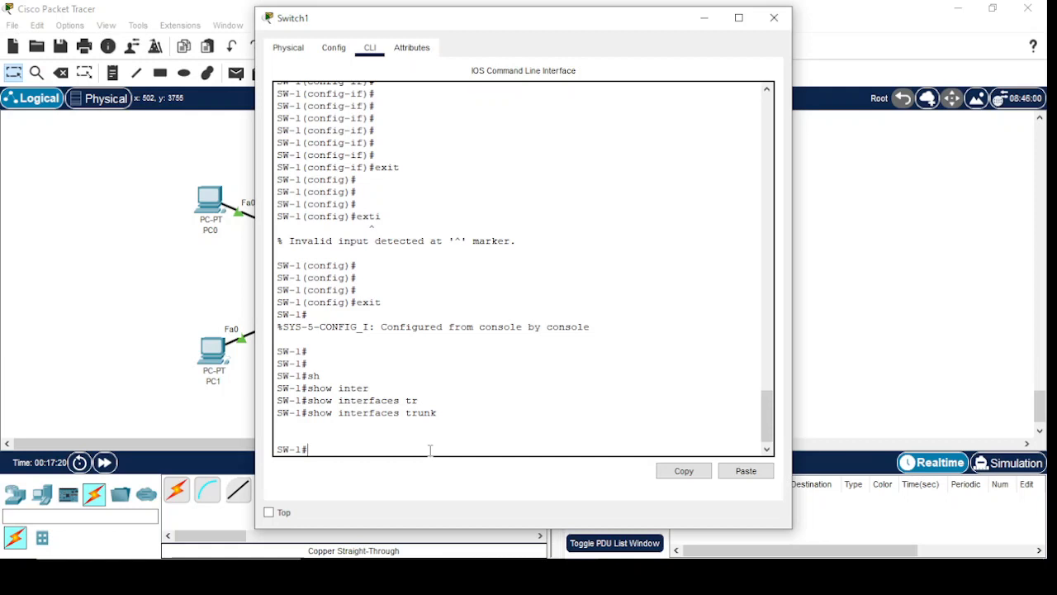
{"action": "type", "text": "g t"}
{"action": "key", "text": "Return"}
{"action": "key", "text": "Return"}
{"action": "key", "text": "Return"}
{"action": "key", "text": "Return"}
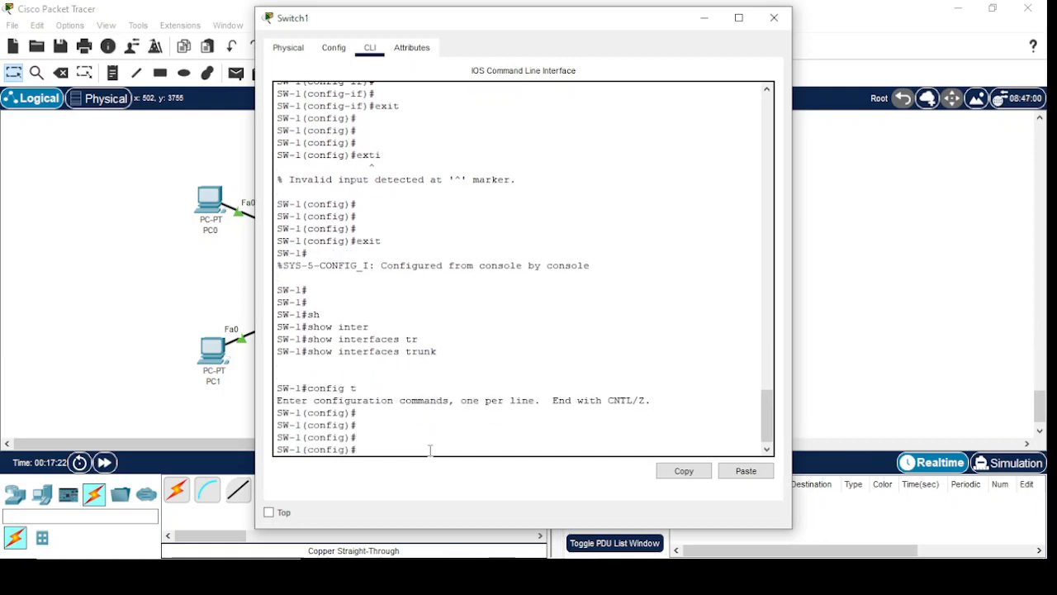
{"action": "type", "text": "inter"}
{"action": "key", "text": "Tab"}
{"action": "type", "text": "gi"}
{"action": "key", "text": "Tab"}
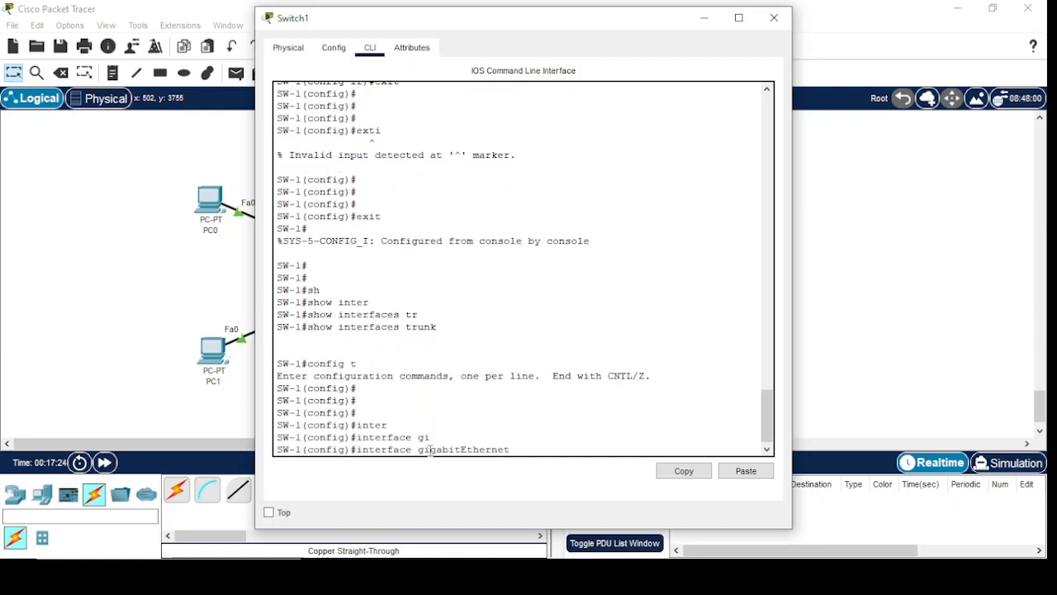
{"action": "type", "text": "0/"}
{"action": "key", "text": "BackSpace"}
{"action": "key", "text": "BackSpace"}
{"action": "key", "text": "BackSpace"}
{"action": "key", "text": "BackSpace"}
{"action": "key", "text": "BackSpace"}
{"action": "key", "text": "BackSpace"}
{"action": "key", "text": "BackSpace"}
{"action": "key", "text": "BackSpace"}
{"action": "key", "text": "BackSpace"}
{"action": "key", "text": "BackSpace"}
{"action": "key", "text": "BackSpace"}
{"action": "key", "text": "BackSpace"}
{"action": "key", "text": "BackSpace"}
{"action": "key", "text": "BackSpace"}
{"action": "key", "text": "BackSpace"}
{"action": "key", "text": "BackSpace"}
{"action": "key", "text": "BackSpace"}
{"action": "key", "text": "BackSpace"}
{"action": "key", "text": "BackSpace"}
{"action": "key", "text": "BackSpace"}
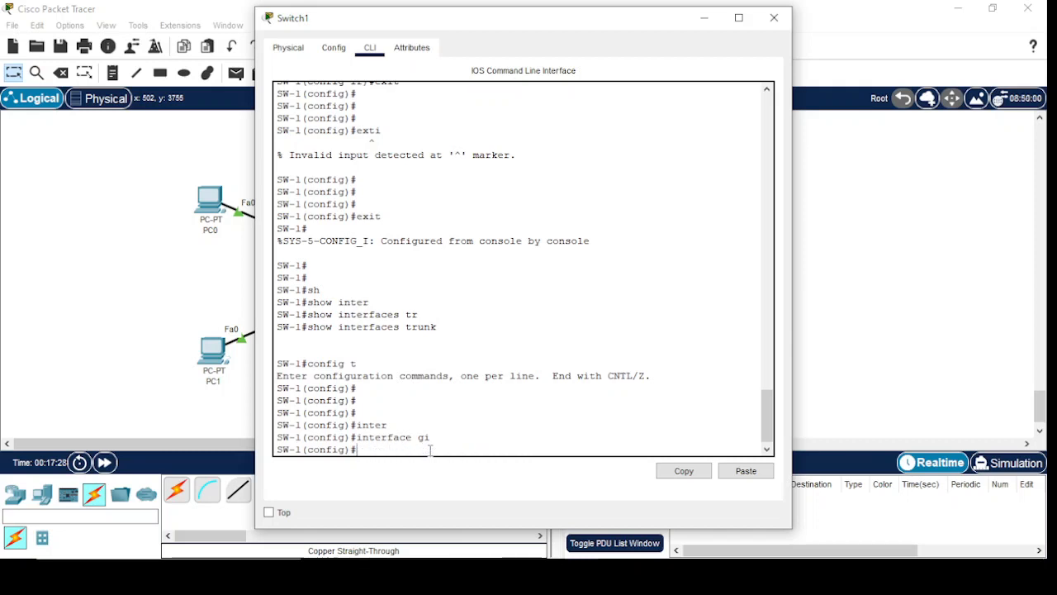
{"action": "type", "text": "exit"}
{"action": "key", "text": "Return"}
{"action": "key", "text": "Return"}
{"action": "key", "text": "Return"}
- Run show interfaces gigabitEthernet 0/1 switchport on Switch1, highlight the port's administrative mode, and close the switch window
{"action": "type", "text": "sh"}
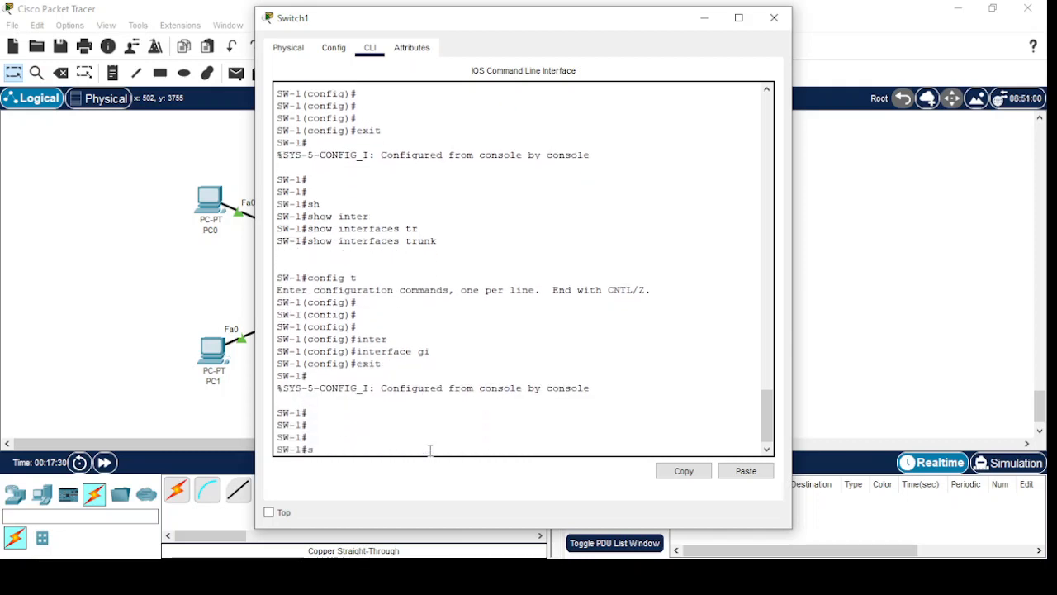
{"action": "key", "text": "Tab"}
{"action": "type", "text": "in"}
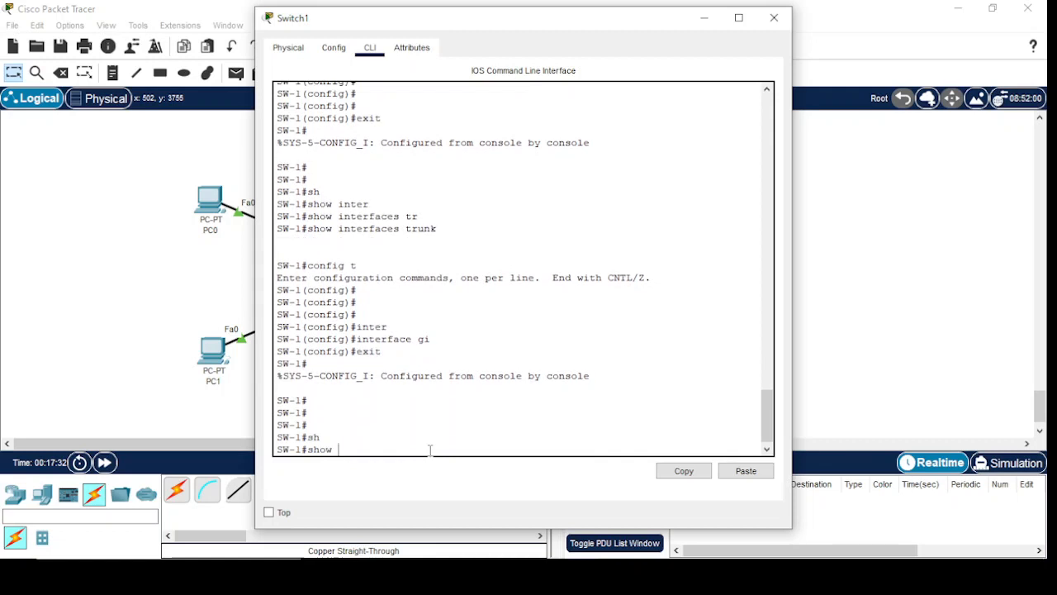
{"action": "type", "text": "ter"}
{"action": "key", "text": "Tab"}
{"action": "type", "text": "gi"}
{"action": "key", "text": "Tab"}
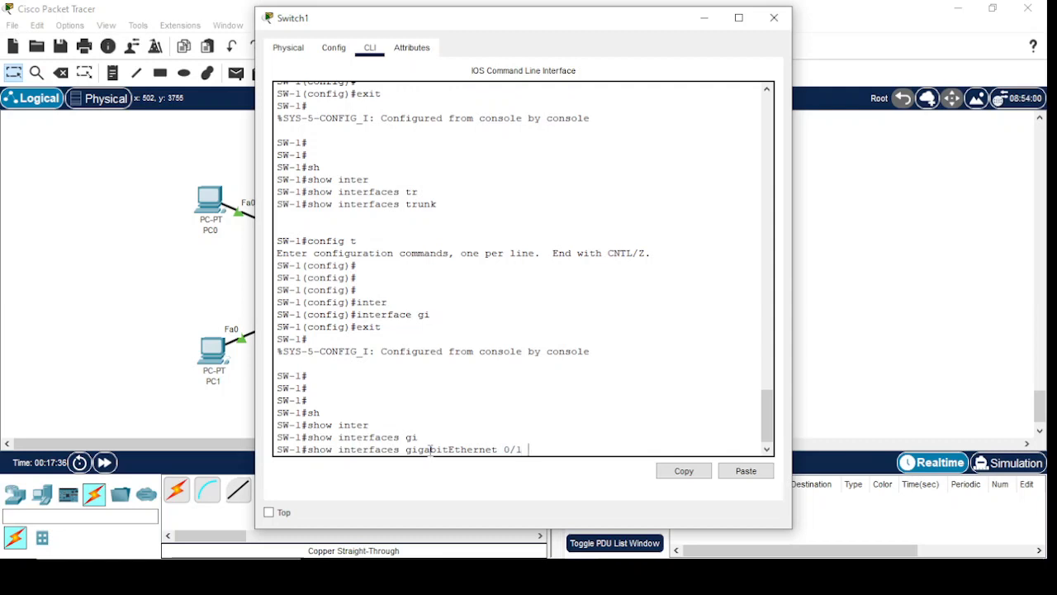
{"action": "type", "text": "0/1 sw"}
{"action": "key", "text": "Tab"}
{"action": "key", "text": "Return"}
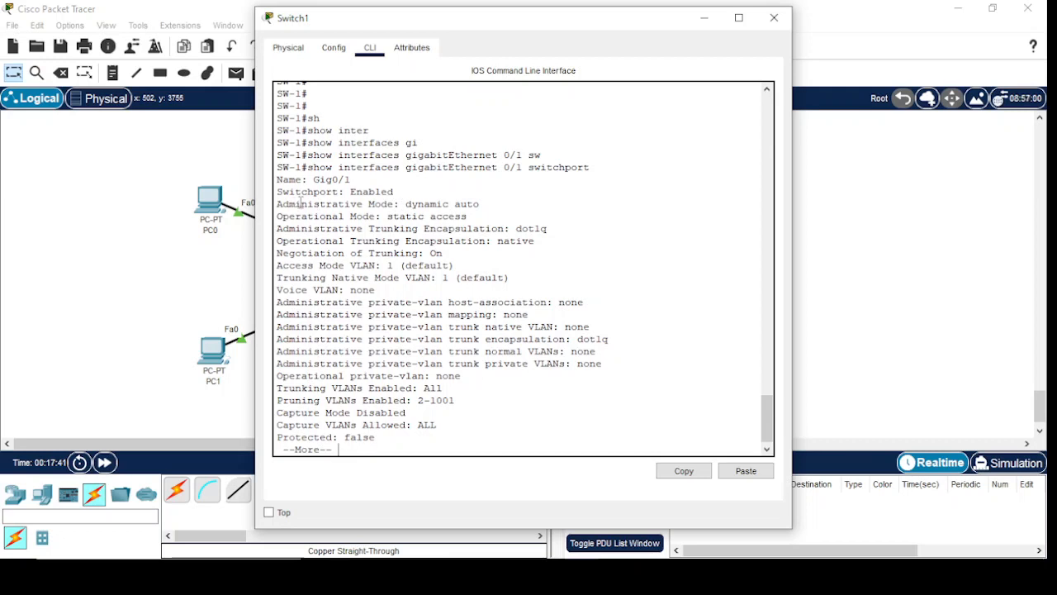
{"action": "left_click_drag", "start_coordinate": [408, 212], "coordinate": [479, 205]}
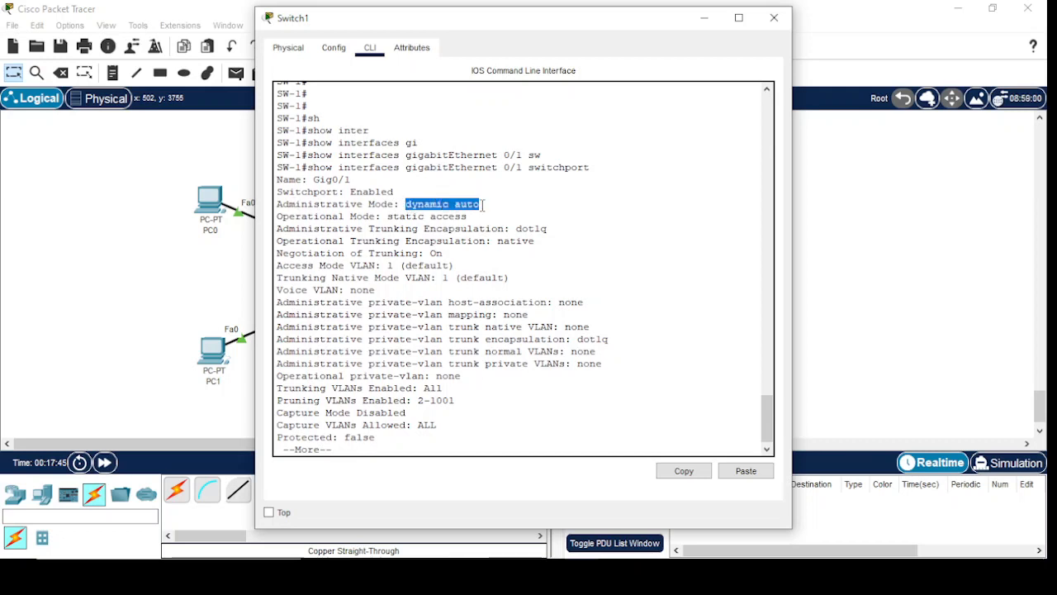
{"action": "left_click", "coordinate": [772, 20]}
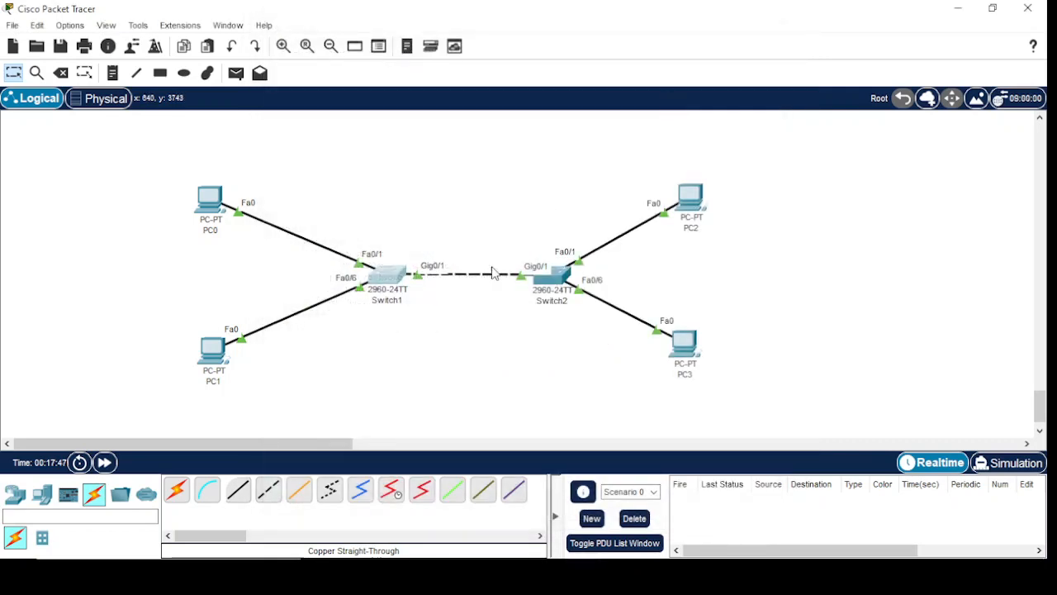
- Open Switch2's command line and advance through the pending paged output to reach the SW-2# prompt
{"action": "left_click", "coordinate": [546, 280]}
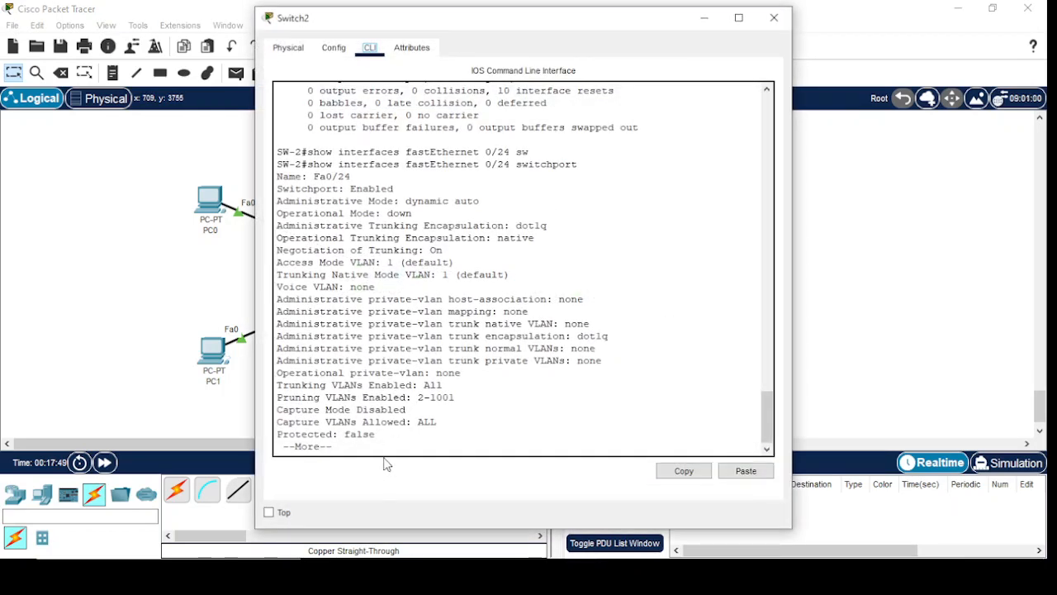
{"action": "key", "text": "Return"}
{"action": "key", "text": "Return"}
{"action": "key", "text": "Return"}
{"action": "key", "text": "Return"}
{"action": "key", "text": "Return"}
{"action": "key", "text": "Return"}
{"action": "key", "text": "Return"}
{"action": "key", "text": "Return"}
{"action": "key", "text": "Return"}
{"action": "key", "text": "Return"}
{"action": "key", "text": "Return"}
{"action": "key", "text": "Return"}
{"action": "key", "text": "Return"}
{"action": "key", "text": "Return"}
{"action": "key", "text": "Return"}
{"action": "key", "text": "Return"}
{"action": "key", "text": "Return"}
{"action": "key", "text": "Return"}
{"action": "key", "text": "Return"}
{"action": "key", "text": "Return"}
{"action": "key", "text": "Return"}
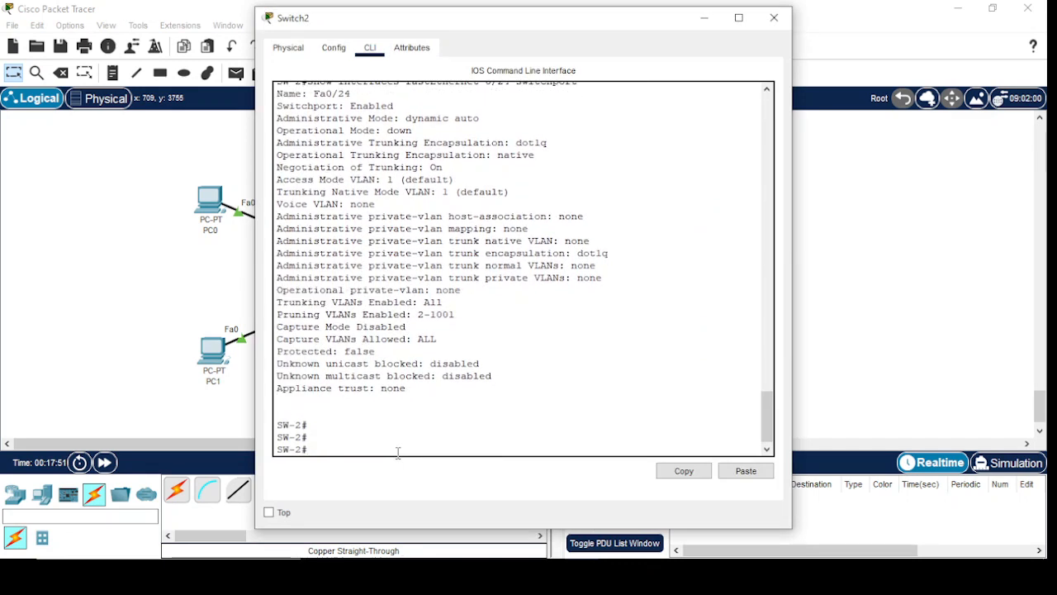
{"action": "key", "text": "Return"}
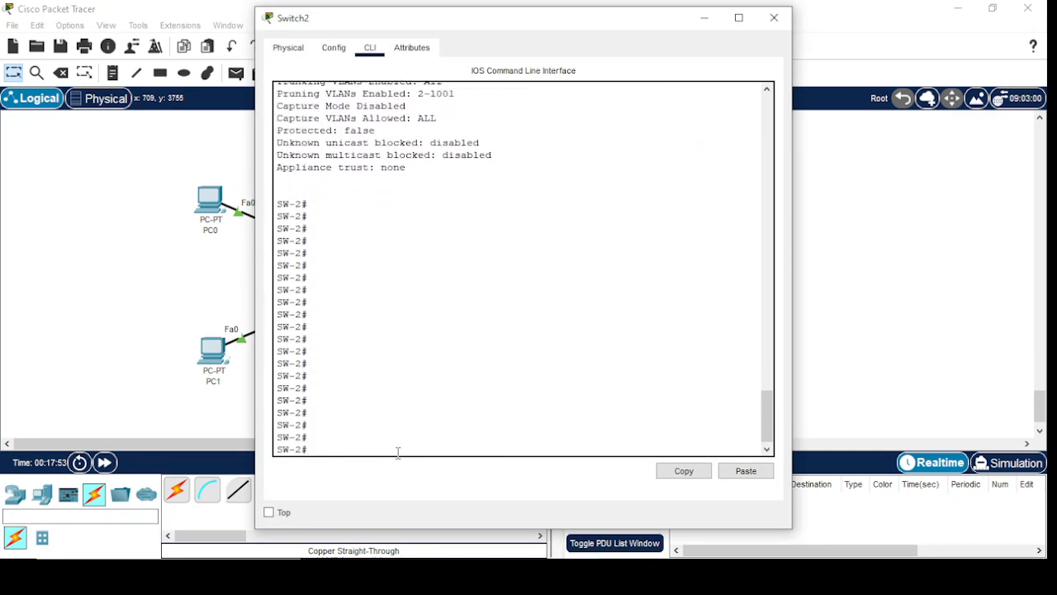
- Run show interfaces gigabitEthernet 0/1 switchport on Switch2, highlight the port's administrative mode, and close the switch window
{"action": "type", "text": "sh"}
{"action": "key", "text": "Tab"}
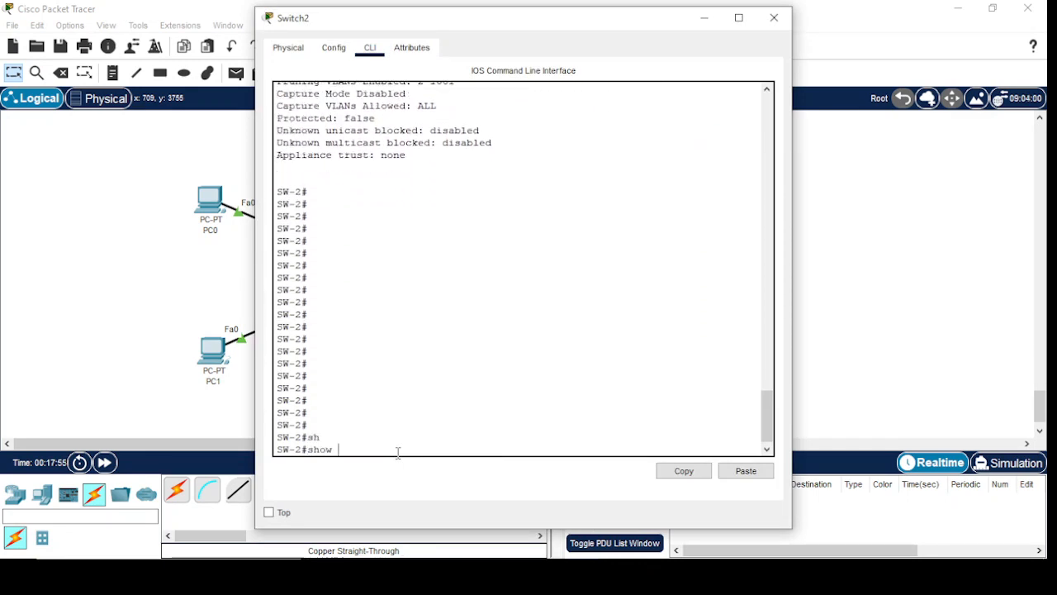
{"action": "type", "text": "itner"}
{"action": "key", "text": "BackSpace"}
{"action": "key", "text": "BackSpace"}
{"action": "type", "text": "nter"}
{"action": "key", "text": "Tab"}
{"action": "type", "text": "gi"}
{"action": "key", "text": "Tab"}
{"action": "type", "text": "0"}
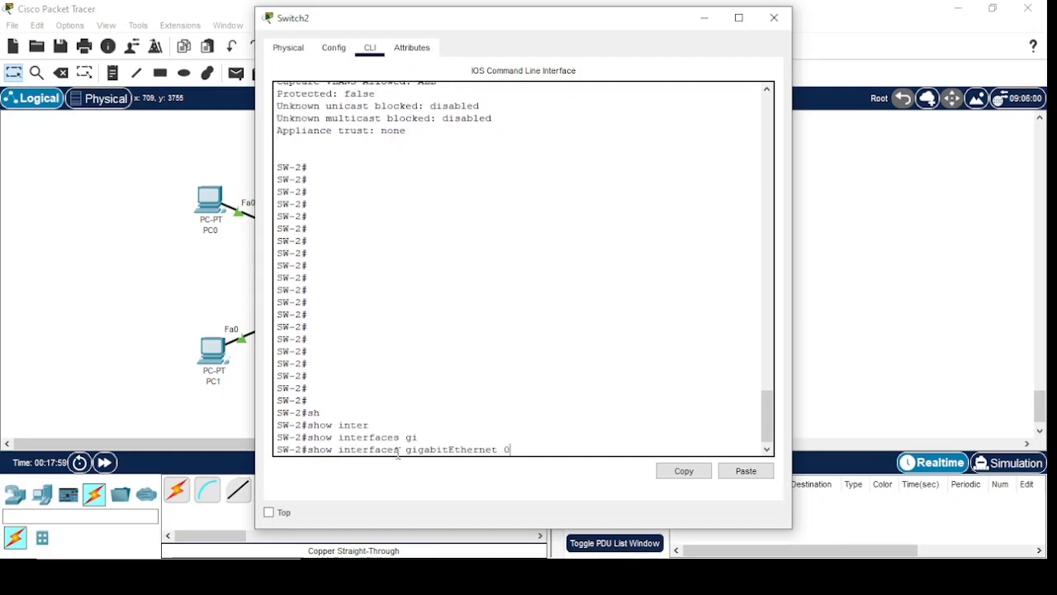
{"action": "type", "text": "/1 s"}
{"action": "key", "text": "Tab"}
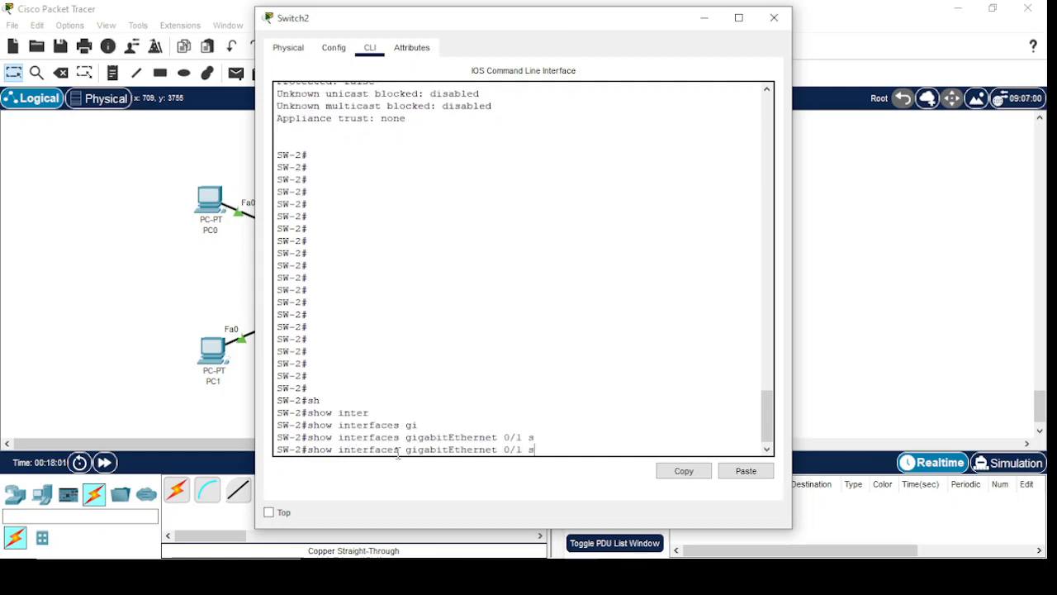
{"action": "type", "text": "w"}
{"action": "key", "text": "Tab"}
{"action": "key", "text": "Return"}
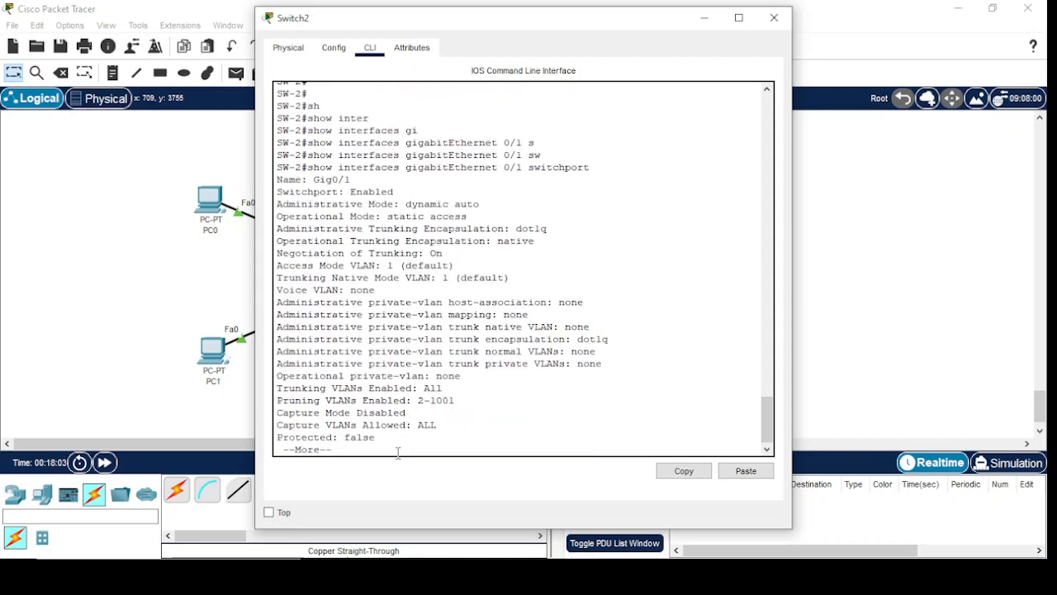
{"action": "left_click_drag", "start_coordinate": [405, 204], "coordinate": [483, 208]}
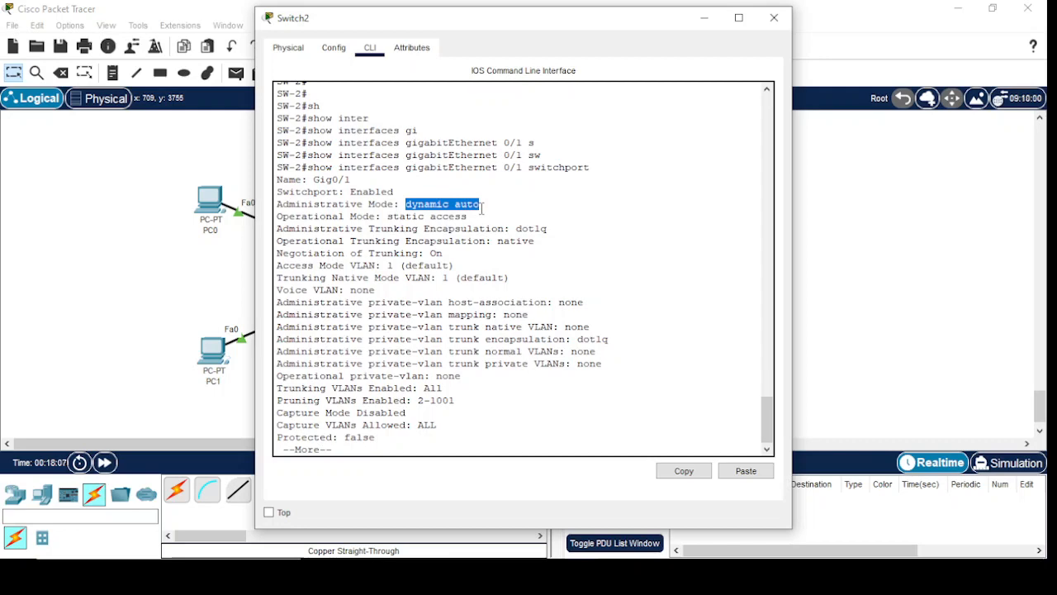
{"action": "left_click", "coordinate": [774, 18]}
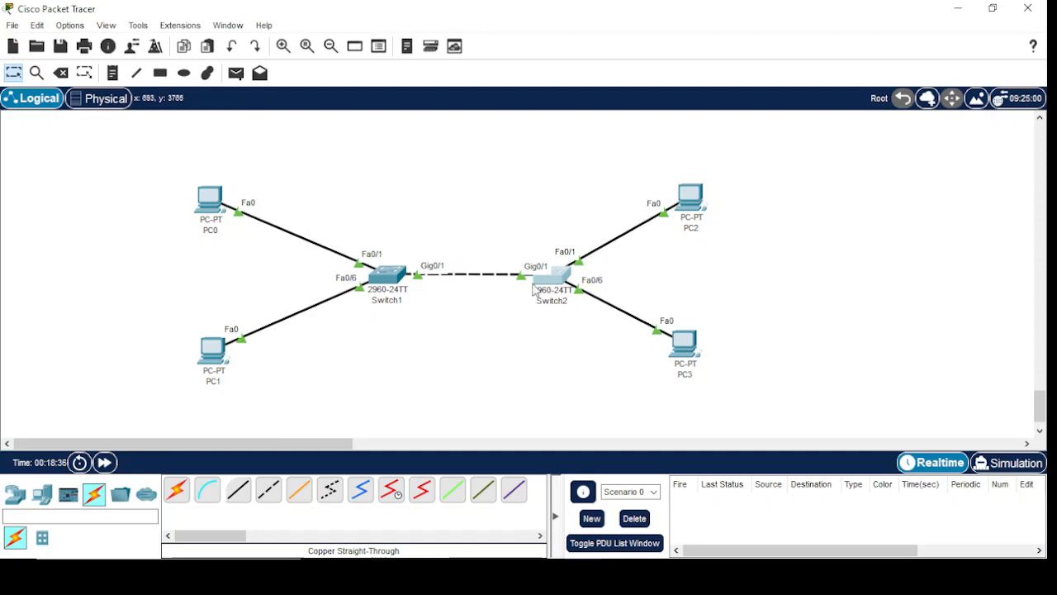
- Open Switch1's command line and advance through the pending paged output to reach the SW-1# prompt
{"action": "mouse_move", "coordinate": [534, 290]}
{"action": "left_click", "coordinate": [393, 282]}
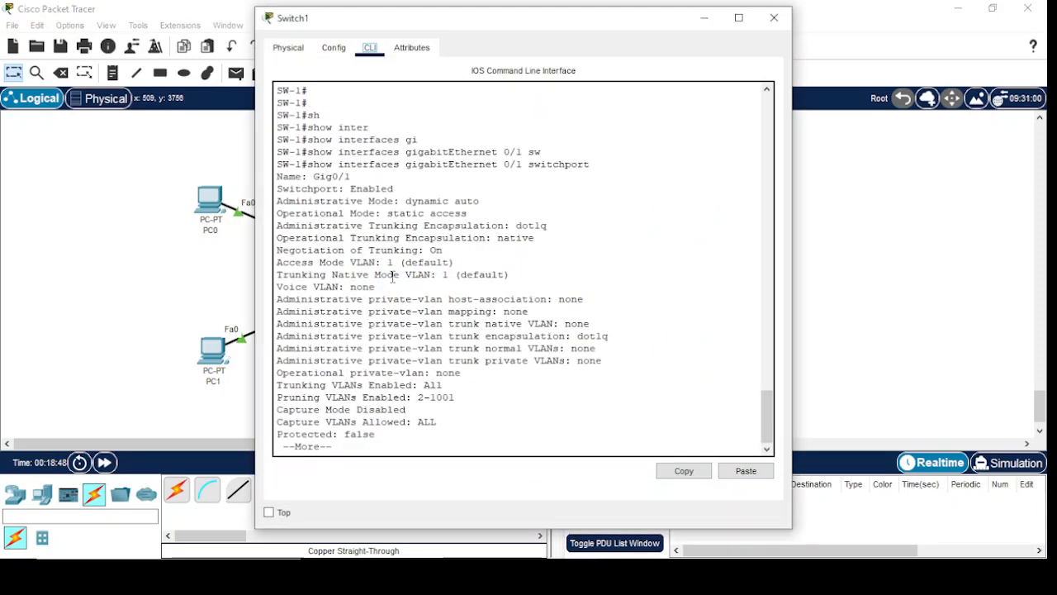
{"action": "key", "text": "Return"}
{"action": "key", "text": "Return"}
{"action": "key", "text": "Return"}
{"action": "key", "text": "Return"}
{"action": "key", "text": "Return"}
{"action": "key", "text": "Return"}
{"action": "key", "text": "Return"}
{"action": "key", "text": "Return"}
{"action": "key", "text": "Return"}
{"action": "key", "text": "Return"}
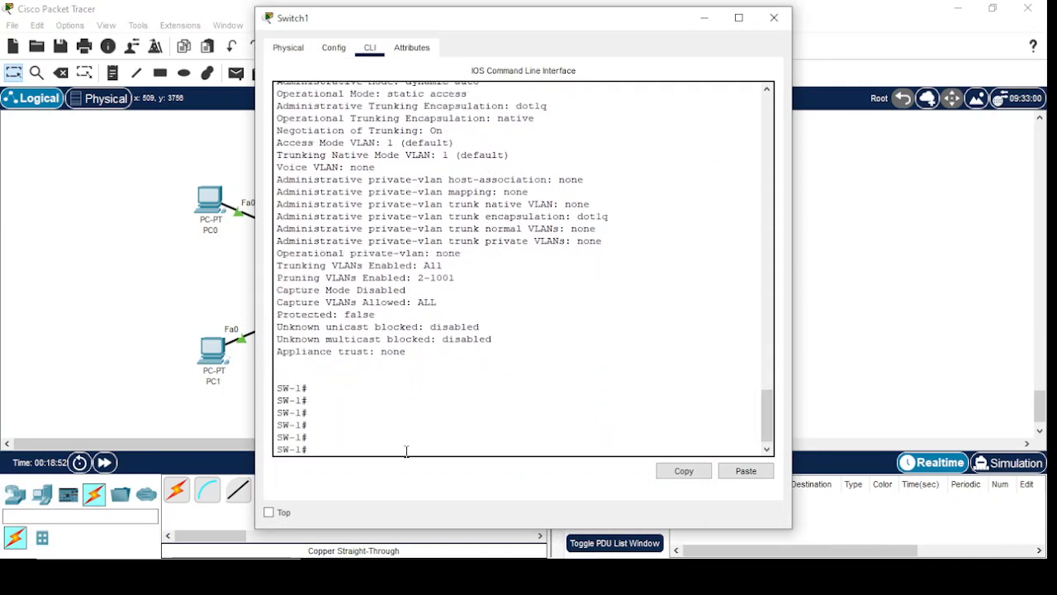
- Enter global configuration mode on Switch1 with config t
{"action": "type", "text": "config t"}
{"action": "key", "text": "Return"}
{"action": "key", "text": "Return"}
{"action": "key", "text": "Return"}
{"action": "key", "text": "Return"}
{"action": "key", "text": "Return"}
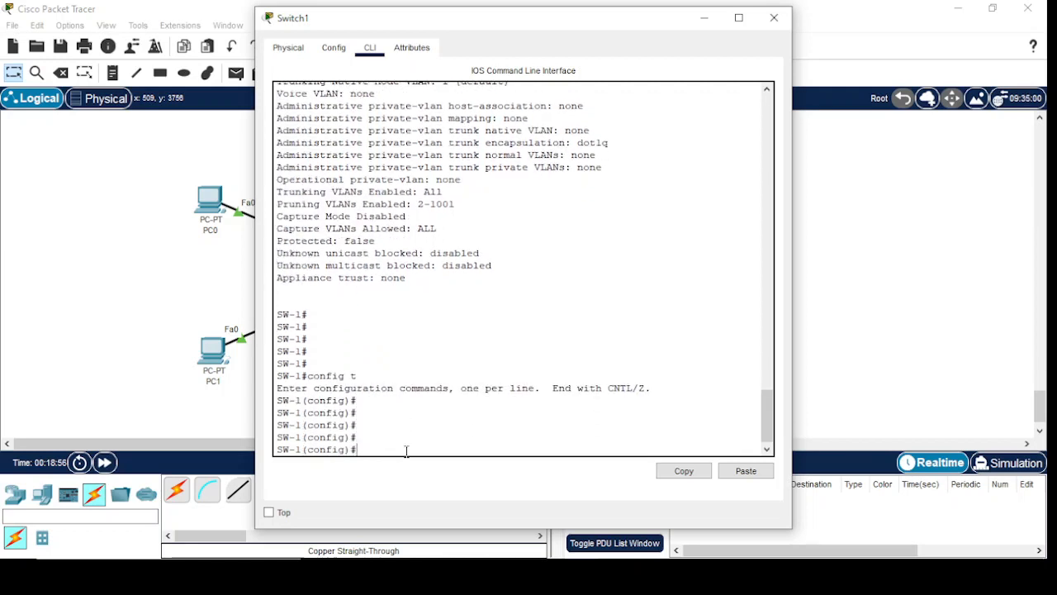
- Enter interface configuration mode for gigabitEthernet 0/1 on Switch1
{"action": "type", "text": "inter"}
{"action": "key", "text": "Tab"}
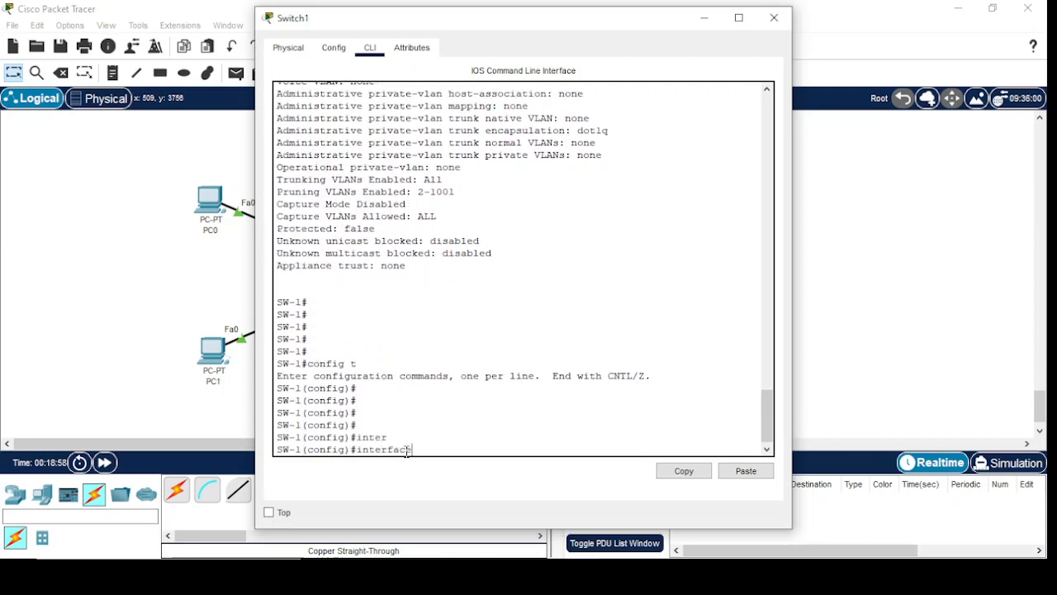
{"action": "key", "text": "Tab"}
{"action": "type", "text": "gi"}
{"action": "key", "text": "Tab"}
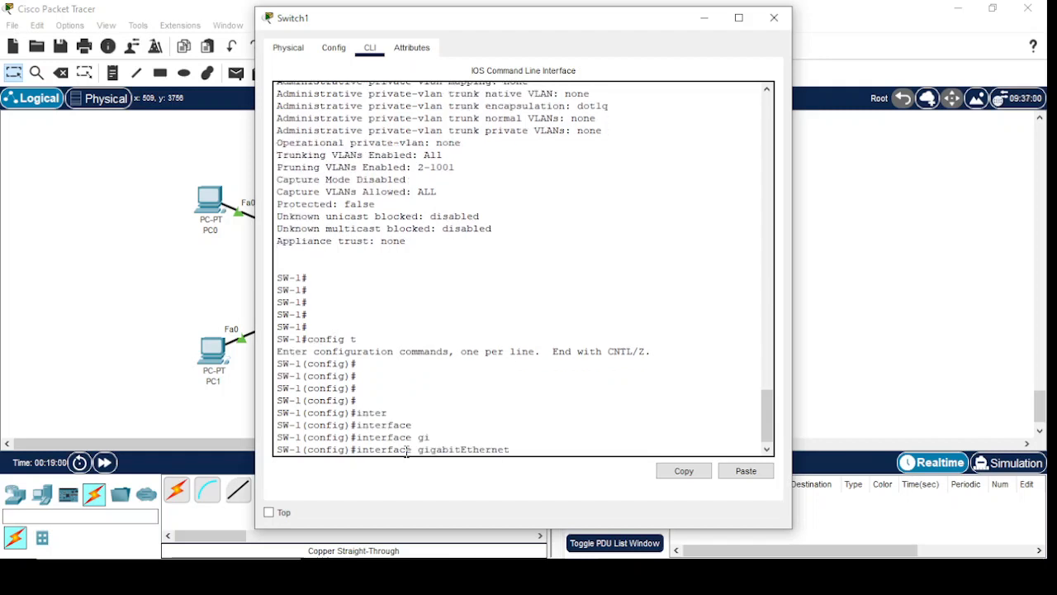
{"action": "type", "text": "1"}
{"action": "key", "text": "Return"}
{"action": "key", "text": "Return"}
{"action": "key", "text": "Return"}
{"action": "key", "text": "Return"}
- Set Switch1's gigabitEthernet 0/1 port to switchport mode dynamic desirable
{"action": "type", "text": "sw"}
{"action": "key", "text": "Tab"}
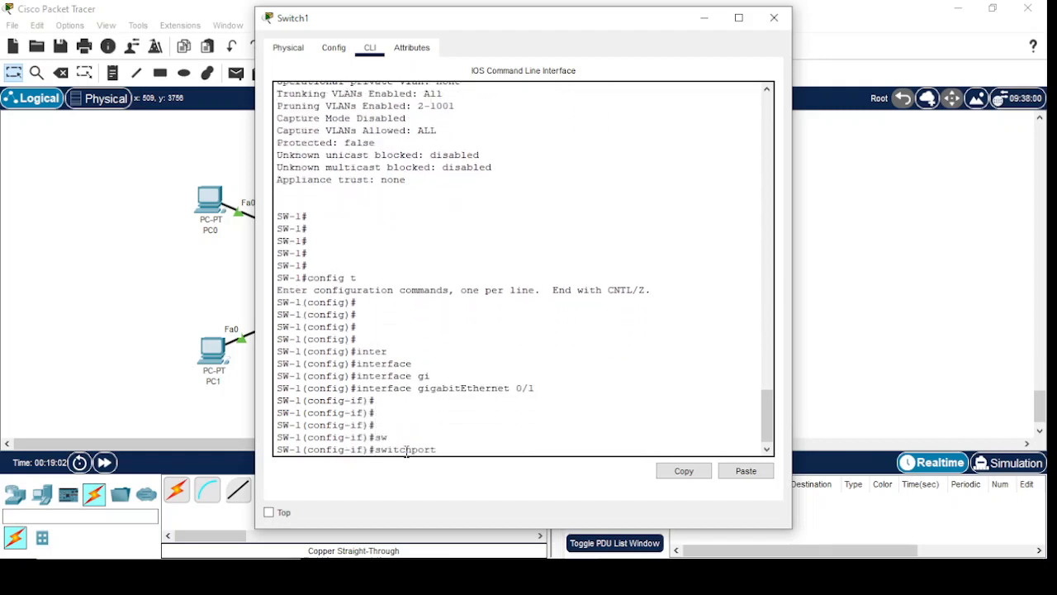
{"action": "type", "text": "mo"}
{"action": "key", "text": "Tab"}
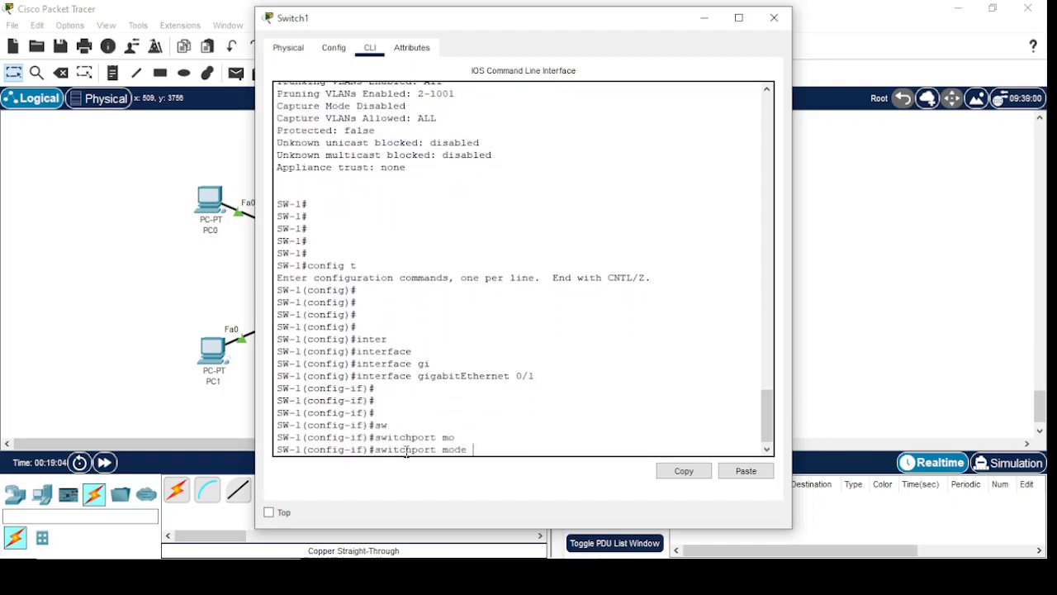
{"action": "type", "text": "de"}
{"action": "key", "text": "Tab"}
{"action": "type", "text": "y"}
{"action": "key", "text": "Tab"}
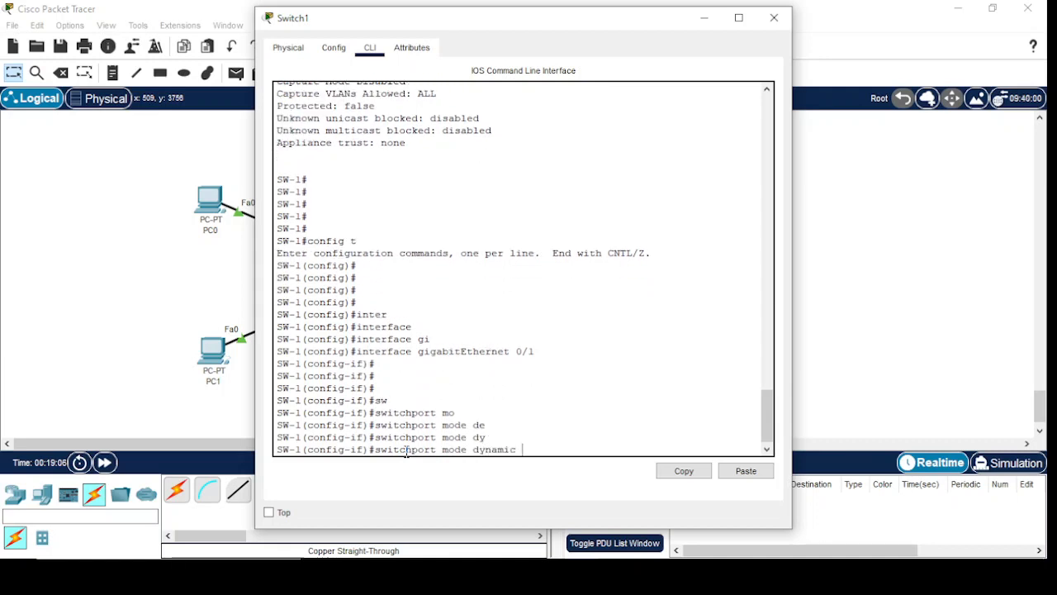
{"action": "type", "text": "de"}
{"action": "key", "text": "Tab"}
{"action": "key", "text": "Return"}
{"action": "key", "text": "Return"}
{"action": "key", "text": "Return"}
{"action": "key", "text": "Return"}
{"action": "key", "text": "Return"}
{"action": "key", "text": "Return"}
{"action": "key", "text": "Return"}
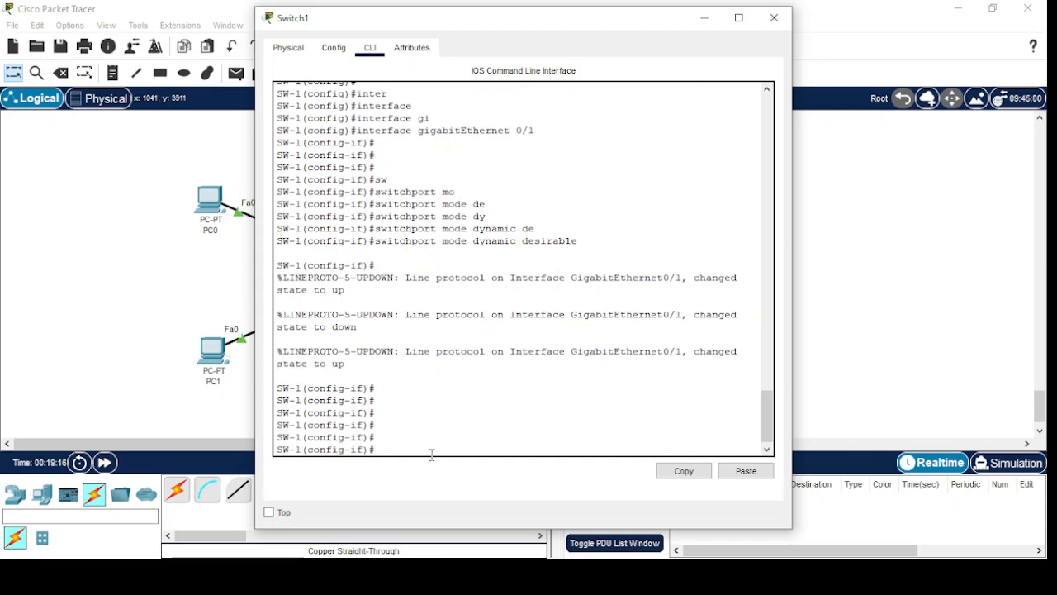
- Exit interface and global configuration modes on Switch1 to return to the SW-1# prompt
{"action": "type", "text": "exit"}
{"action": "key", "text": "Return"}
{"action": "key", "text": "Return"}
{"action": "key", "text": "Return"}
{"action": "key", "text": "Return"}
{"action": "key", "text": "Return"}
{"action": "key", "text": "Return"}
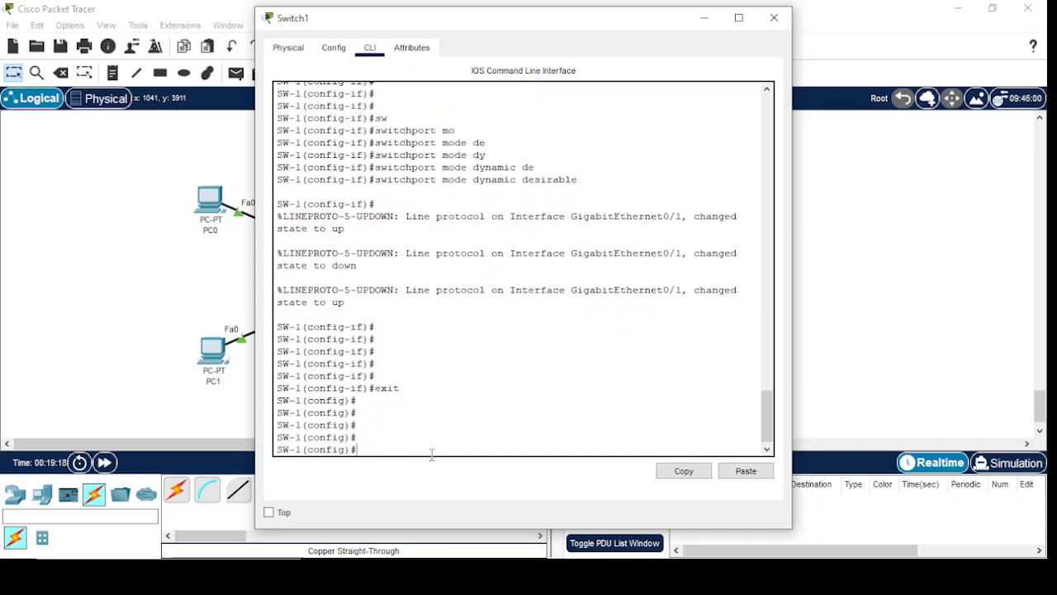
{"action": "type", "text": "exit"}
{"action": "key", "text": "Return"}
{"action": "key", "text": "Return"}
{"action": "key", "text": "Return"}
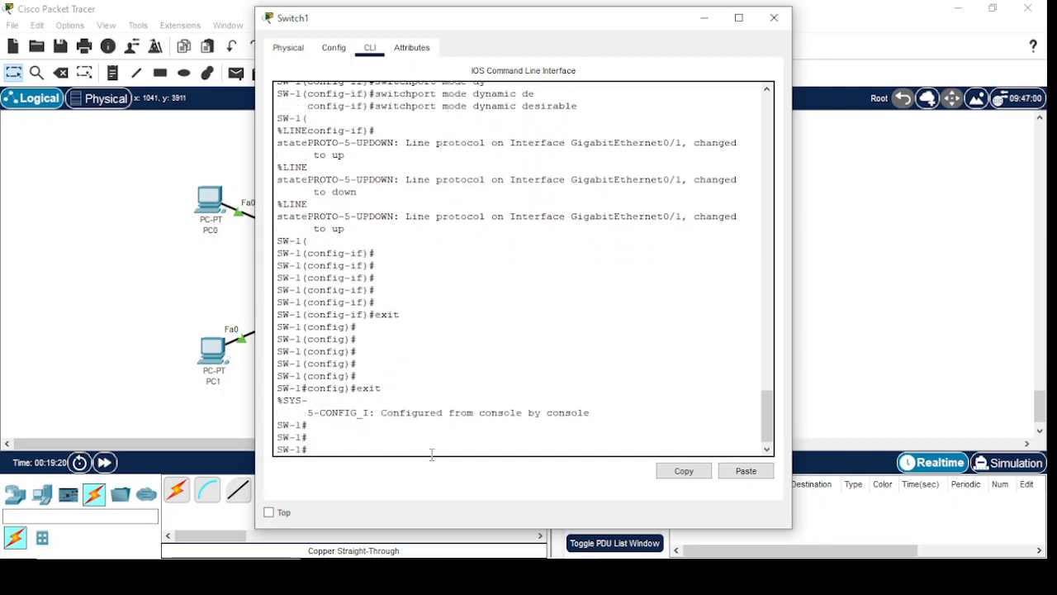
- Run show interfaces trunk on Switch1 to check the Gig0/1 link's trunk status
{"action": "type", "text": "sh"}
{"action": "key", "text": "Tab"}
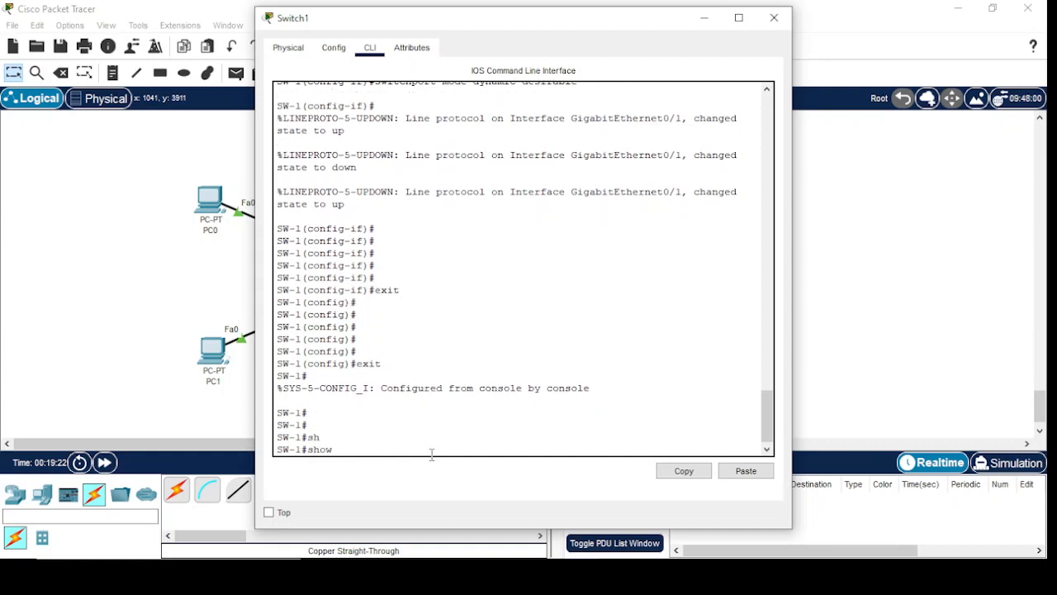
{"action": "type", "text": "inter"}
{"action": "key", "text": "Tab"}
{"action": "type", "text": "tr"}
{"action": "key", "text": "Tab"}
{"action": "key", "text": "Return"}
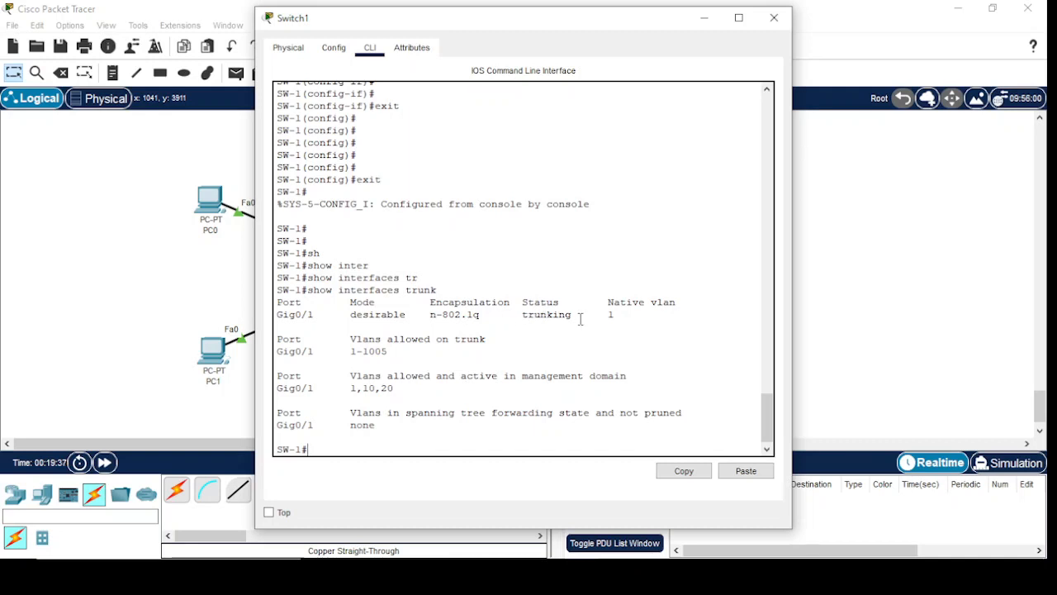
- Highlight Gig0/1's native VLAN and active allowed VLANs in the trunk output, and minimize the Switch1 window
{"action": "double_click", "coordinate": [612, 315]}
{"action": "left_click_drag", "start_coordinate": [351, 388], "coordinate": [398, 390]}
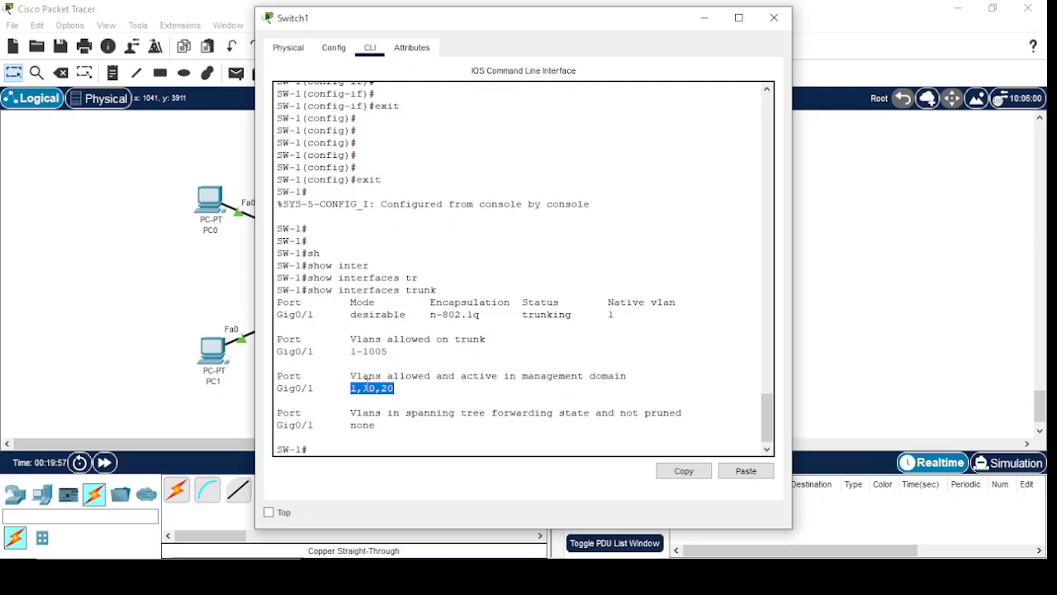
{"action": "left_click", "coordinate": [337, 449]}
{"action": "left_click", "coordinate": [712, 23]}
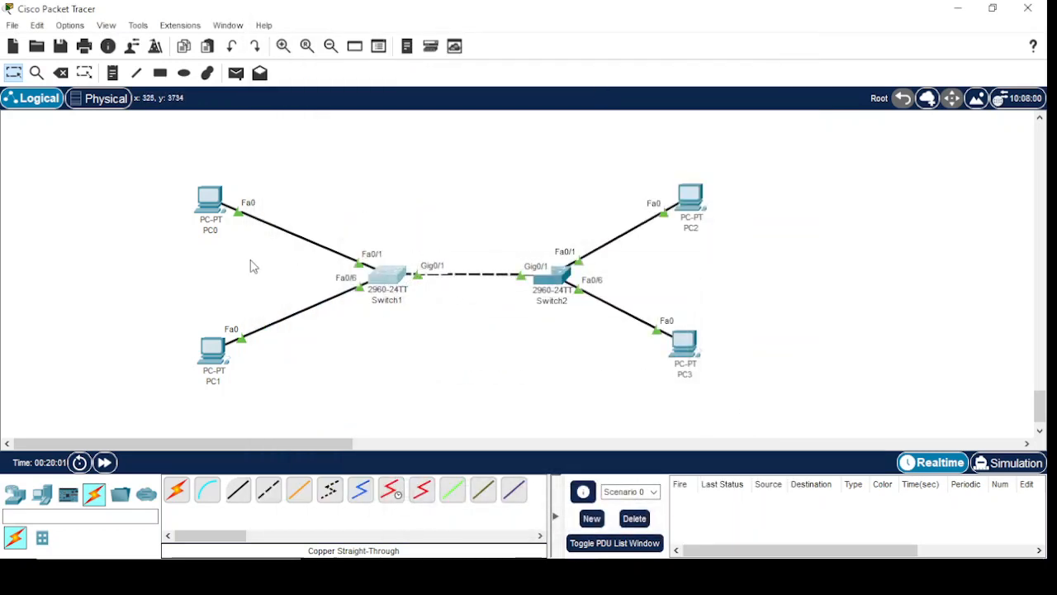
- Open PC0's IP configuration and assign static IPv4 address 192.168.10.1 with subnet mask 255.255.255.0
{"action": "left_click", "coordinate": [209, 200]}
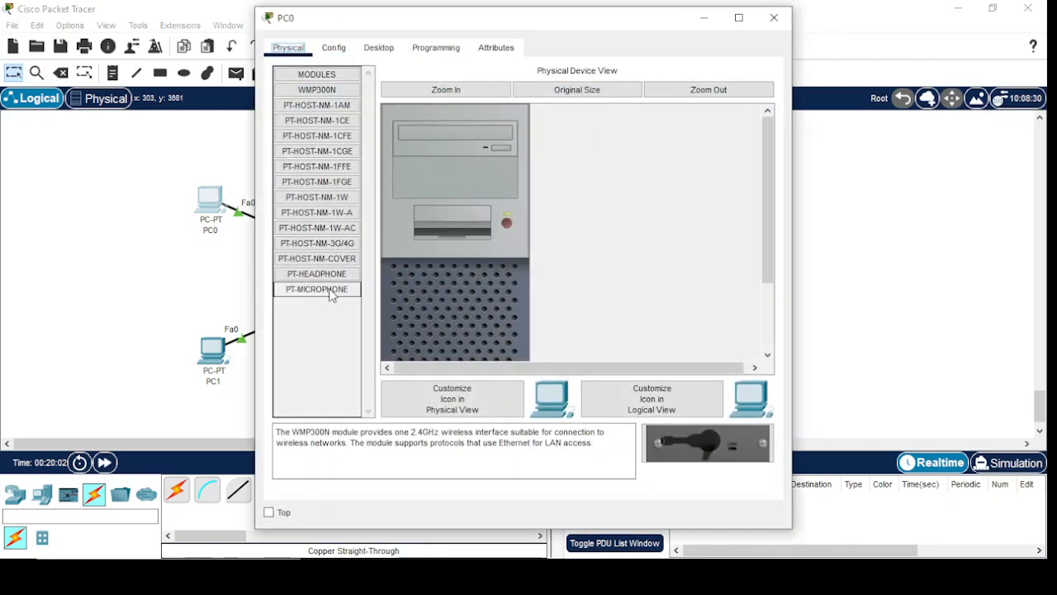
{"action": "left_click", "coordinate": [380, 51]}
{"action": "left_click", "coordinate": [304, 142]}
{"action": "left_click", "coordinate": [493, 159]}
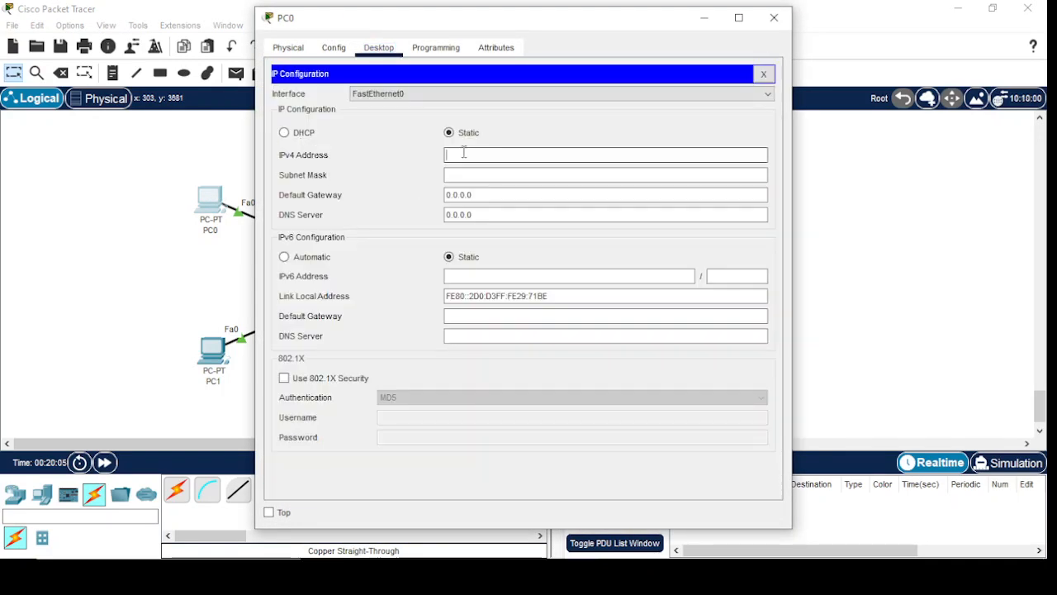
{"action": "type", "text": "192.168"}
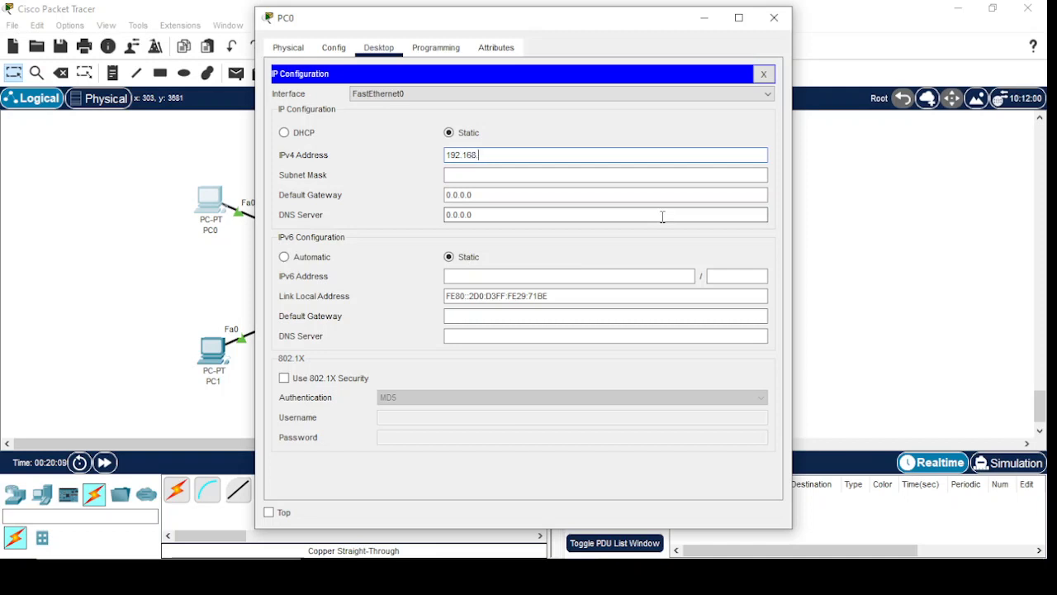
{"action": "type", "text": ".10."}
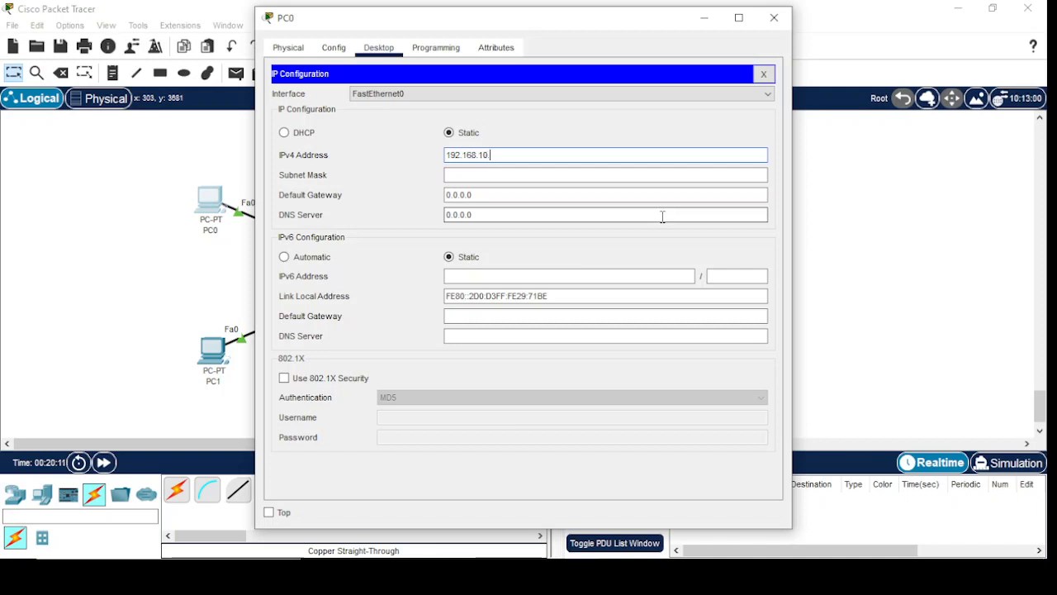
{"action": "type", "text": "1"}
{"action": "key", "text": "Tab"}
{"action": "key", "text": "Tab"}
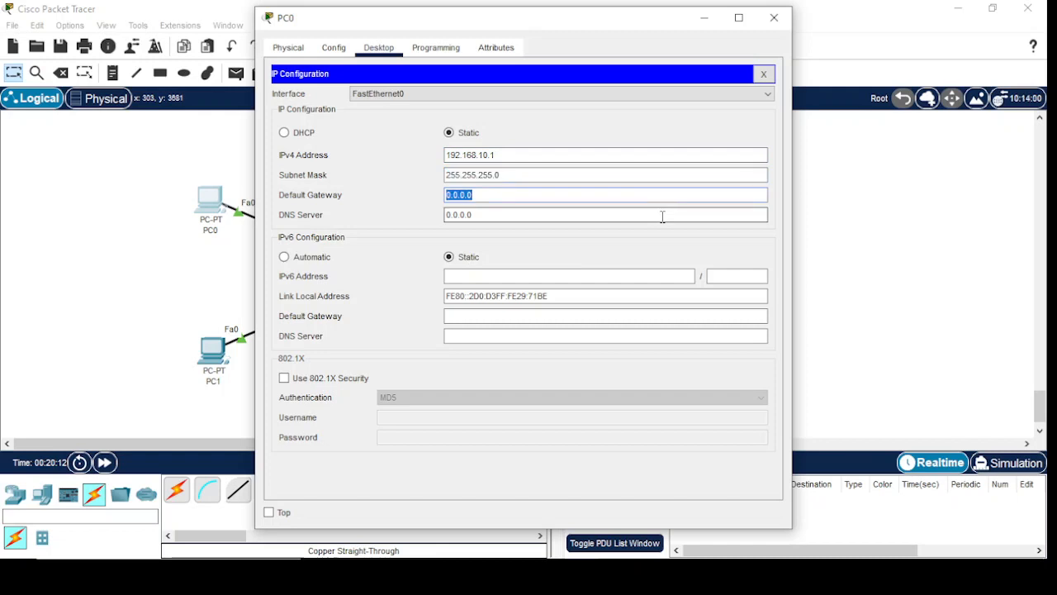
- Set PC0's default gateway to 192.168.10.254 and close its window
{"action": "type", "text": "192.168"}
{"action": "type", "text": ".10.254"}
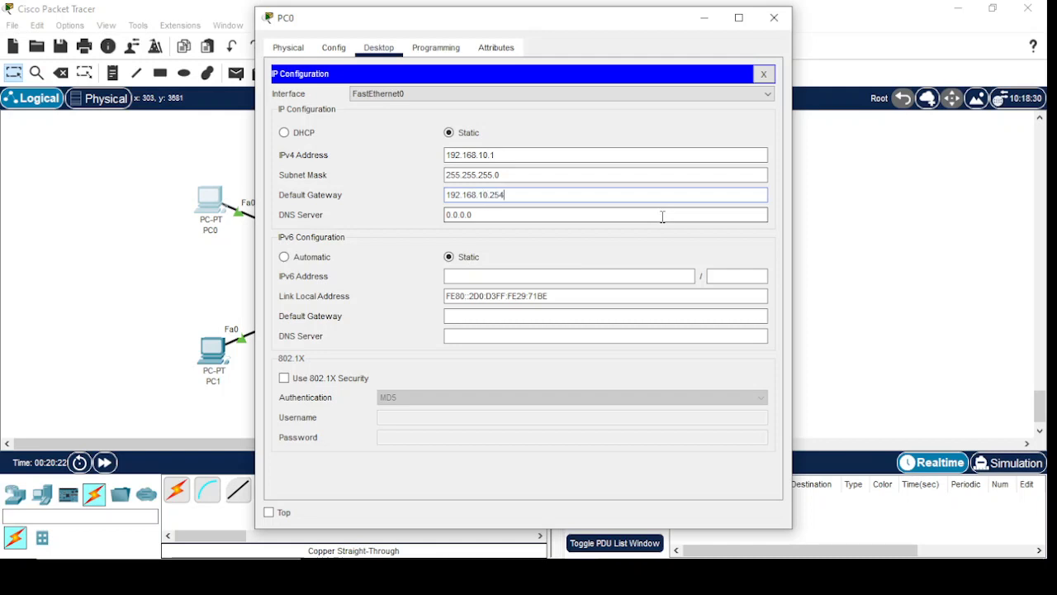
{"action": "left_click", "coordinate": [764, 75]}
{"action": "left_click", "coordinate": [774, 17]}
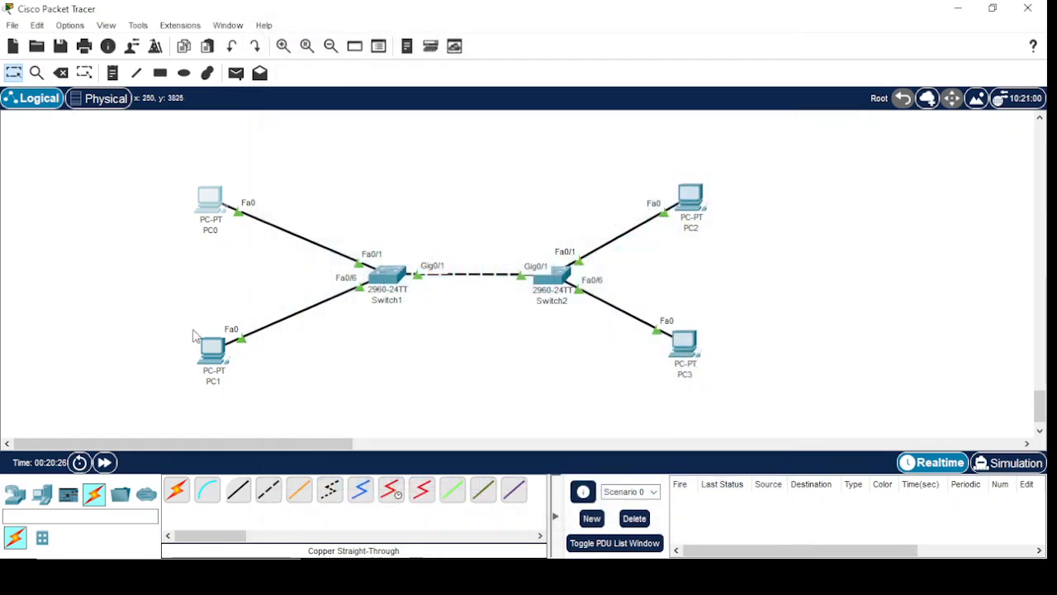
- Open PC1's IP configuration and assign static IPv4 address 192.168.20.1 with subnet mask 255.255.255.0
{"action": "left_click", "coordinate": [220, 360]}
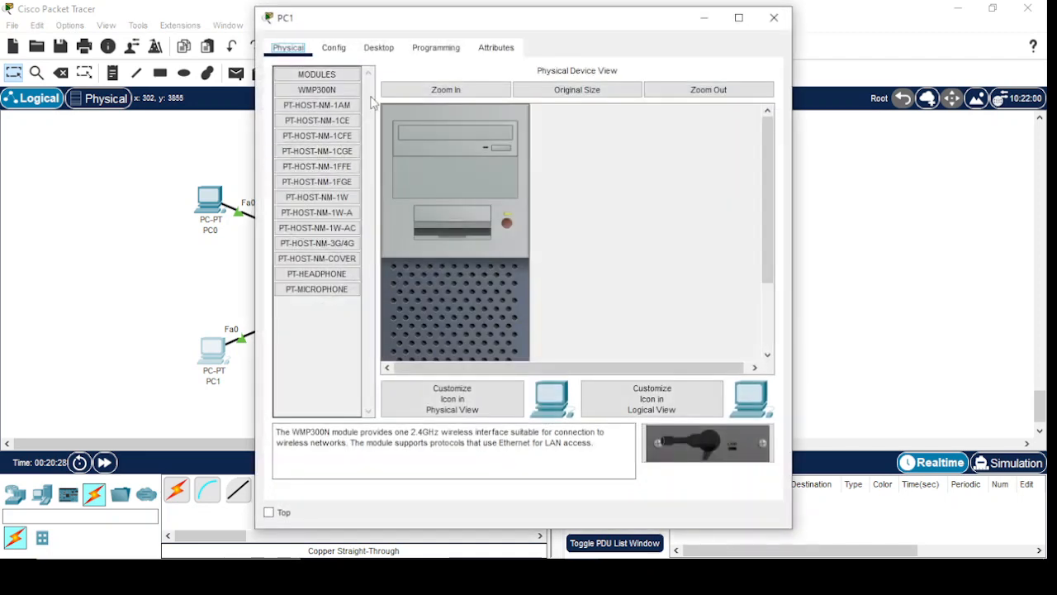
{"action": "left_click", "coordinate": [379, 47]}
{"action": "scroll", "coordinate": [326, 124], "scroll_direction": "up", "scroll_amount": 3}
{"action": "left_click", "coordinate": [326, 123]}
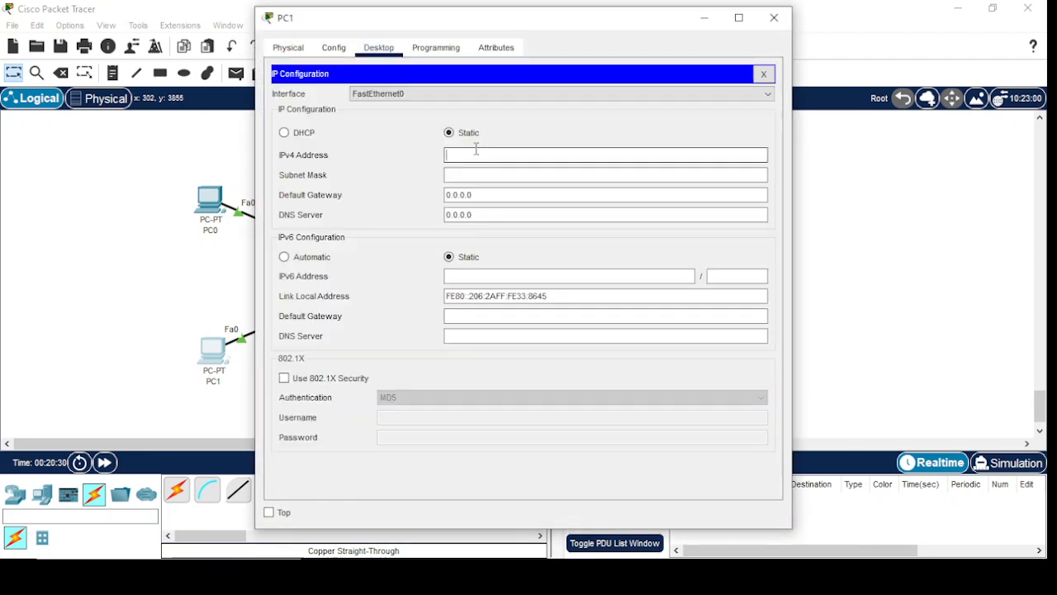
{"action": "left_click", "coordinate": [475, 149]}
{"action": "type", "text": "192.168.20."}
{"action": "key", "text": "Tab"}
{"action": "key", "text": "Tab"}
- Set PC1's default gateway to 192.168.20.254 and close its window
{"action": "type", "text": "192.168."}
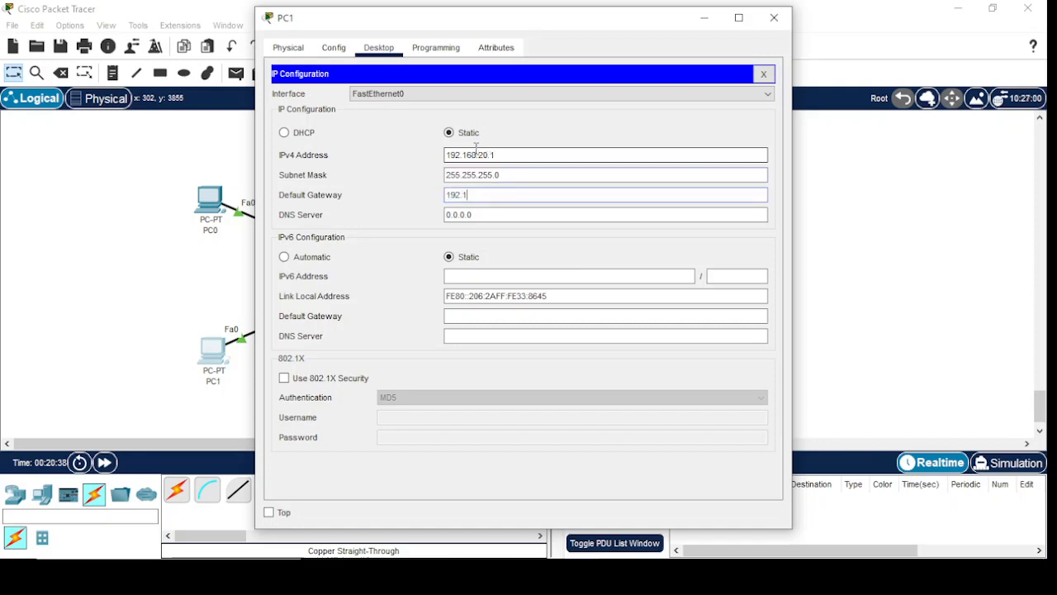
{"action": "type", "text": "20.254"}
{"action": "left_click", "coordinate": [774, 18]}
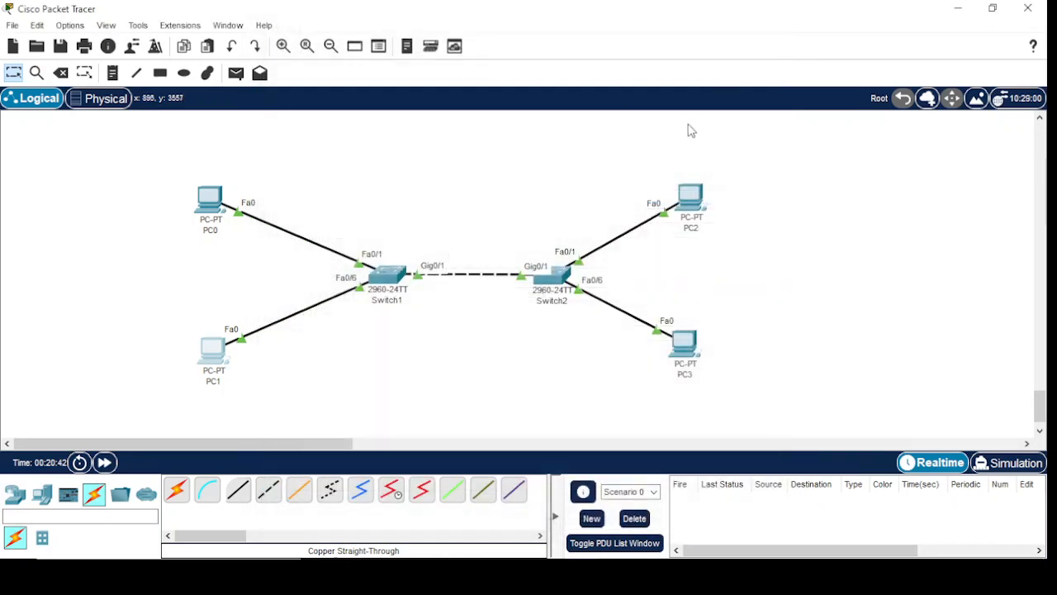
- Open PC2's IP configuration and assign static IPv4 address 192.168.10.2 with subnet mask 255.255.255.0
{"action": "left_click", "coordinate": [694, 202]}
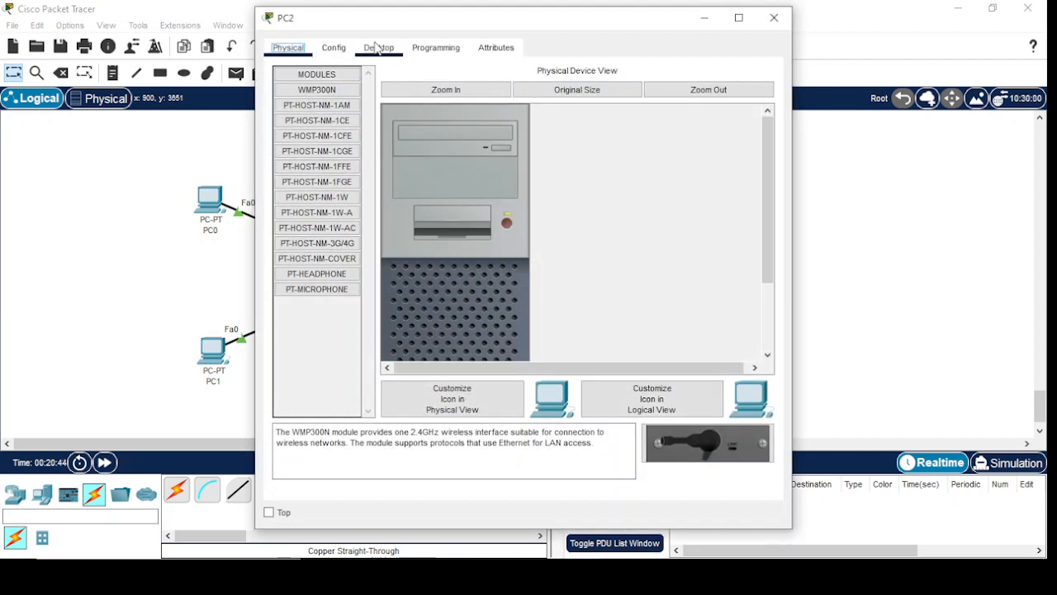
{"action": "left_click", "coordinate": [379, 50]}
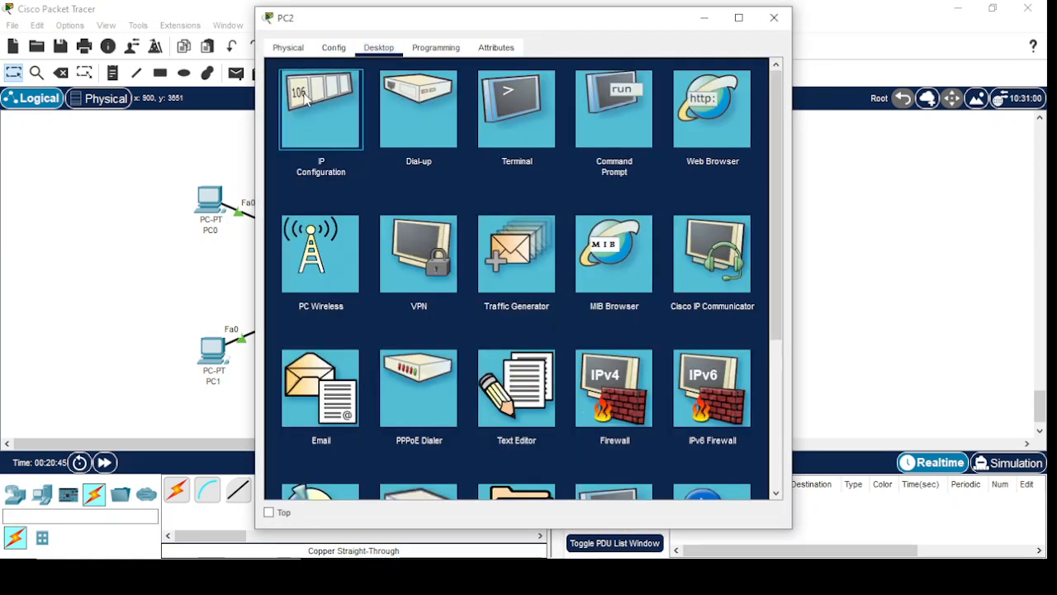
{"action": "left_click", "coordinate": [359, 142]}
{"action": "left_click", "coordinate": [446, 151]}
{"action": "type", "text": "192"}
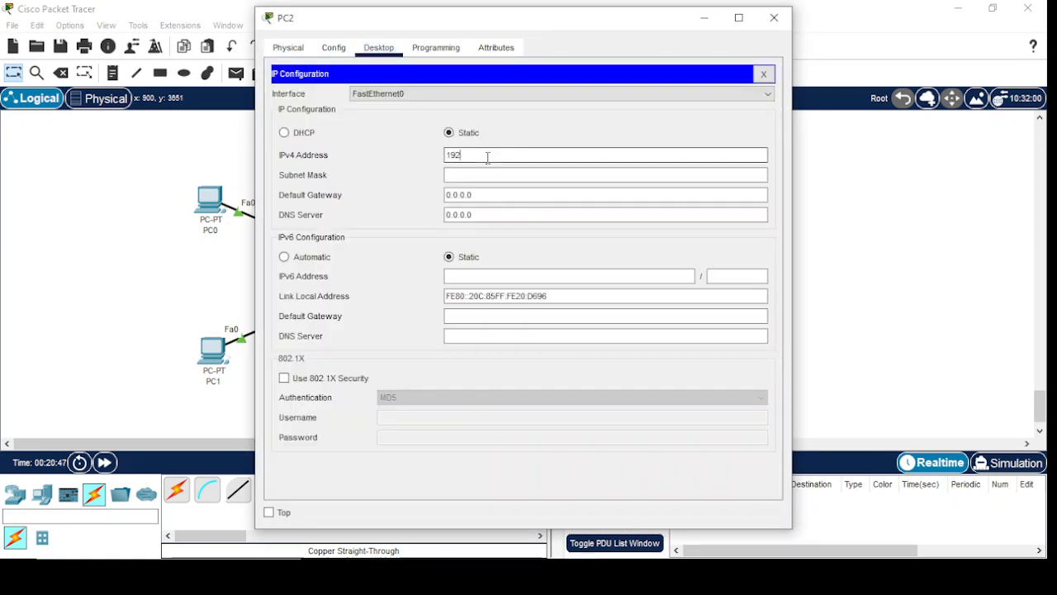
{"action": "type", "text": ".168.10.2"}
{"action": "key", "text": "Tab"}
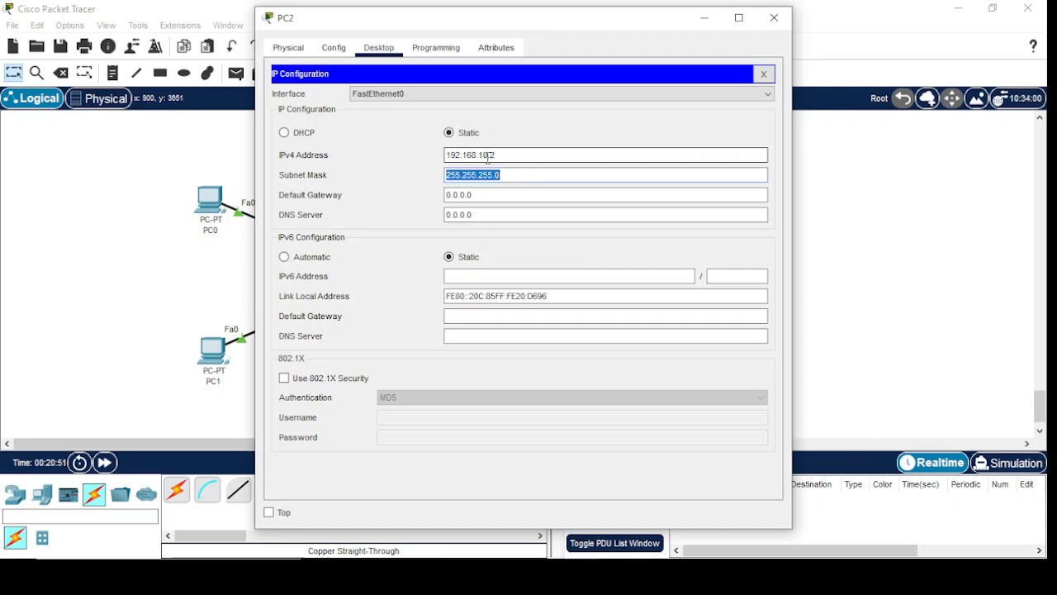
- Set PC2's default gateway to 192.168.10.254 and close its window
{"action": "key", "text": "Tab"}
{"action": "type", "text": "192.168.20"}
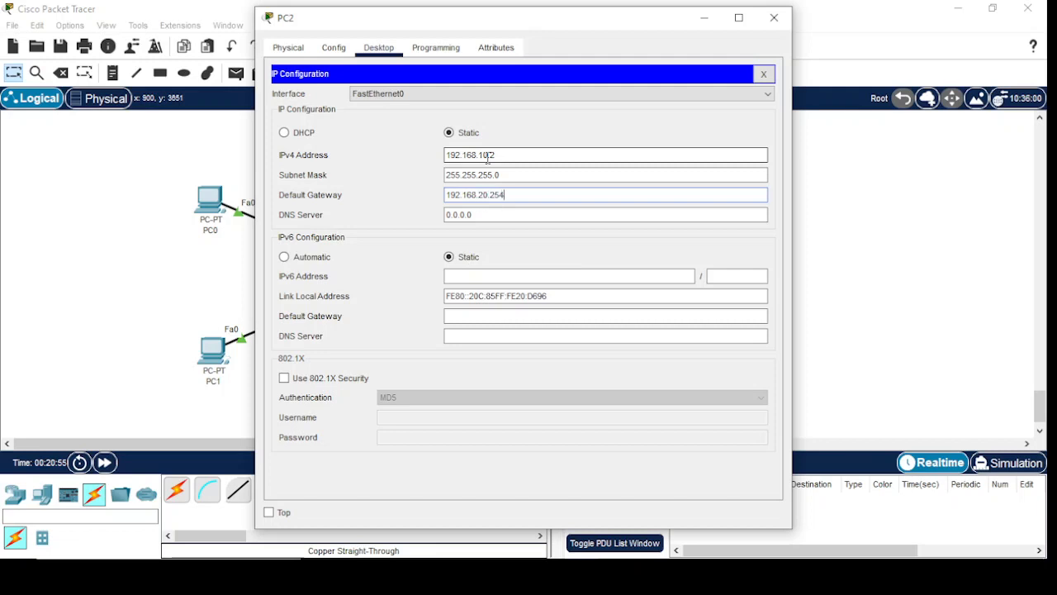
{"action": "key", "text": "BackSpace"}
{"action": "key", "text": "BackSpace"}
{"action": "key", "text": "BackSpace"}
{"action": "key", "text": "BackSpace"}
{"action": "key", "text": "BackSpace"}
{"action": "key", "text": "BackSpace"}
{"action": "type", "text": "10.254"}
{"action": "left_click", "coordinate": [774, 18]}
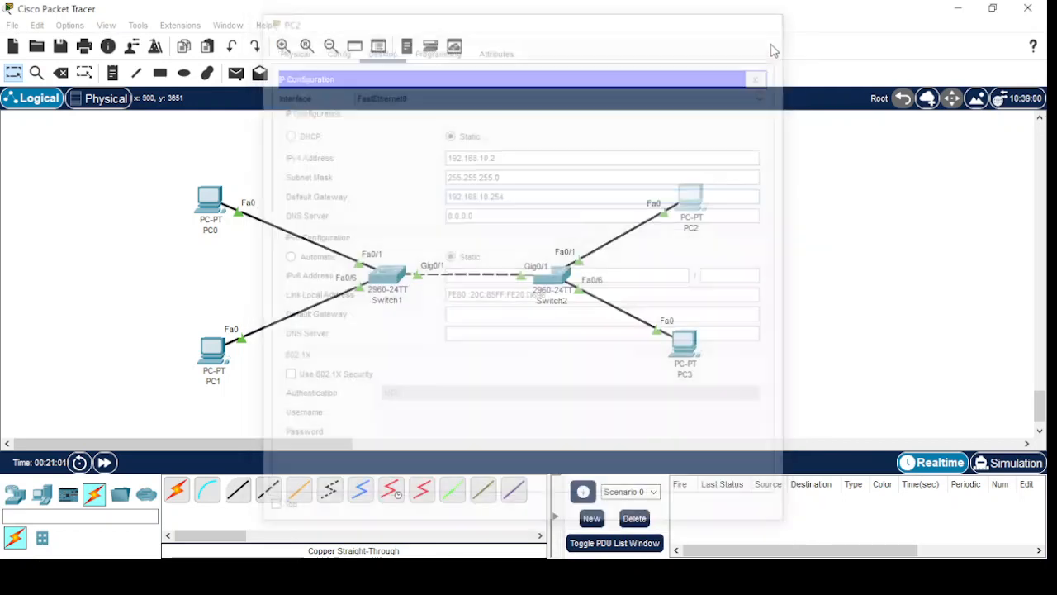
- Open PC3's IP configuration and assign static IPv4 address 192.168.20.2 with subnet mask 255.255.255.0
{"action": "left_click", "coordinate": [682, 342]}
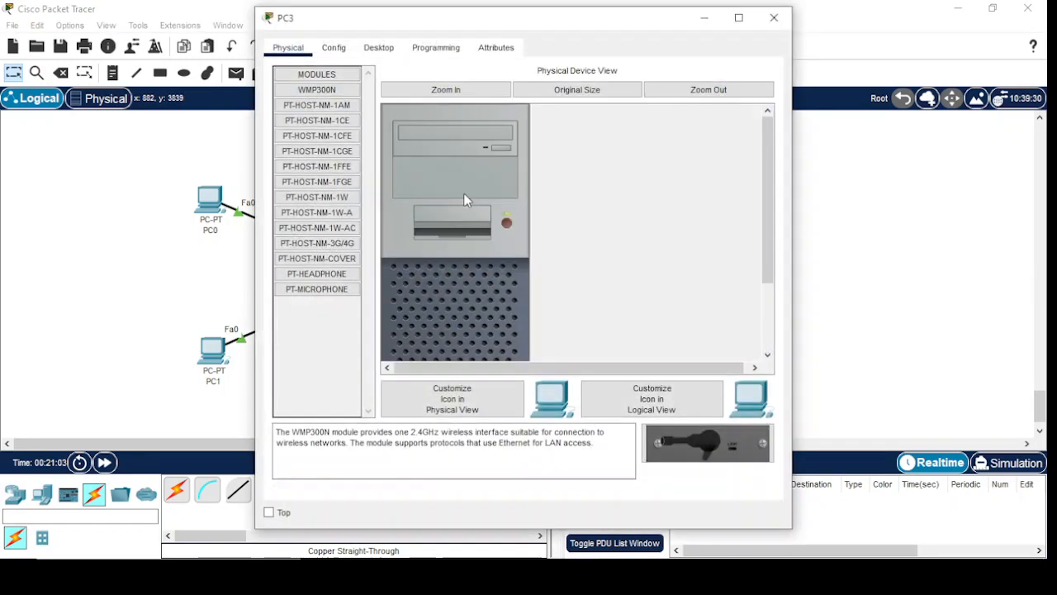
{"action": "left_click", "coordinate": [375, 50]}
{"action": "left_click", "coordinate": [330, 116]}
{"action": "left_click", "coordinate": [482, 153]}
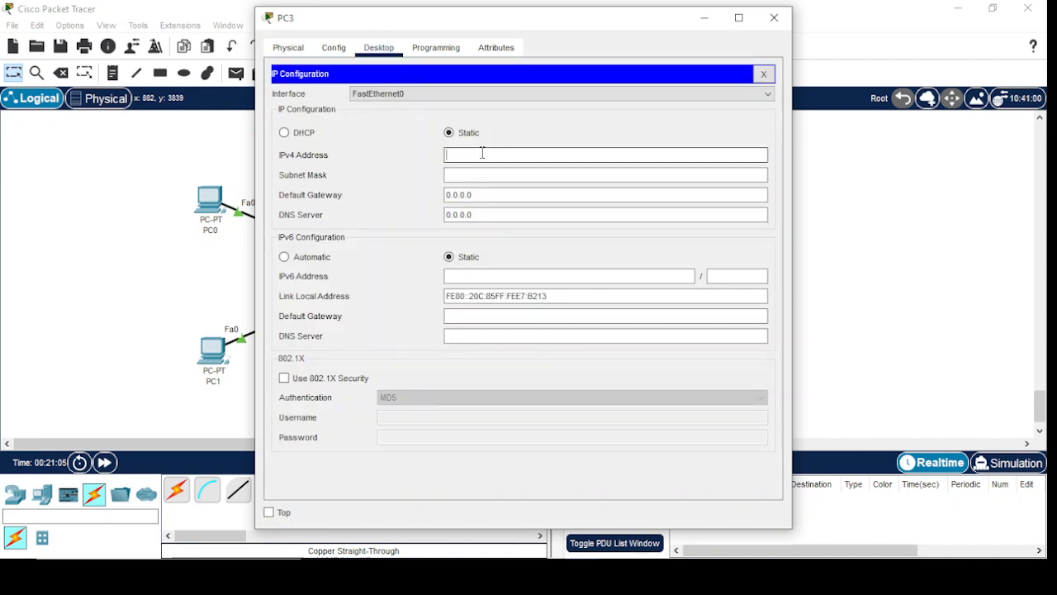
{"action": "type", "text": "192.168.30.2"}
{"action": "key", "text": "Tab"}
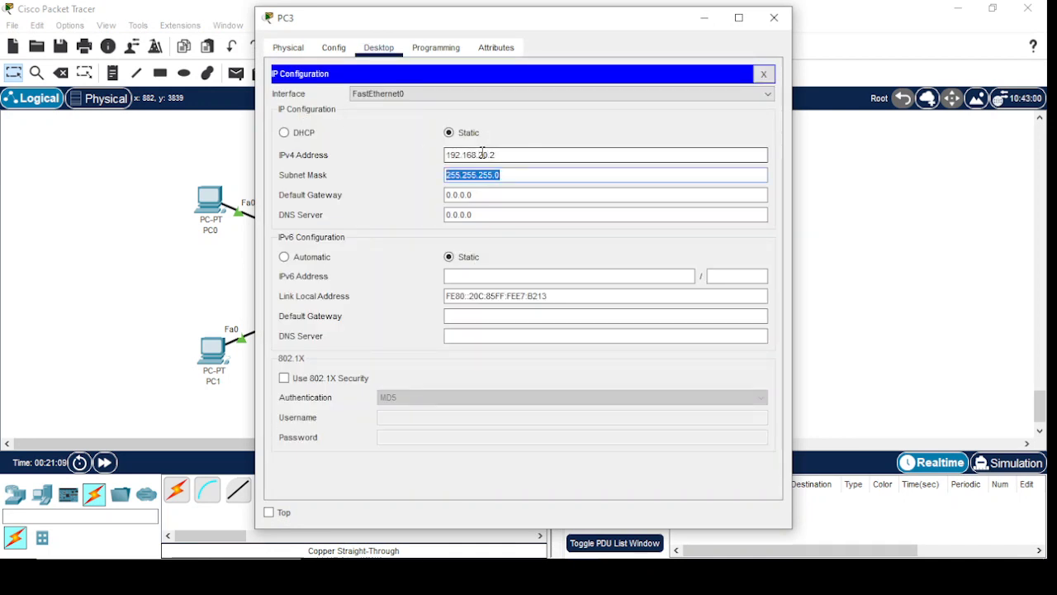
- Set PC3's default gateway to 192.168.20.254 and close its window
{"action": "key", "text": "Tab"}
{"action": "type", "text": "192.168"}
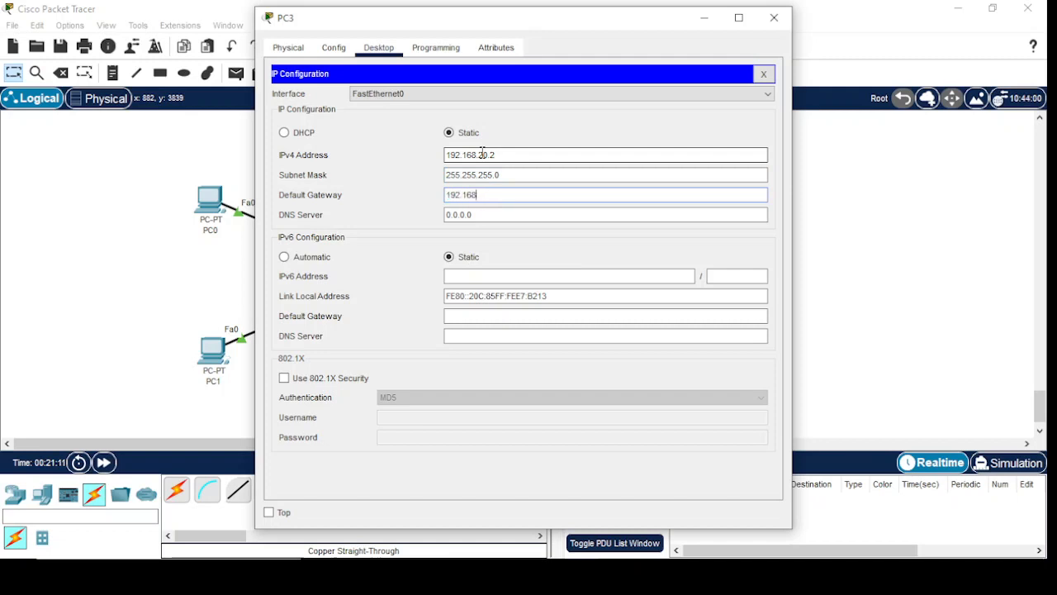
{"action": "type", "text": ".20.254"}
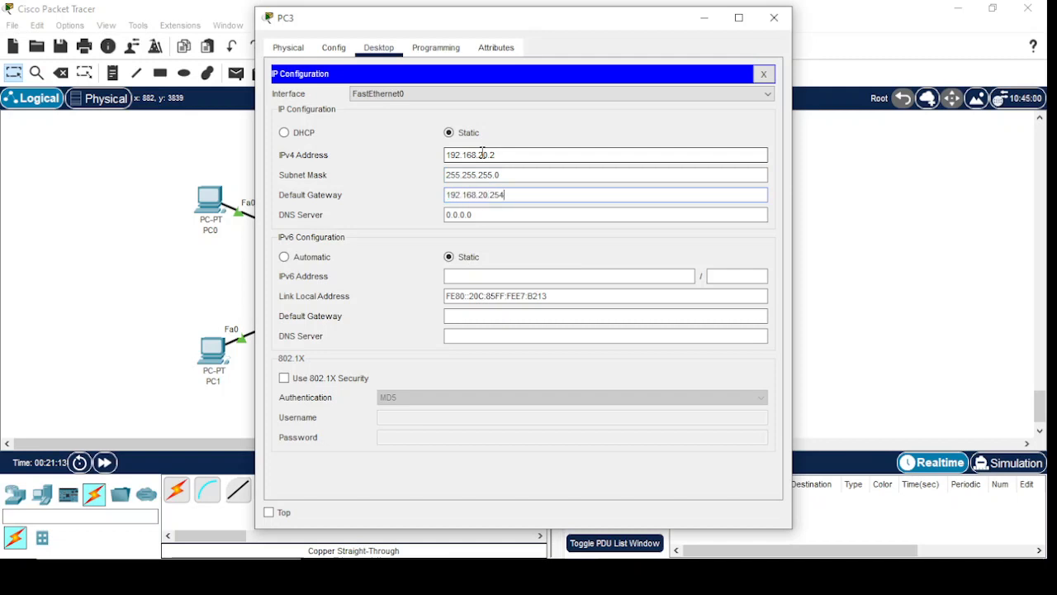
{"action": "left_click", "coordinate": [776, 18]}
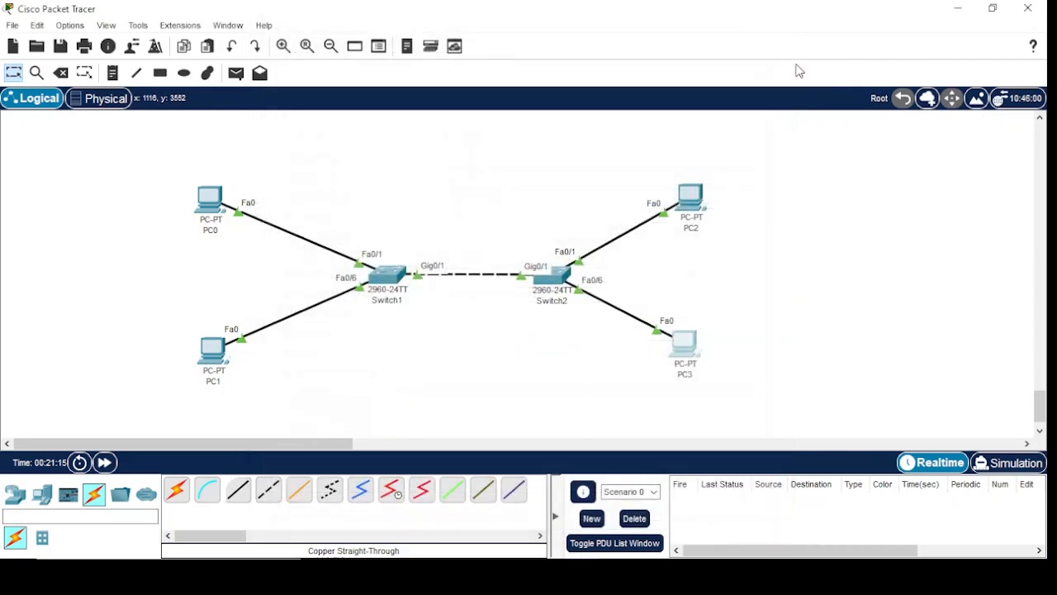
- Ping 192.168.10.2 from PC0's command prompt, moving its window clear of the topology
{"action": "left_click", "coordinate": [210, 200]}
{"action": "left_click", "coordinate": [626, 100]}
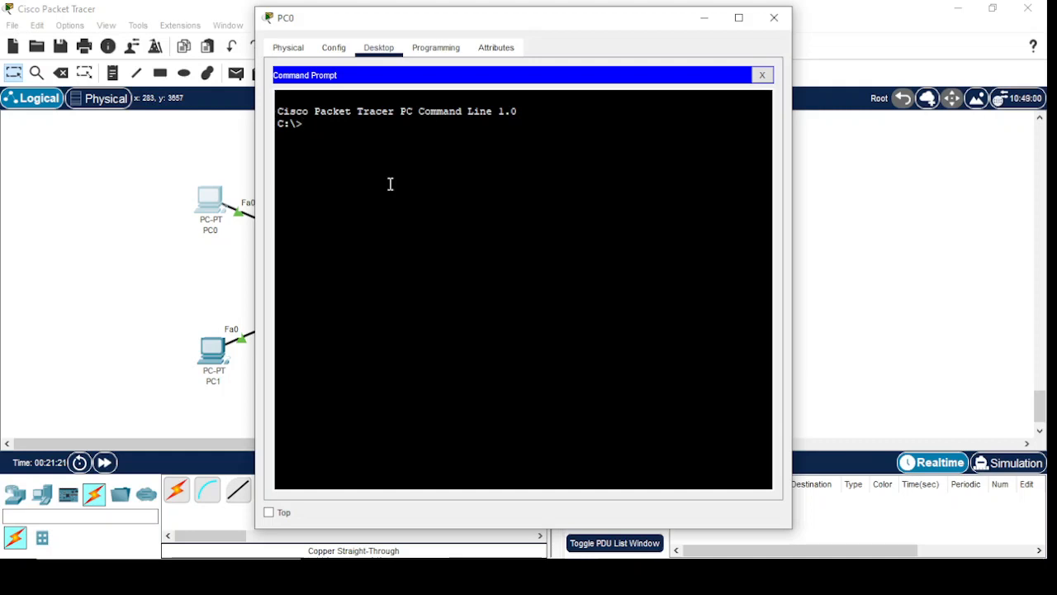
{"action": "type", "text": "piing"}
{"action": "key", "text": "BackSpace"}
{"action": "key", "text": "BackSpace"}
{"action": "key", "text": "BackSpace"}
{"action": "key", "text": "BackSpace"}
{"action": "type", "text": "ng"}
{"action": "left_click_drag", "start_coordinate": [519, 19], "coordinate": [365, 27]}
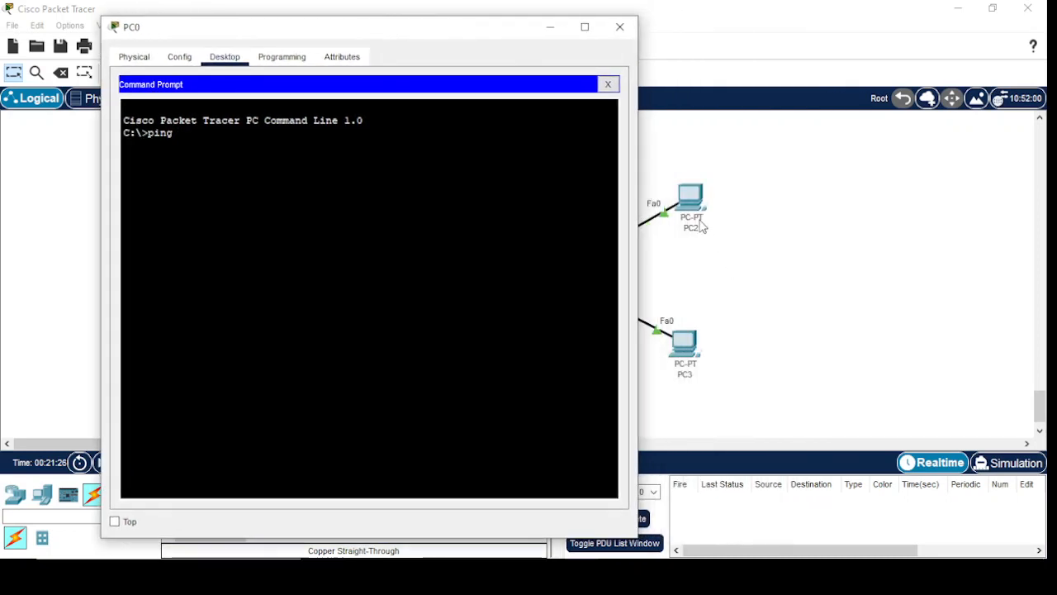
{"action": "type", "text": "192.168.10.2"}
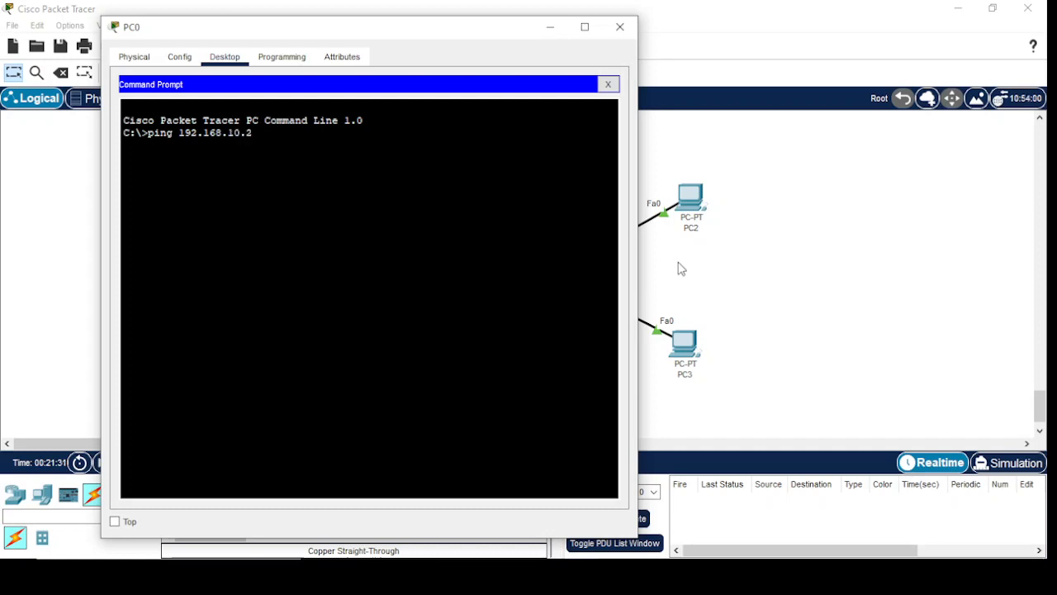
{"action": "key", "text": "Return"}
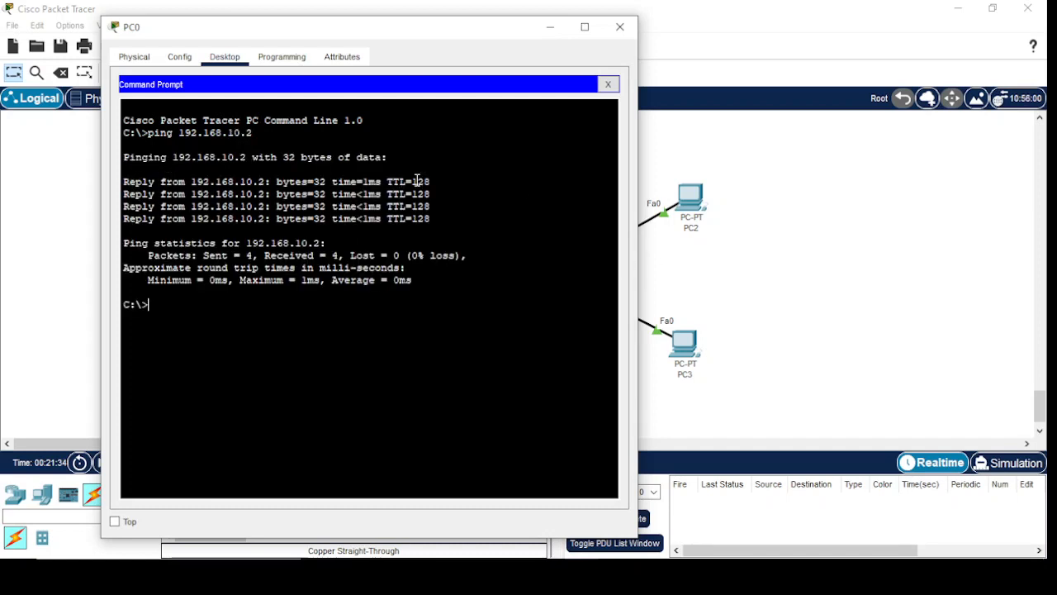
{"action": "left_click_drag", "start_coordinate": [453, 29], "coordinate": [492, 428]}
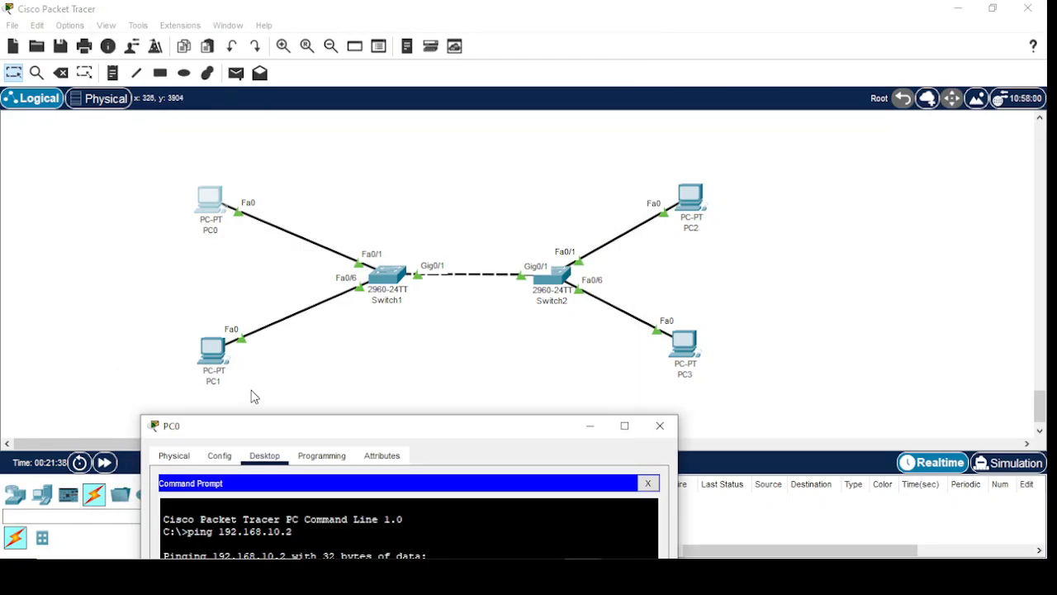
- Ping 192.168.20.2 from PC1's command prompt and close its window
{"action": "left_click", "coordinate": [219, 359]}
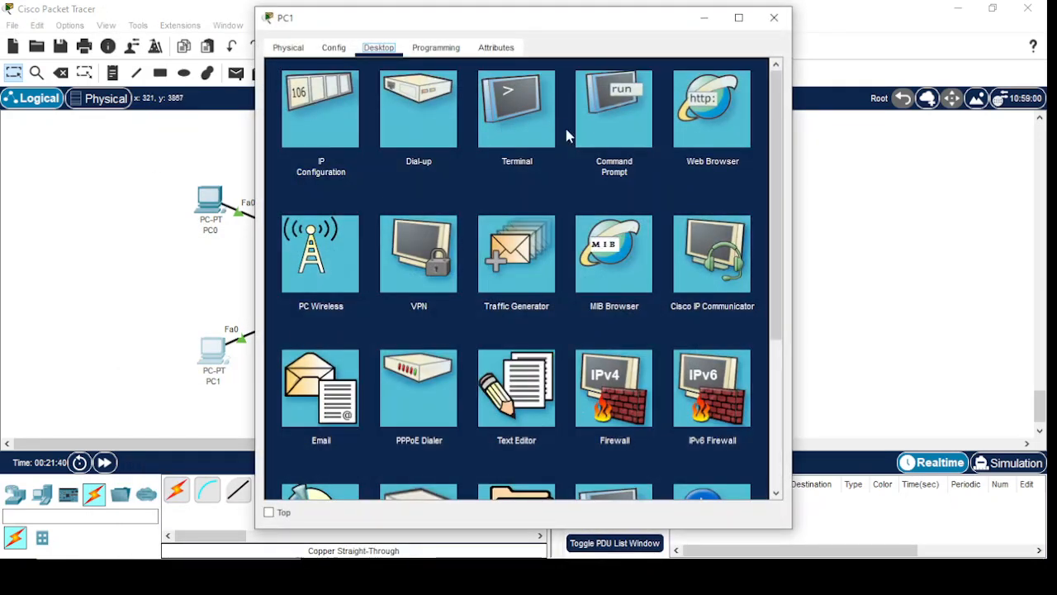
{"action": "left_click", "coordinate": [589, 132]}
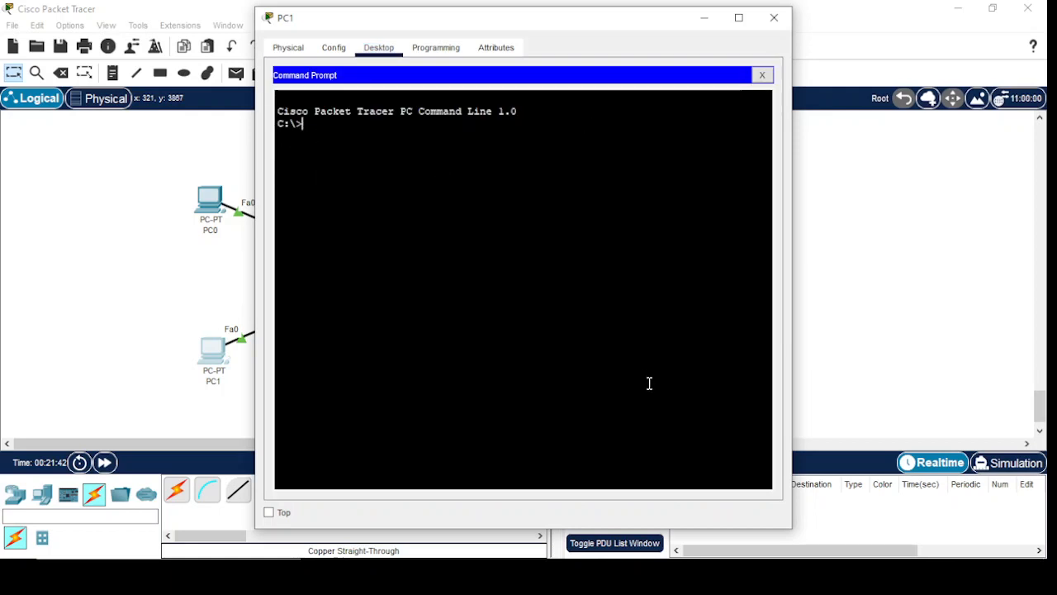
{"action": "type", "text": "ping 192.168.2"}
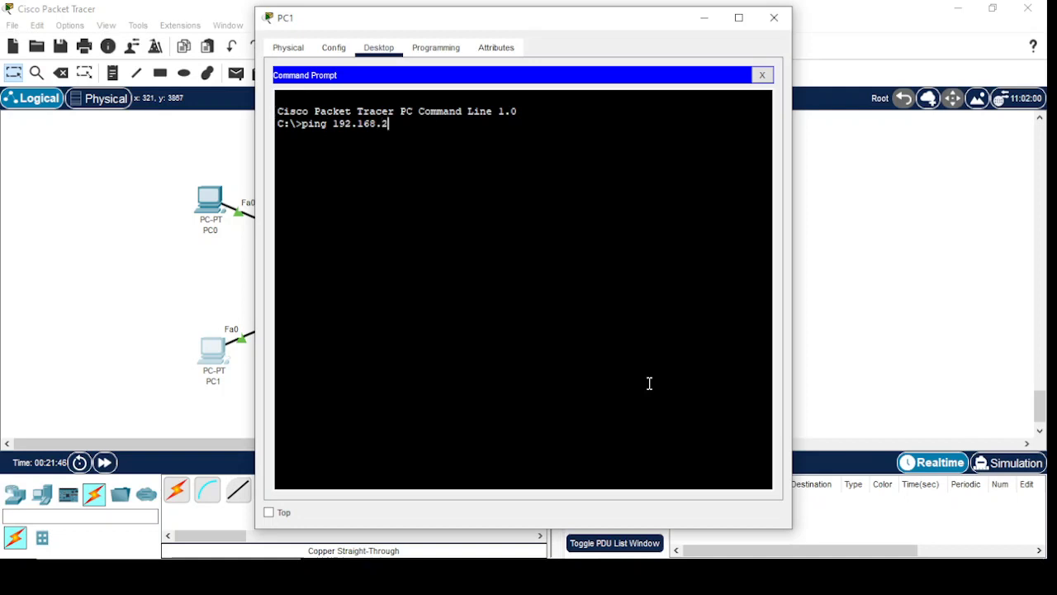
{"action": "type", "text": "0.2"}
{"action": "key", "text": "Return"}
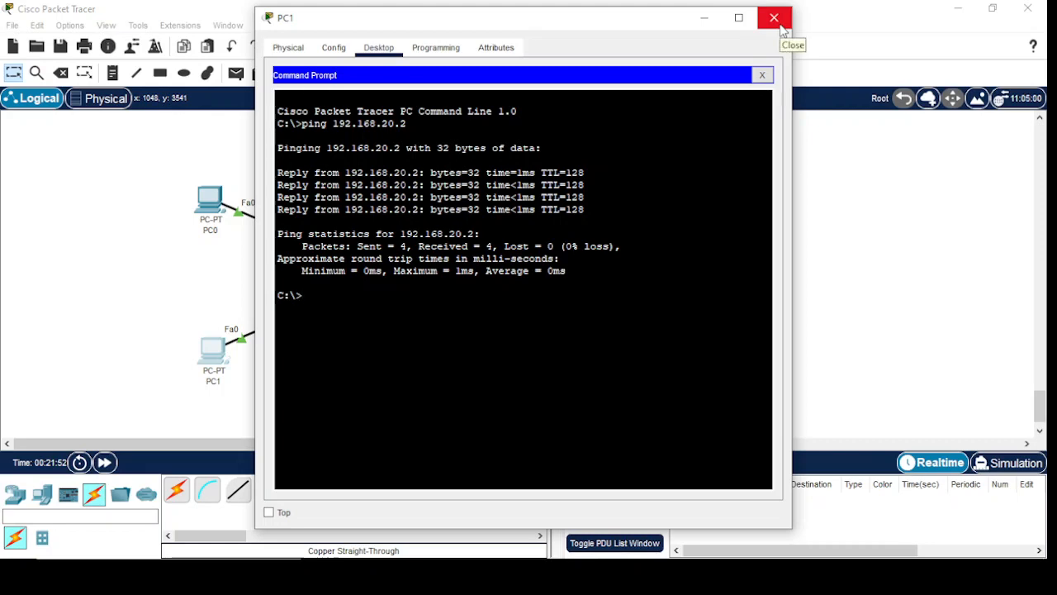
{"action": "left_click", "coordinate": [784, 31]}
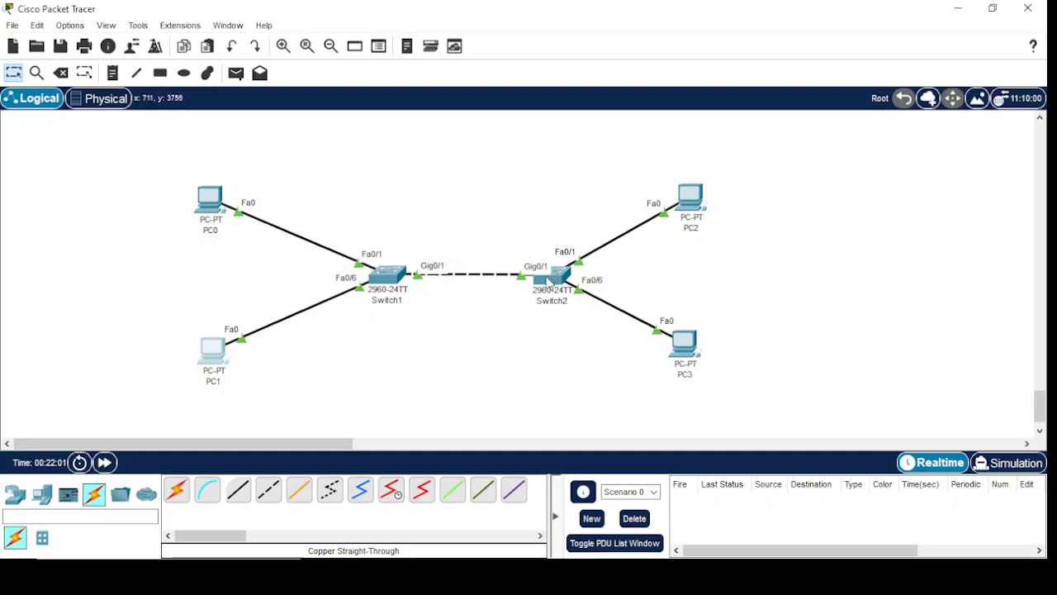
- Open Switch2's command line and page through the remaining output to the SW-2# prompt
{"action": "mouse_move", "coordinate": [386, 278]}
{"action": "mouse_move", "coordinate": [547, 288]}
{"action": "left_click", "coordinate": [554, 279]}
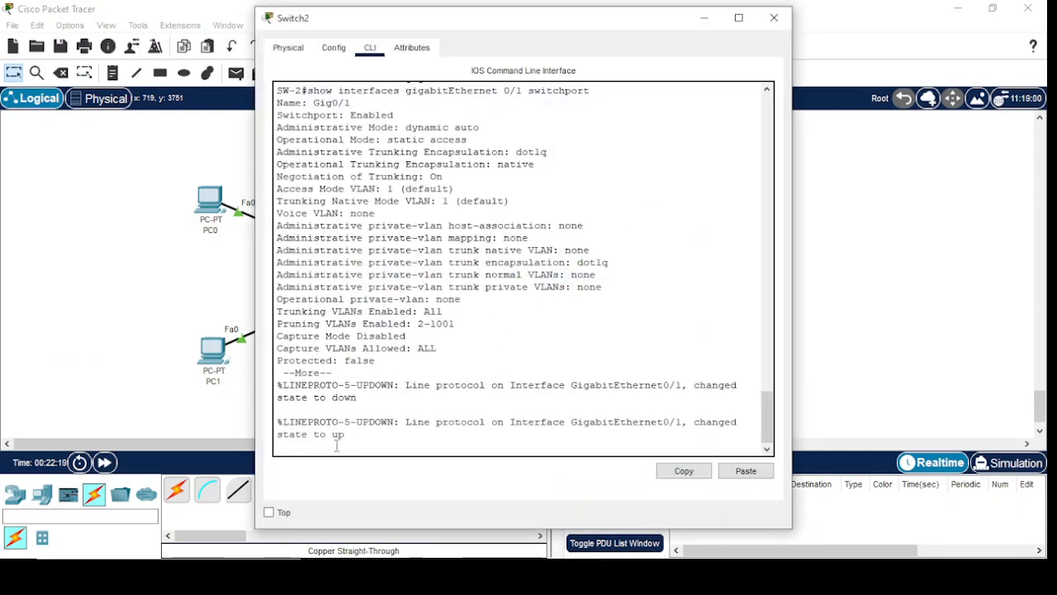
{"action": "key", "text": "Return"}
{"action": "key", "text": "Return"}
{"action": "key", "text": "Return"}
{"action": "key", "text": "Return"}
{"action": "key", "text": "Return"}
{"action": "key", "text": "Return"}
{"action": "key", "text": "Return"}
{"action": "key", "text": "Return"}
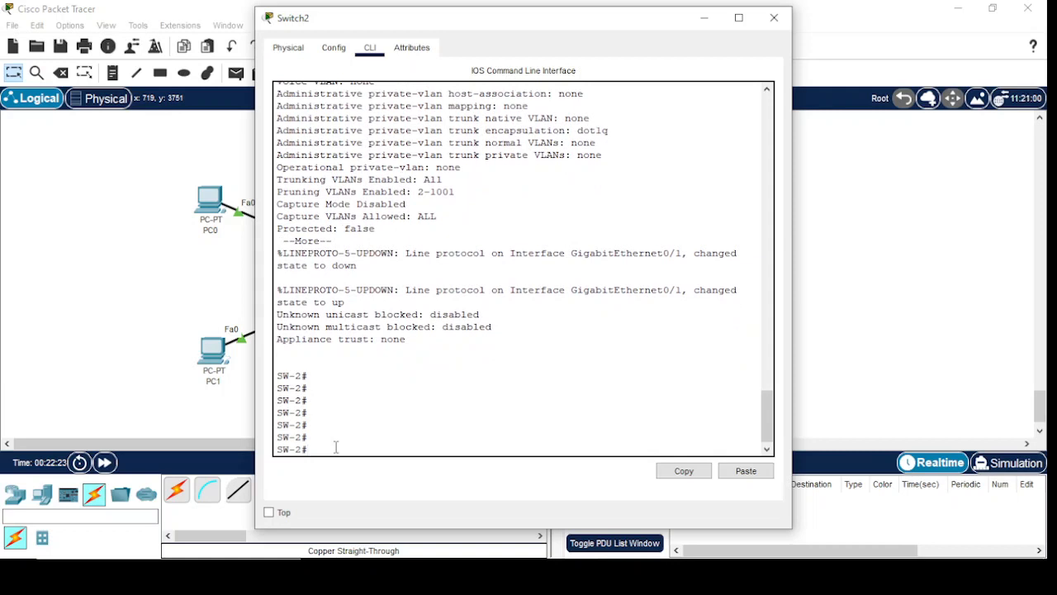
- Enter global configuration mode on Switch2 with config t
{"action": "type", "text": "config t"}
{"action": "key", "text": "Return"}
{"action": "key", "text": "Return"}
{"action": "key", "text": "Return"}
{"action": "key", "text": "Return"}
{"action": "key", "text": "Return"}
- Enter interface configuration mode for gigabitEthernet 0/1 on Switch2
{"action": "type", "text": "inter"}
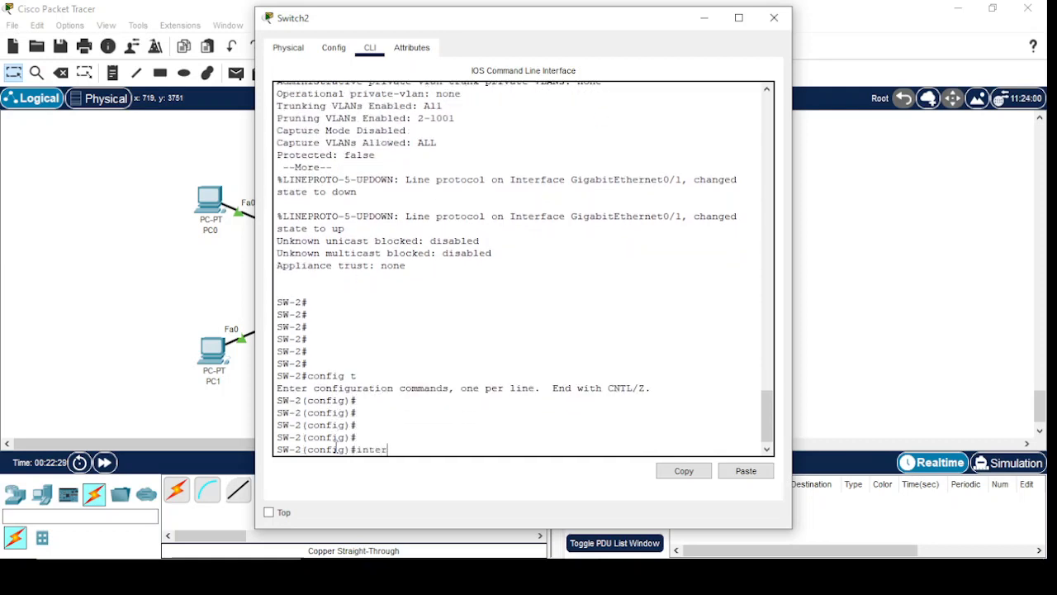
{"action": "key", "text": "Tab"}
{"action": "type", "text": "gi"}
{"action": "key", "text": "Tab"}
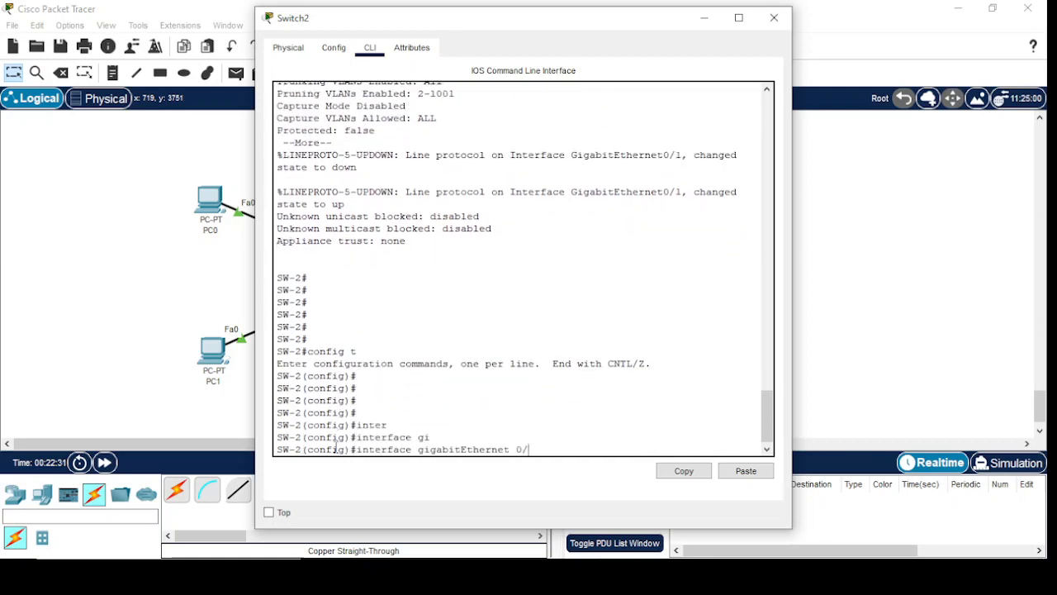
{"action": "type", "text": "1"}
{"action": "key", "text": "Return"}
{"action": "key", "text": "Return"}
{"action": "key", "text": "Return"}
{"action": "key", "text": "Return"}
{"action": "key", "text": "Return"}
- Set Switch2's gigabitEthernet 0/1 to switchport mode dynamic desirable
{"action": "type", "text": "sw"}
{"action": "key", "text": "Tab"}
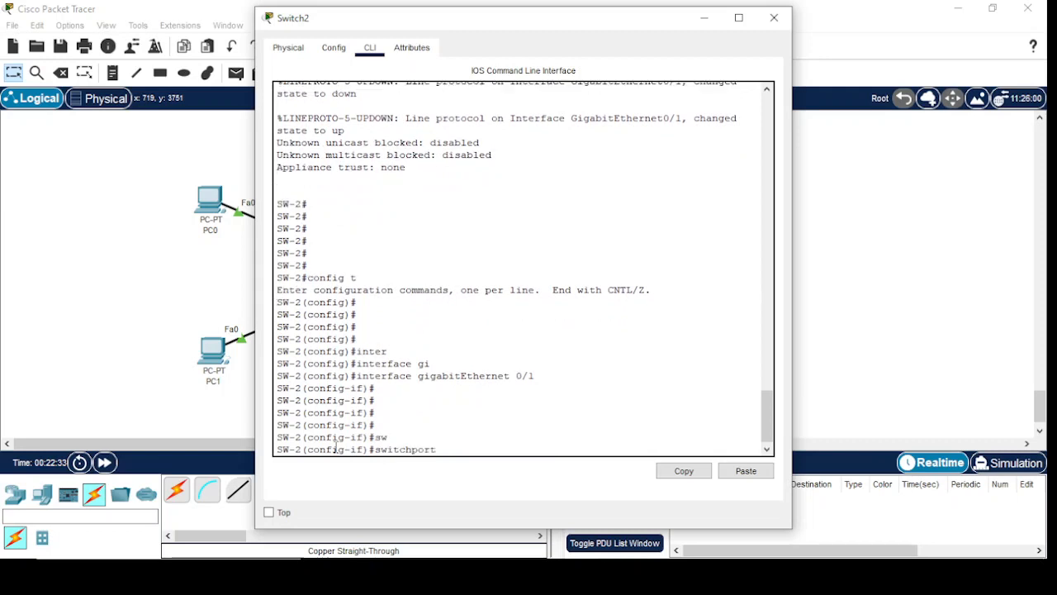
{"action": "type", "text": "mo"}
{"action": "key", "text": "Tab"}
{"action": "type", "text": "d"}
{"action": "key", "text": "Tab"}
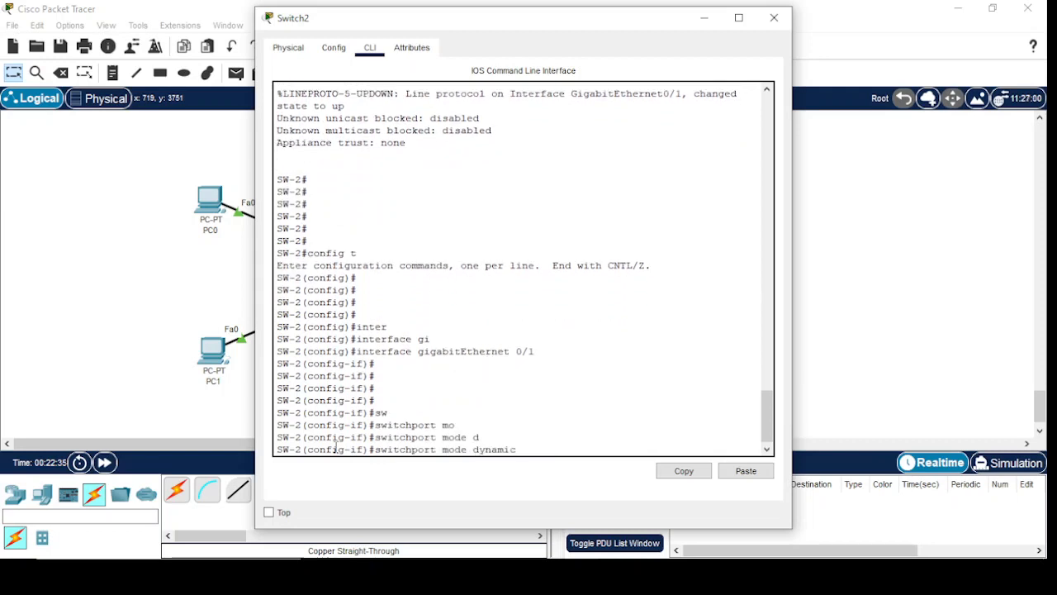
{"action": "type", "text": "de"}
{"action": "key", "text": "Tab"}
{"action": "key", "text": "Return"}
{"action": "key", "text": "Return"}
{"action": "key", "text": "Return"}
{"action": "key", "text": "Return"}
{"action": "key", "text": "Return"}
{"action": "key", "text": "Return"}
{"action": "key", "text": "Return"}
{"action": "key", "text": "Return"}
{"action": "key", "text": "Return"}
{"action": "key", "text": "Return"}
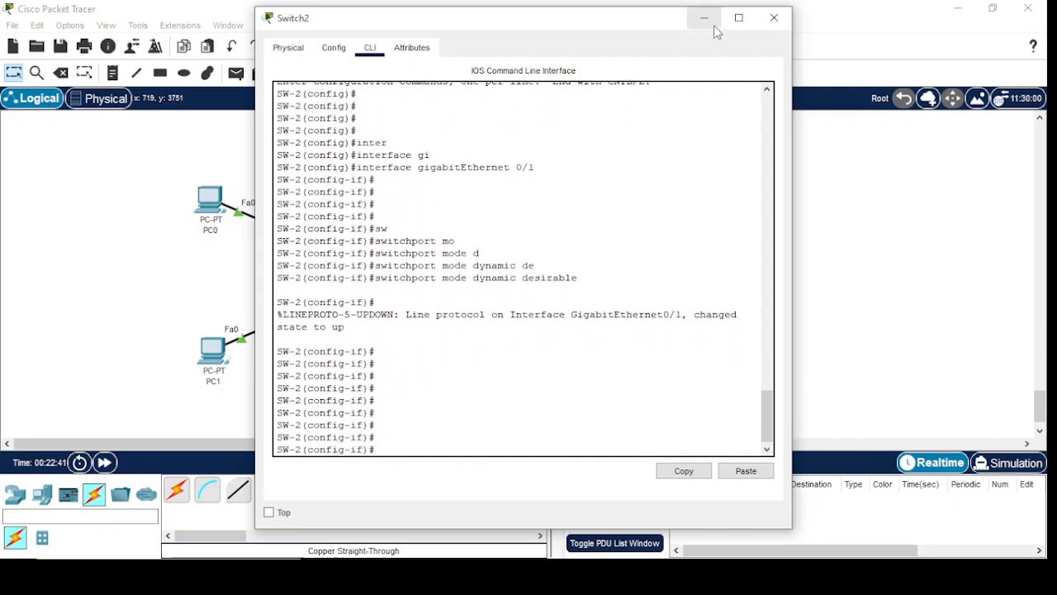
- Exit interface and global configuration on Switch2, returning to privileged EXEC mode
{"action": "type", "text": "exit"}
{"action": "key", "text": "Return"}
{"action": "key", "text": "Return"}
{"action": "key", "text": "Return"}
{"action": "key", "text": "Return"}
{"action": "key", "text": "Return"}
{"action": "key", "text": "Return"}
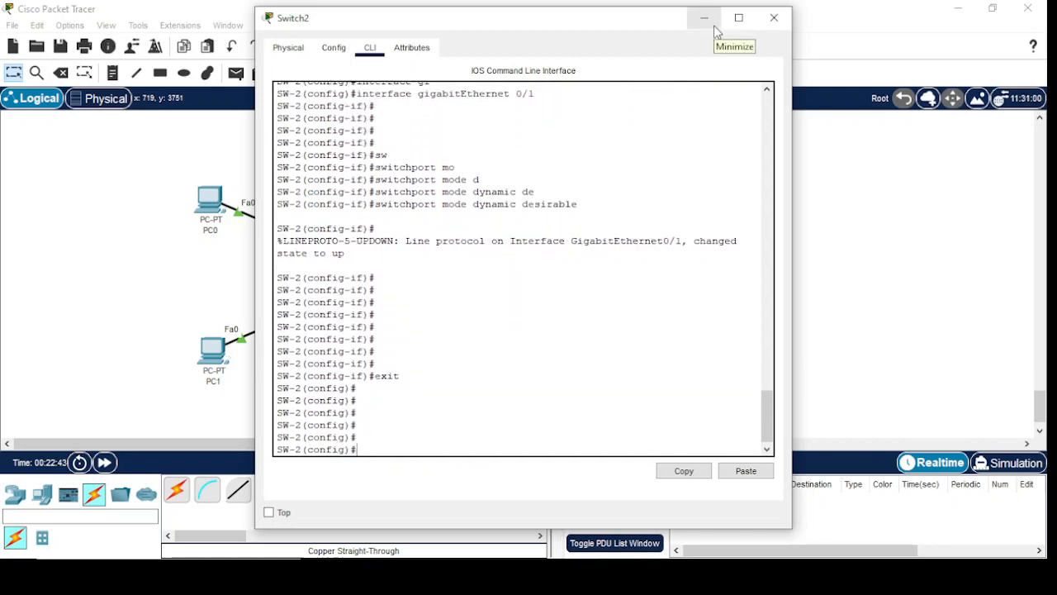
{"action": "type", "text": "exit"}
{"action": "key", "text": "Return"}
{"action": "key", "text": "Return"}
{"action": "key", "text": "Return"}
- Run show interfaces trunk on Switch2, highlight Gig0/1's allowed and active VLANs, and minimize the window
{"action": "type", "text": "i"}
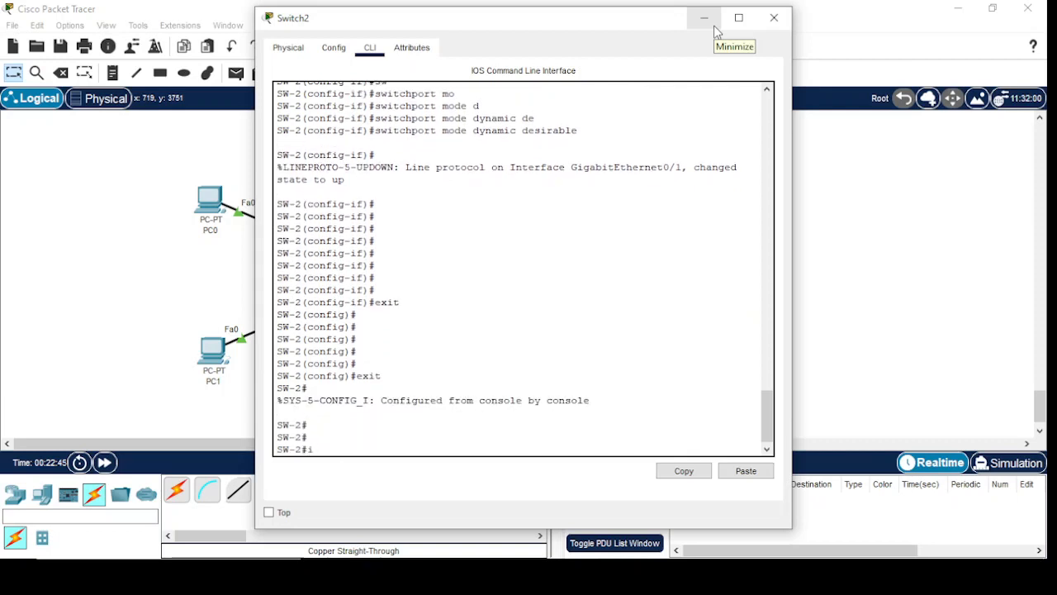
{"action": "key", "text": "BackSpace"}
{"action": "type", "text": "sh"}
{"action": "key", "text": "Tab"}
{"action": "type", "text": "inte"}
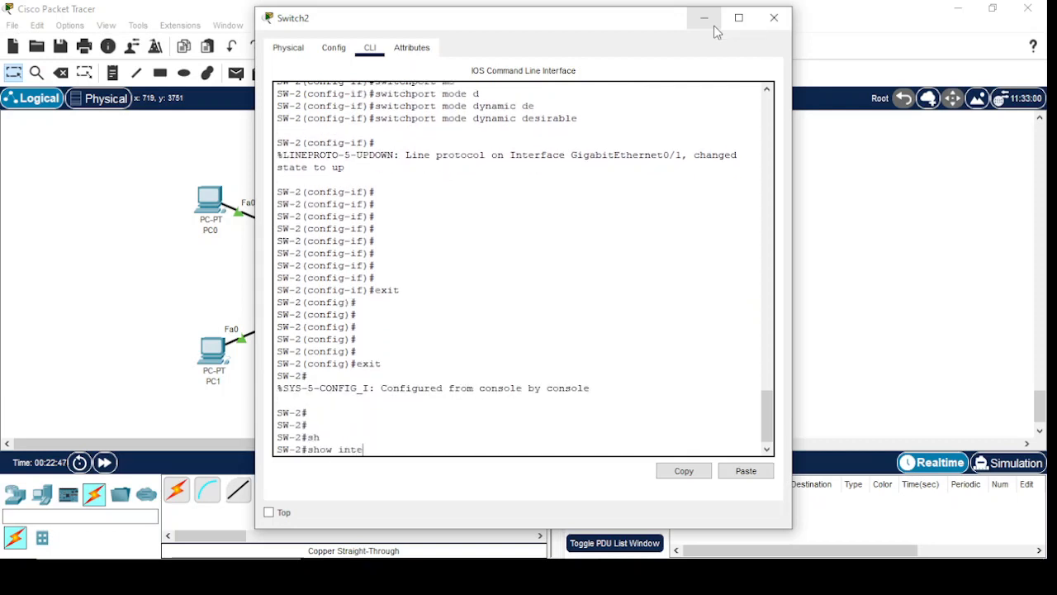
{"action": "type", "text": "r"}
{"action": "key", "text": "Tab"}
{"action": "type", "text": "tr"}
{"action": "key", "text": "Tab"}
{"action": "key", "text": "Return"}
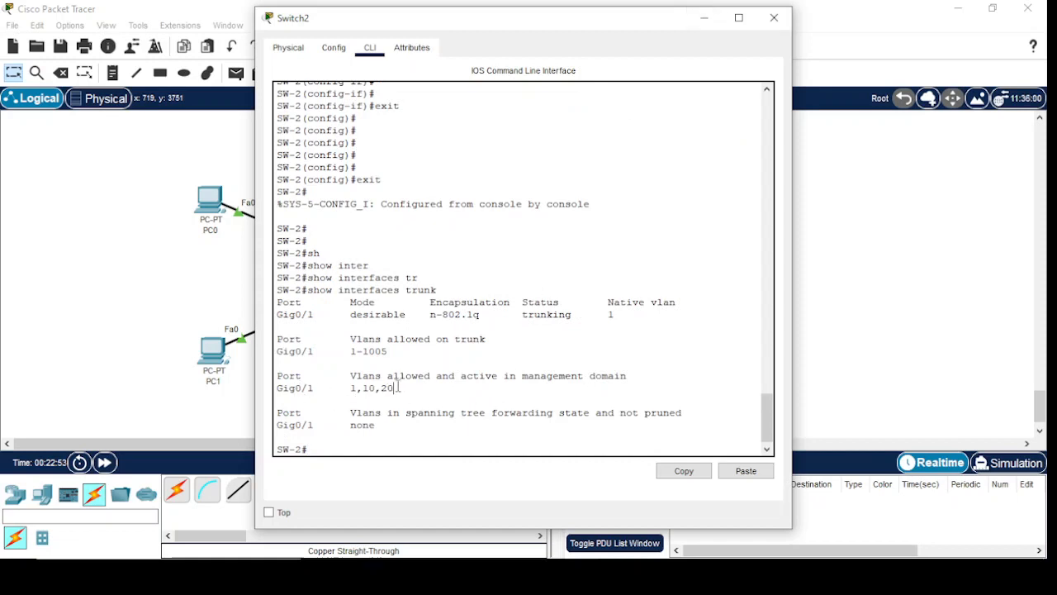
{"action": "left_click_drag", "start_coordinate": [398, 388], "coordinate": [351, 387]}
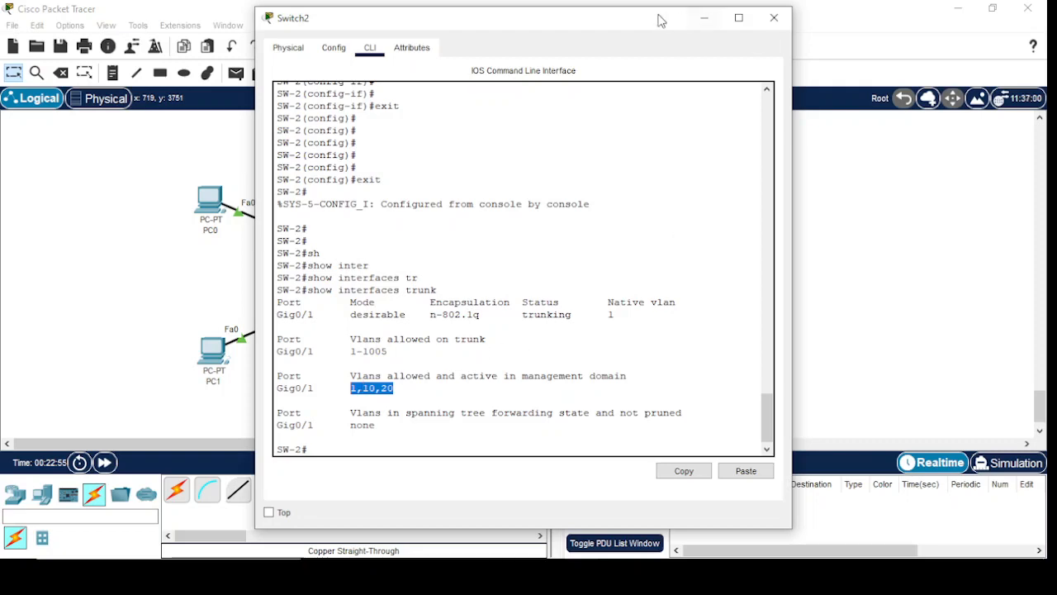
{"action": "left_click", "coordinate": [704, 18]}
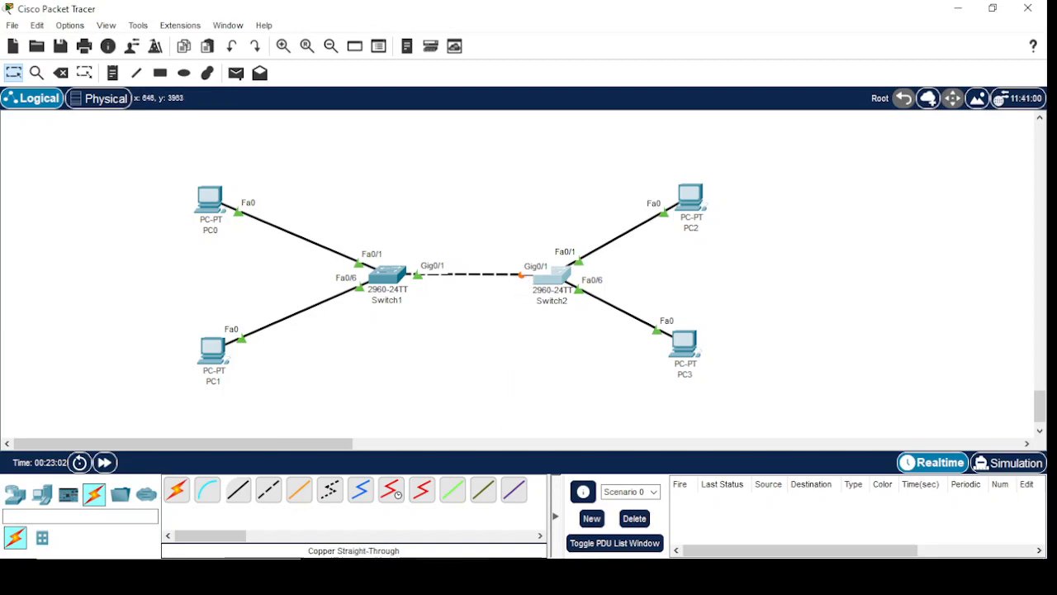
- Restore Switch2's command line, repeat show interfaces trunk to check the forwarding VLANs, and minimize it again
{"action": "mouse_move", "coordinate": [583, 576]}
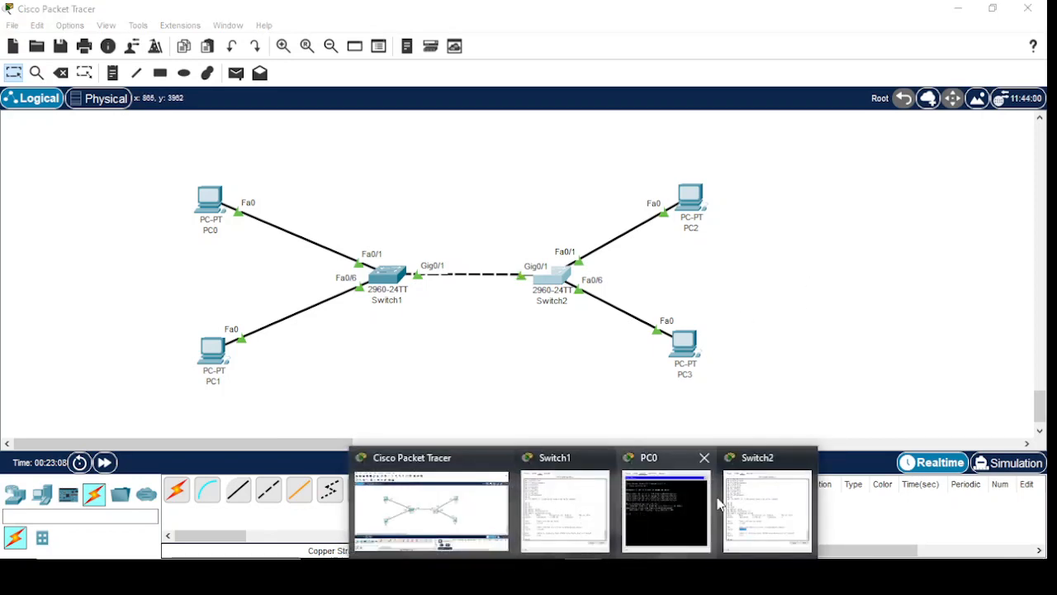
{"action": "left_click", "coordinate": [767, 504]}
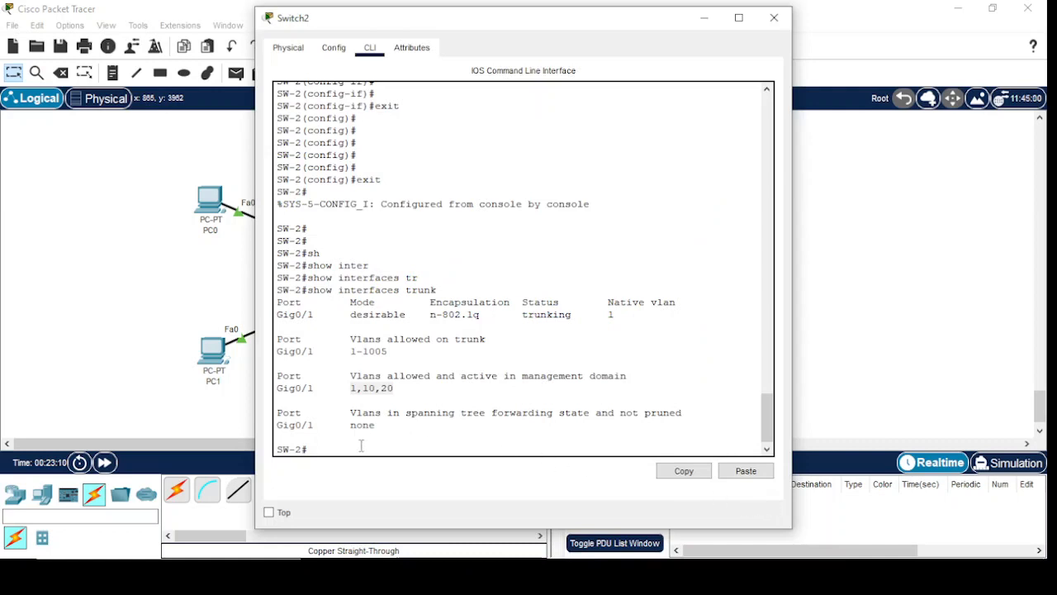
{"action": "key", "text": "Up"}
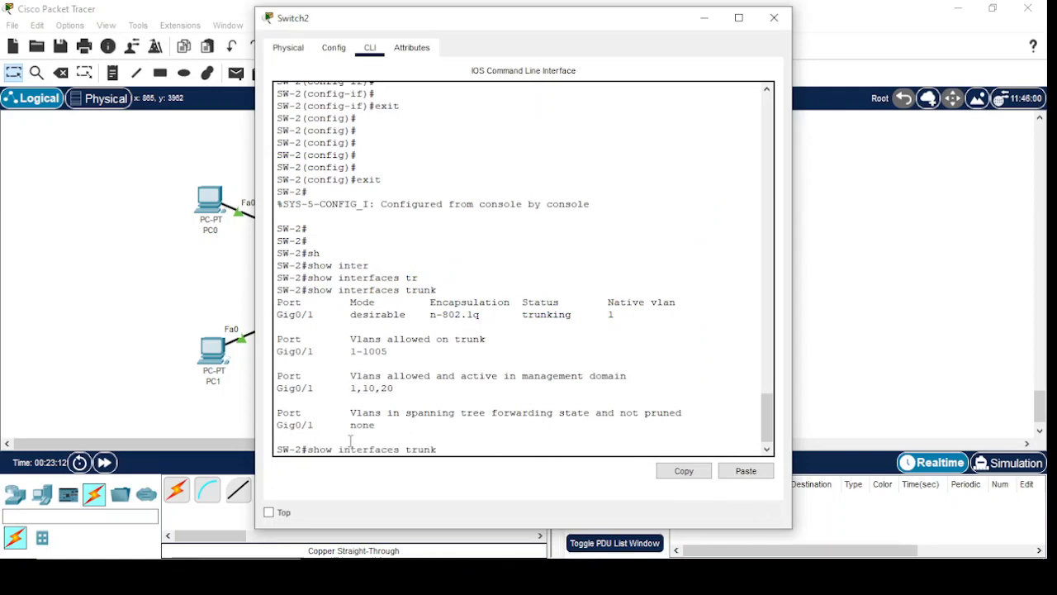
{"action": "key", "text": "Return"}
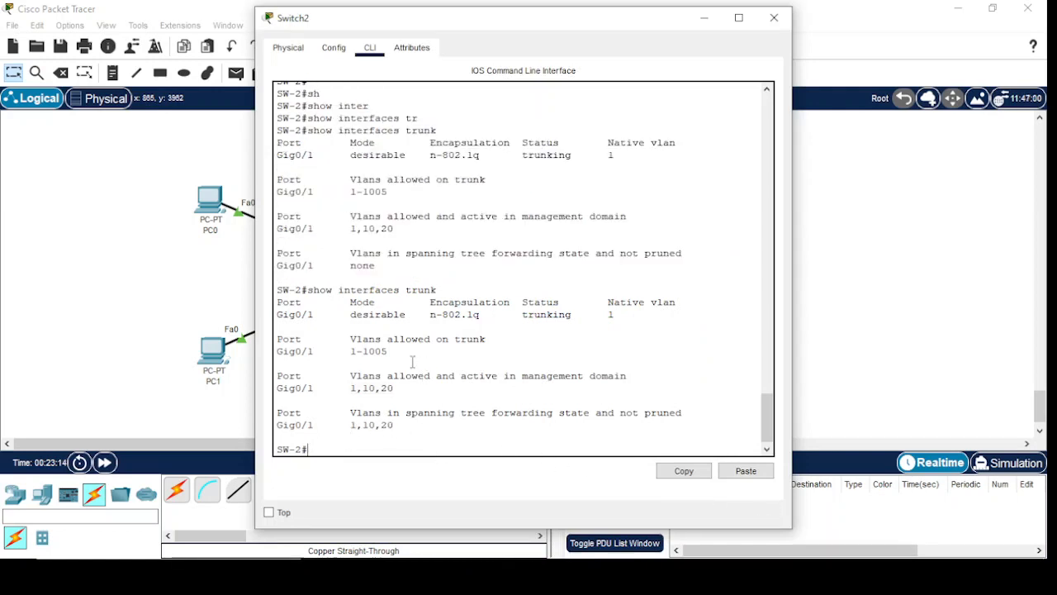
{"action": "left_click", "coordinate": [703, 17]}
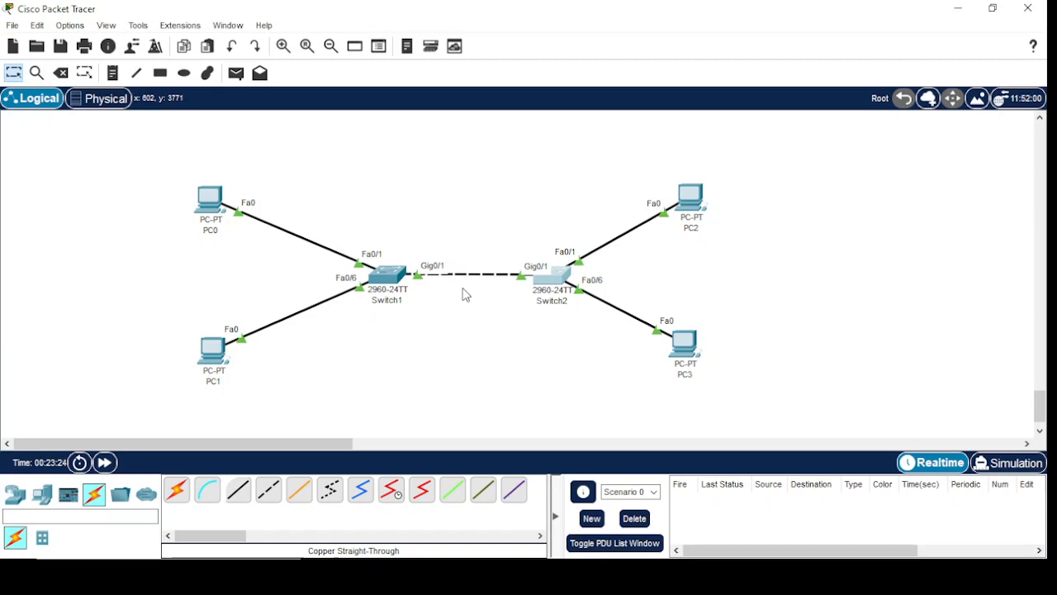
- Open Switch1's command line and enter global configuration mode with config terminal
{"action": "left_click", "coordinate": [396, 281]}
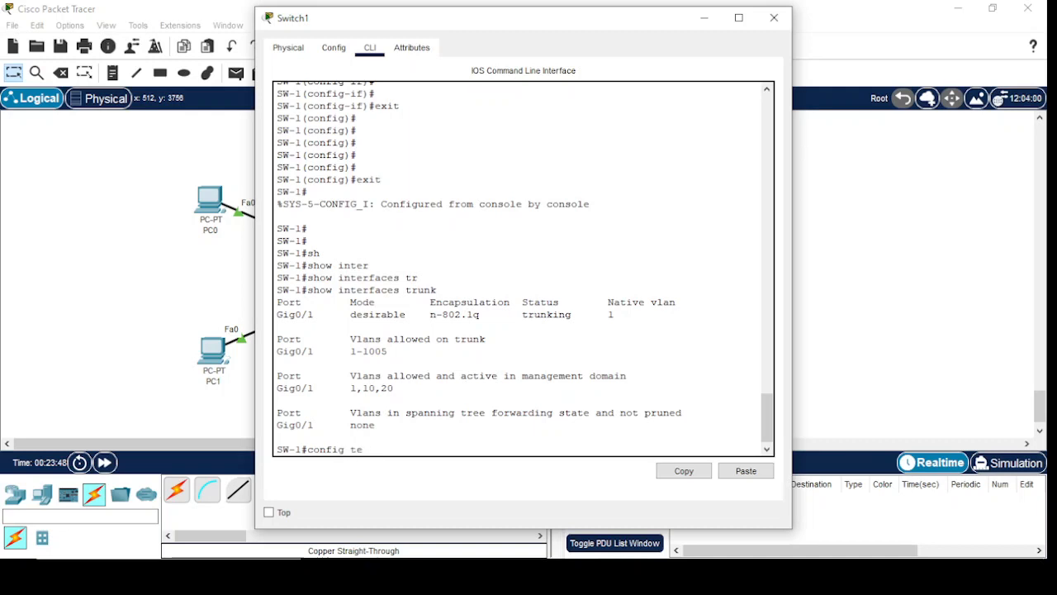
{"action": "type", "text": "r"}
{"action": "key", "text": "Tab"}
{"action": "key", "text": "Return"}
{"action": "key", "text": "Return"}
{"action": "key", "text": "Return"}
{"action": "key", "text": "Return"}
- Enter interface configuration mode for gigabitEthernet 0/1 on Switch1
{"action": "type", "text": "ig)#i"}
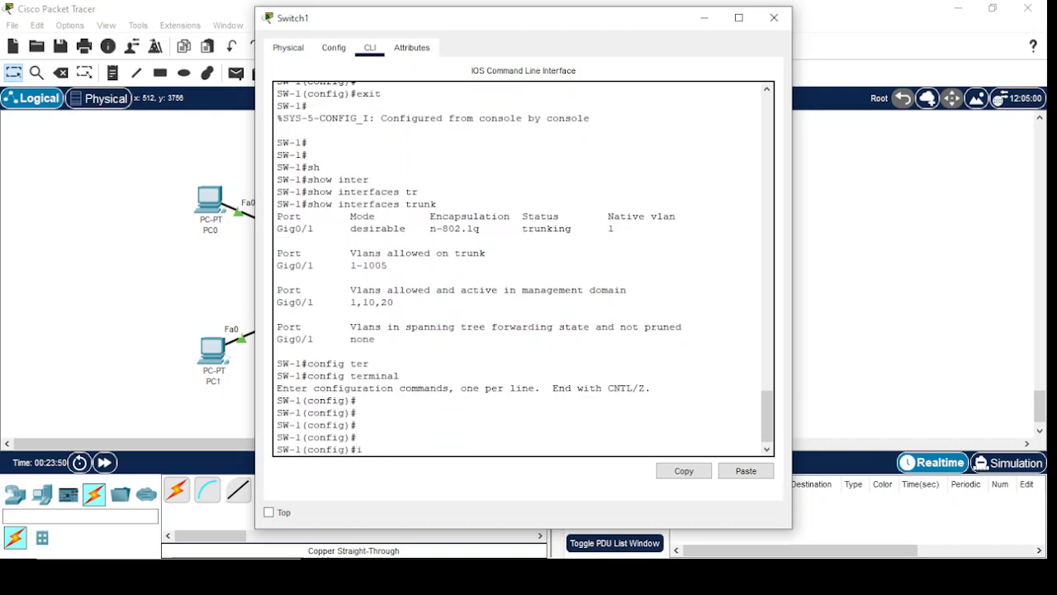
{"action": "type", "text": "nter"}
{"action": "key", "text": "Tab"}
{"action": "type", "text": "gi"}
{"action": "key", "text": "Tab"}
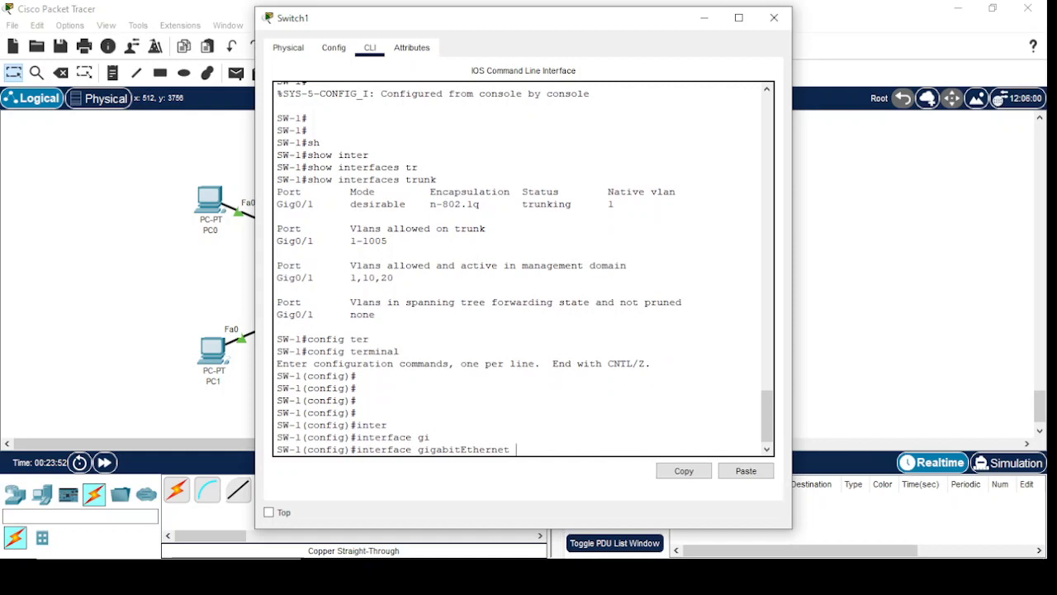
{"action": "type", "text": "0/1"}
{"action": "key", "text": "Return"}
{"action": "key", "text": "Return"}
{"action": "key", "text": "Return"}
{"action": "key", "text": "Return"}
{"action": "key", "text": "Return"}
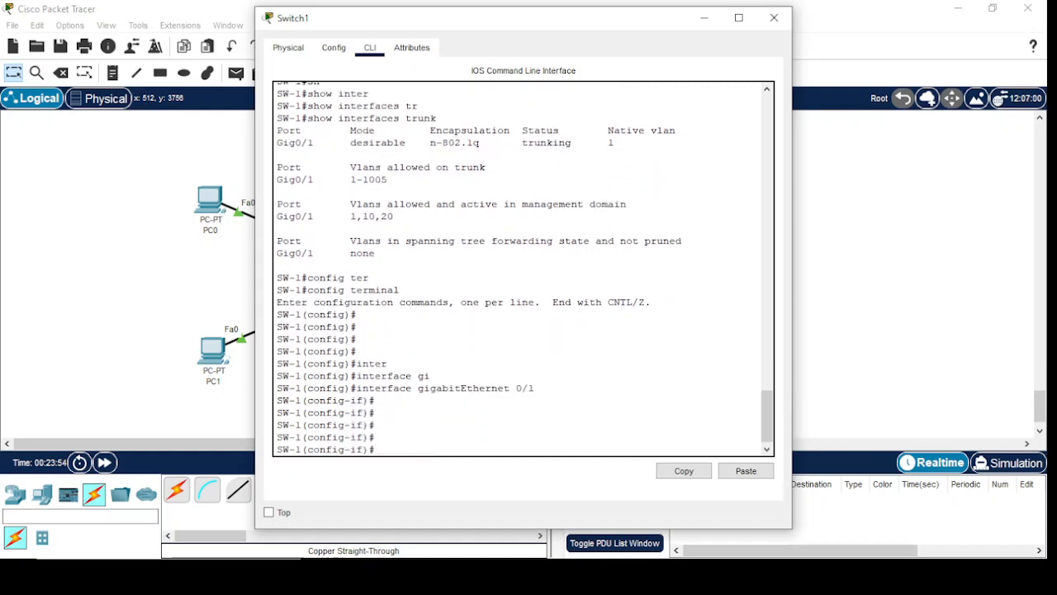
- Set Switch1's GigabitEthernet 0/1 to trunk with switchport mode trunk, and minimize its window
{"action": "type", "text": "sw"}
{"action": "key", "text": "Tab"}
{"action": "type", "text": "mo"}
{"action": "key", "text": "Tab"}
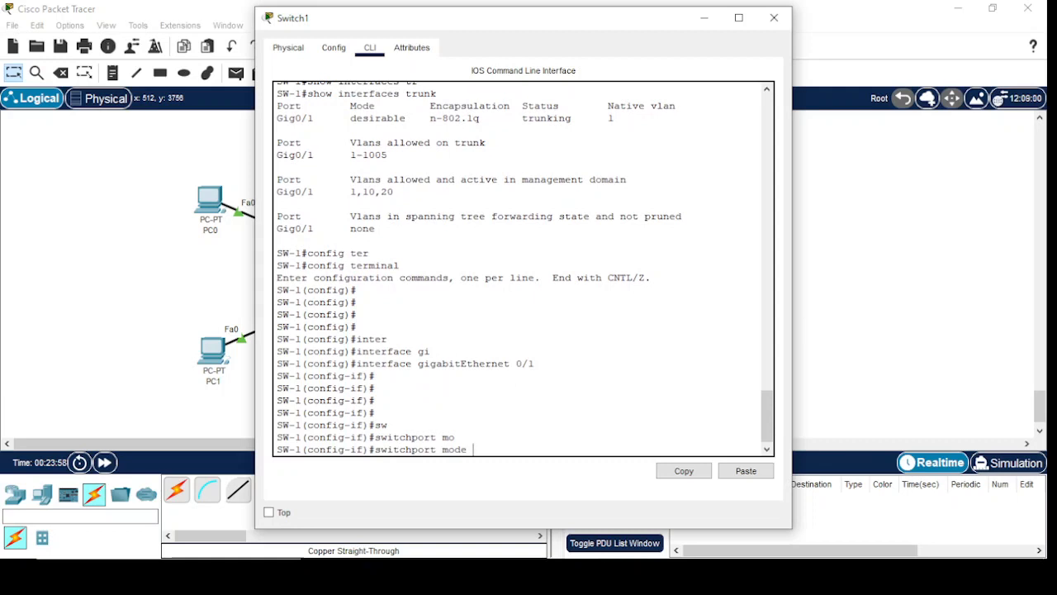
{"action": "key", "text": "BackSpace"}
{"action": "key", "text": "BackSpace"}
{"action": "key", "text": "BackSpace"}
{"action": "key", "text": "BackSpace"}
{"action": "key", "text": "BackSpace"}
{"action": "key", "text": "BackSpace"}
{"action": "key", "text": "BackSpace"}
{"action": "key", "text": "BackSpace"}
{"action": "key", "text": "BackSpace"}
{"action": "key", "text": "BackSpace"}
{"action": "key", "text": "Tab"}
{"action": "type", "text": "mo"}
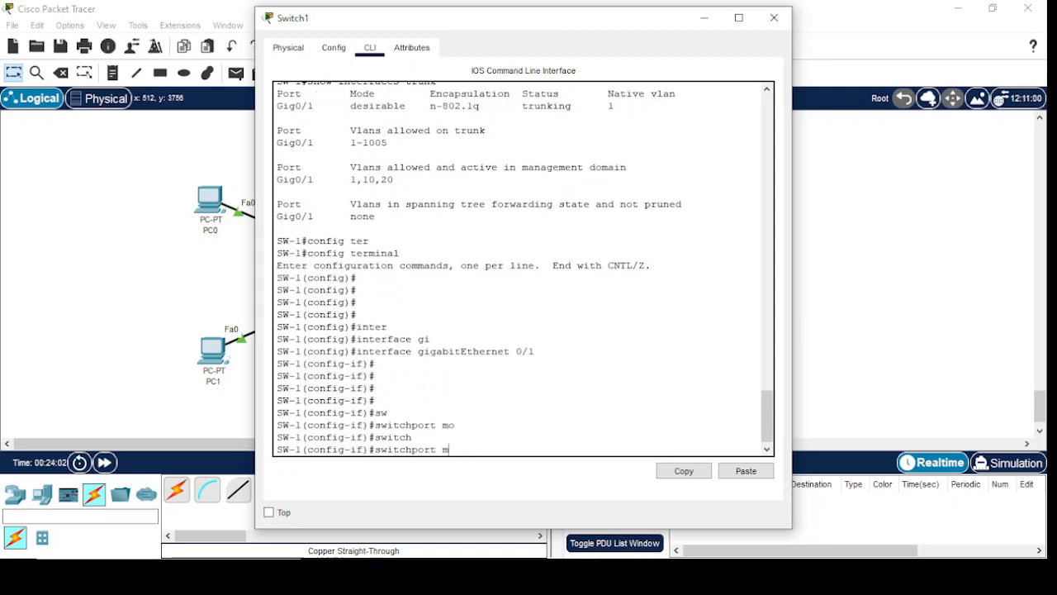
{"action": "key", "text": "Tab"}
{"action": "type", "text": "tr"}
{"action": "key", "text": "Tab"}
{"action": "key", "text": "Return"}
{"action": "key", "text": "Return"}
{"action": "key", "text": "Return"}
{"action": "key", "text": "Return"}
{"action": "key", "text": "Return"}
{"action": "key", "text": "Return"}
{"action": "key", "text": "Return"}
{"action": "key", "text": "Return"}
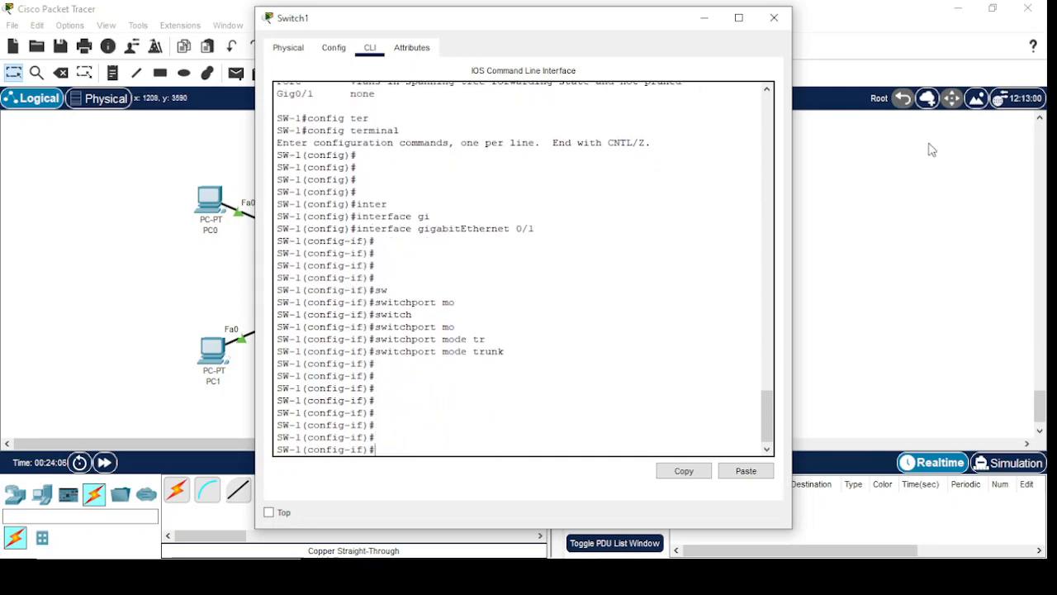
{"action": "left_click", "coordinate": [715, 20]}
- Open Switch2's command line and enter interface configuration mode for gigabitEthernet 0/1
{"action": "left_click", "coordinate": [556, 288]}
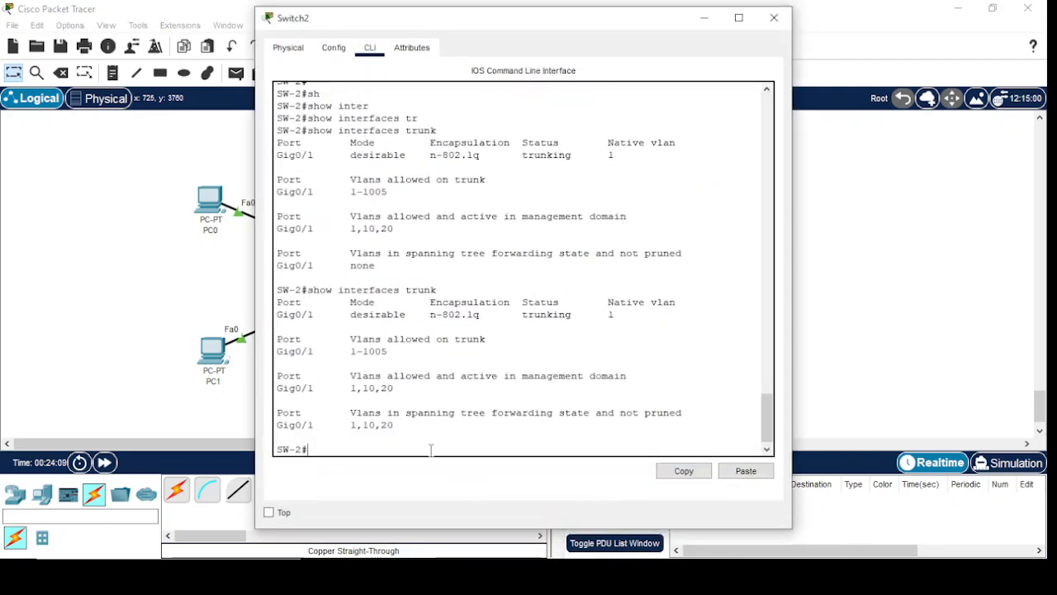
{"action": "type", "text": "config t"}
{"action": "key", "text": "Return"}
{"action": "type", "text": "in"}
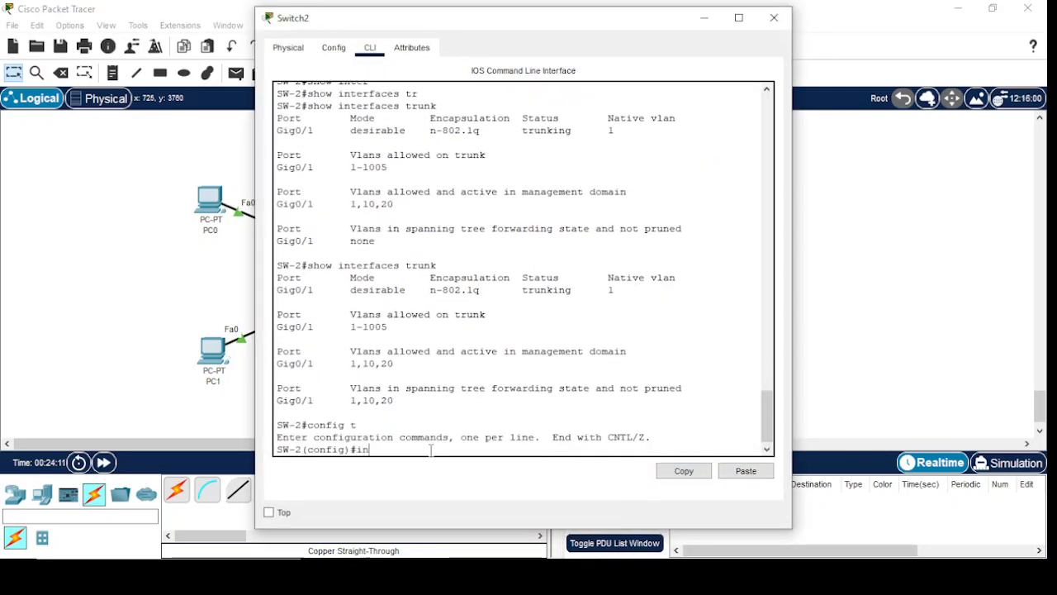
{"action": "type", "text": "ter"}
{"action": "key", "text": "Tab"}
{"action": "type", "text": "gi"}
{"action": "key", "text": "Tab"}
{"action": "type", "text": "0/1"}
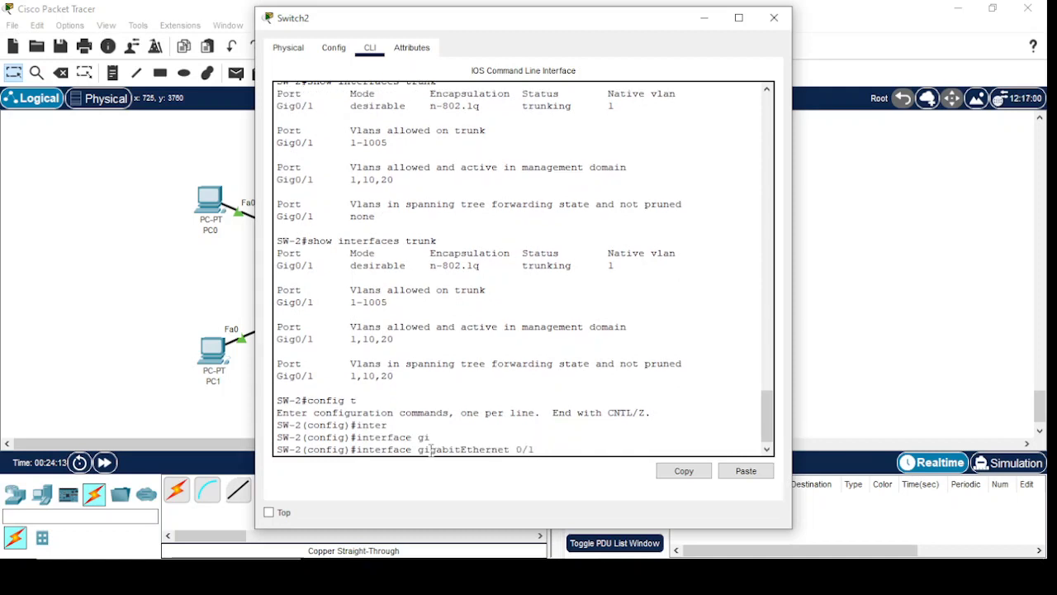
{"action": "key", "text": "Return"}
- Set Switch2's GigabitEthernet 0/1 to trunk with switchport mode trunk
{"action": "type", "text": "sw"}
{"action": "key", "text": "Tab"}
{"action": "type", "text": "mo"}
{"action": "key", "text": "Tab"}
{"action": "type", "text": "t"}
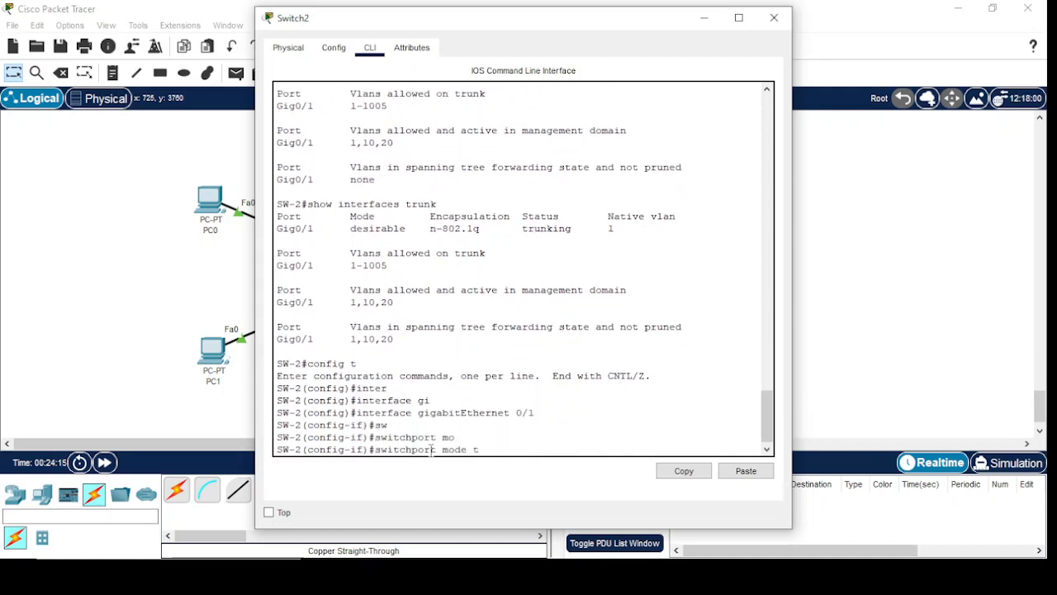
{"action": "type", "text": "r"}
{"action": "key", "text": "Tab"}
{"action": "key", "text": "Return"}
{"action": "key", "text": "Return"}
{"action": "key", "text": "Return"}
{"action": "key", "text": "Return"}
{"action": "key", "text": "Return"}
- Exit Switch2's interface and global configuration modes back to privileged EXEC mode
{"action": "type", "text": "exit"}
{"action": "key", "text": "Return"}
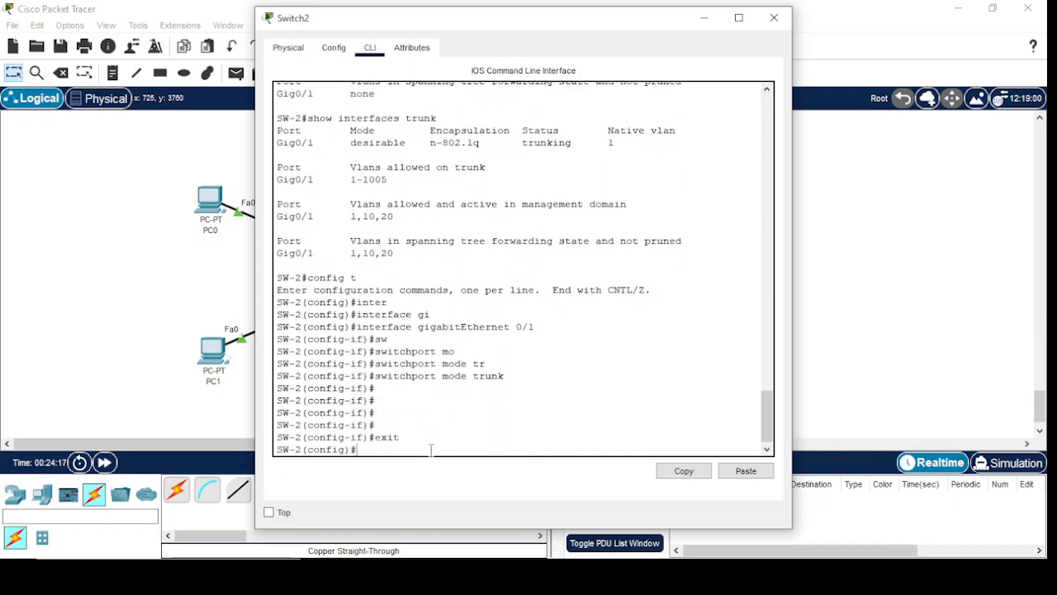
{"action": "key", "text": "Return"}
{"action": "key", "text": "Return"}
{"action": "key", "text": "Return"}
{"action": "type", "text": "exit"}
{"action": "key", "text": "Return"}
{"action": "key", "text": "Return"}
{"action": "key", "text": "Return"}
- Run show interfaces trunk on Switch2 to check Gig0/1's trunk mode, and minimize the window
{"action": "type", "text": "inter"}
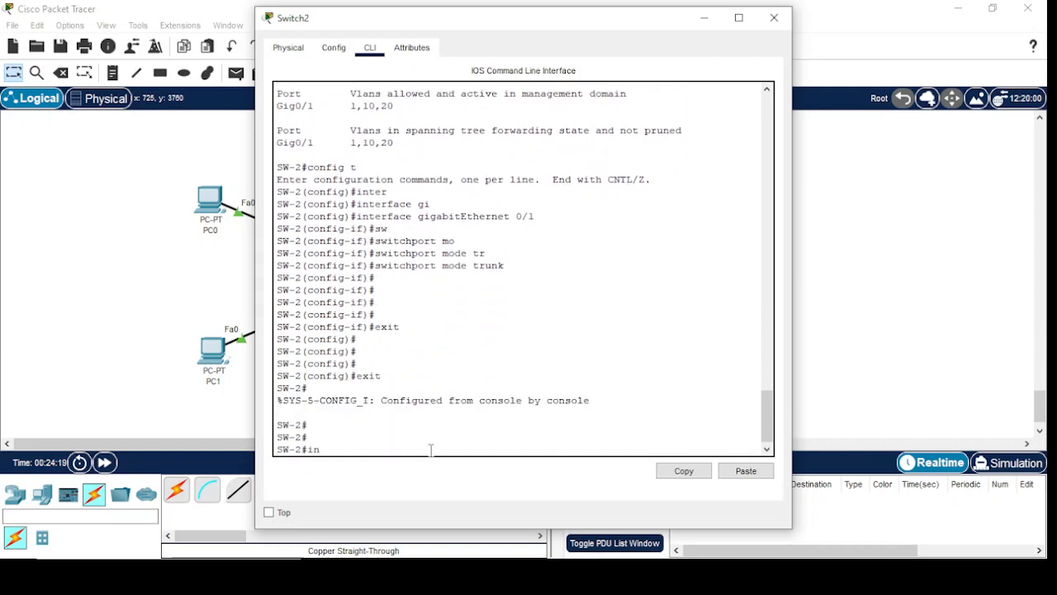
{"action": "key", "text": "Tab"}
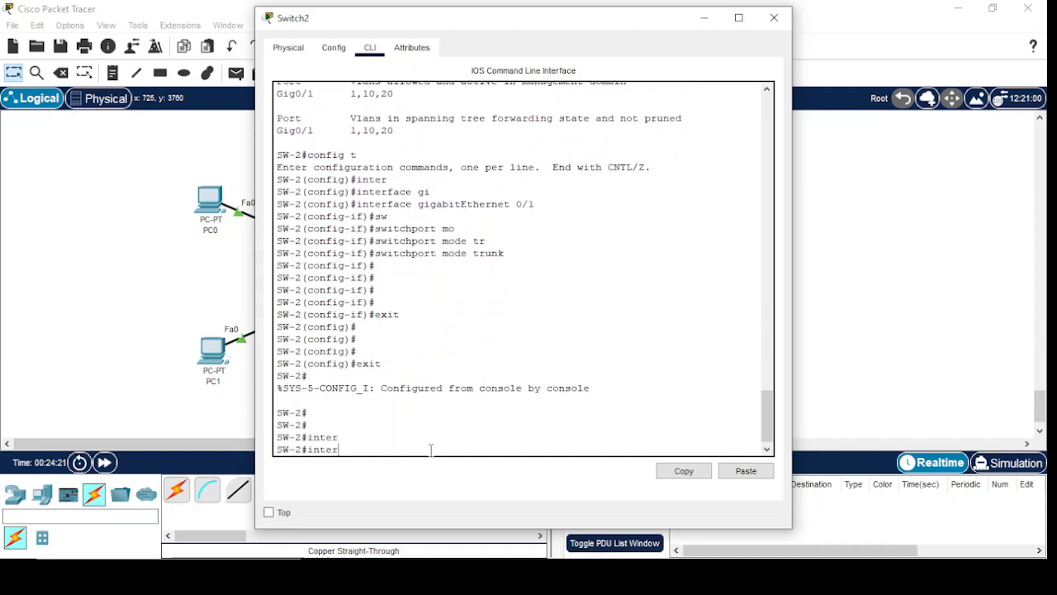
{"action": "type", "text": "sh"}
{"action": "key", "text": "Tab"}
{"action": "type", "text": "i"}
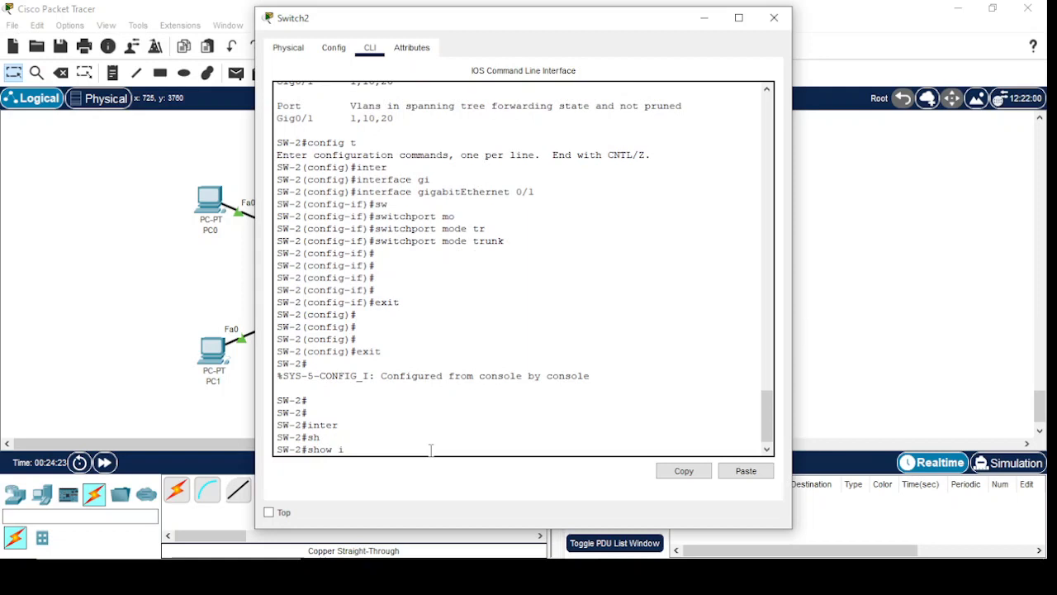
{"action": "type", "text": "nter"}
{"action": "key", "text": "Tab"}
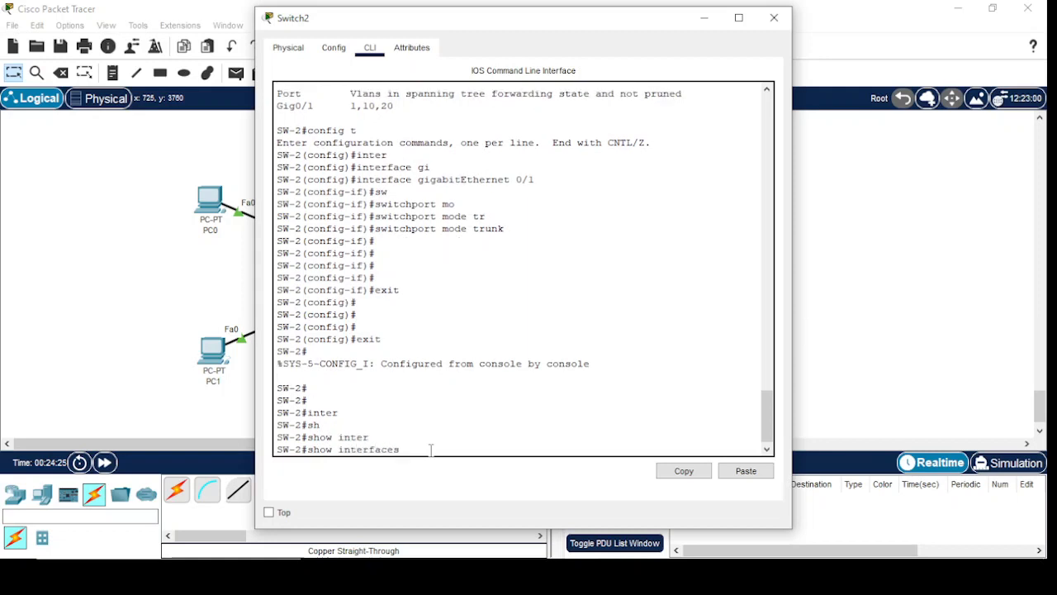
{"action": "type", "text": "tr"}
{"action": "key", "text": "Tab"}
{"action": "key", "text": "Return"}
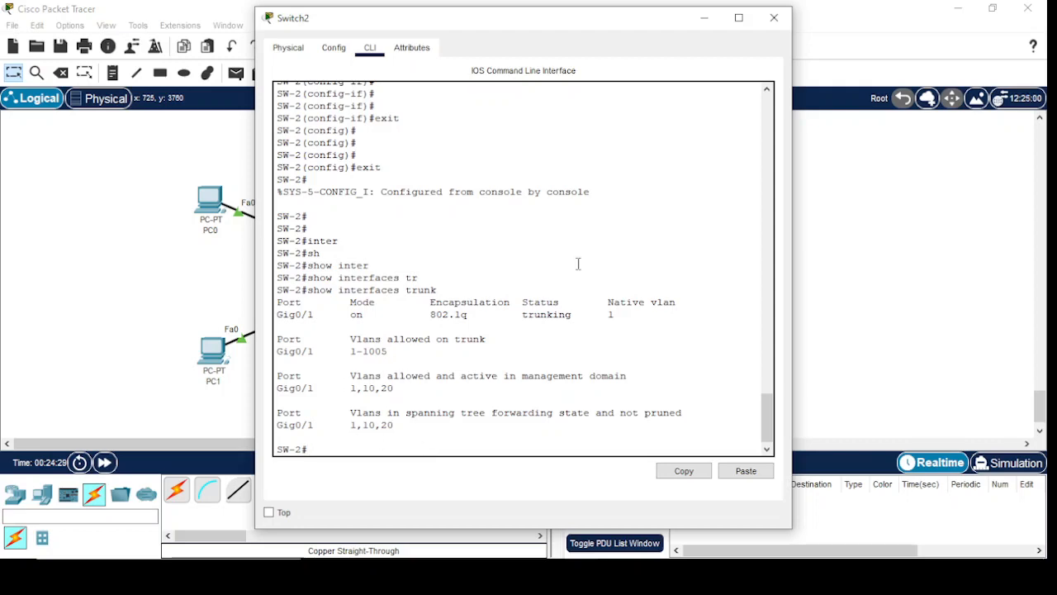
{"action": "left_click", "coordinate": [698, 19]}
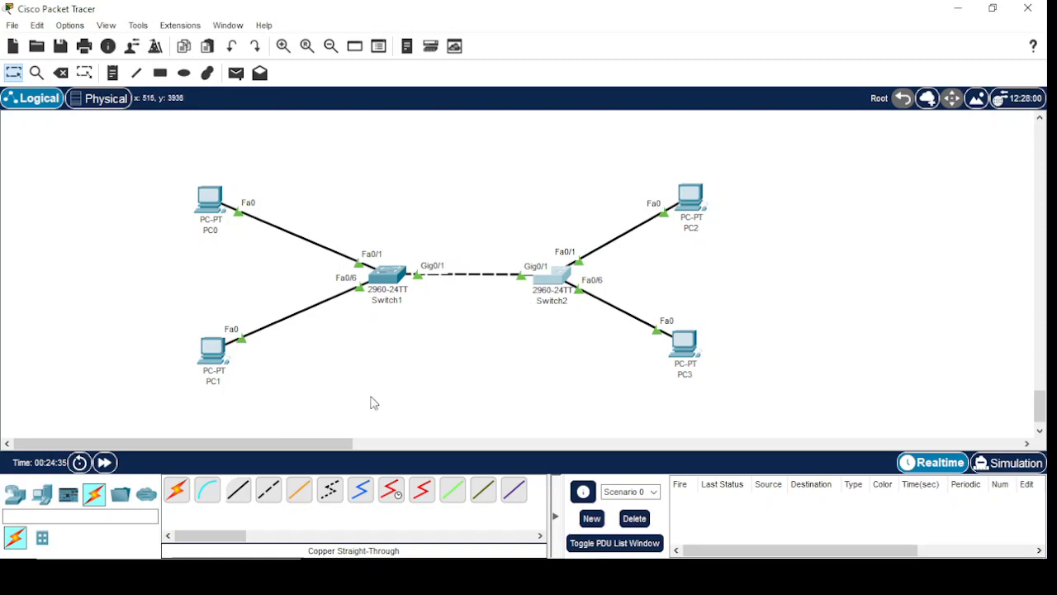
- Send simple test PDUs from PC0 to PC2 and from PC1 to PC3
{"action": "left_click", "coordinate": [236, 74]}
{"action": "left_click", "coordinate": [210, 199]}
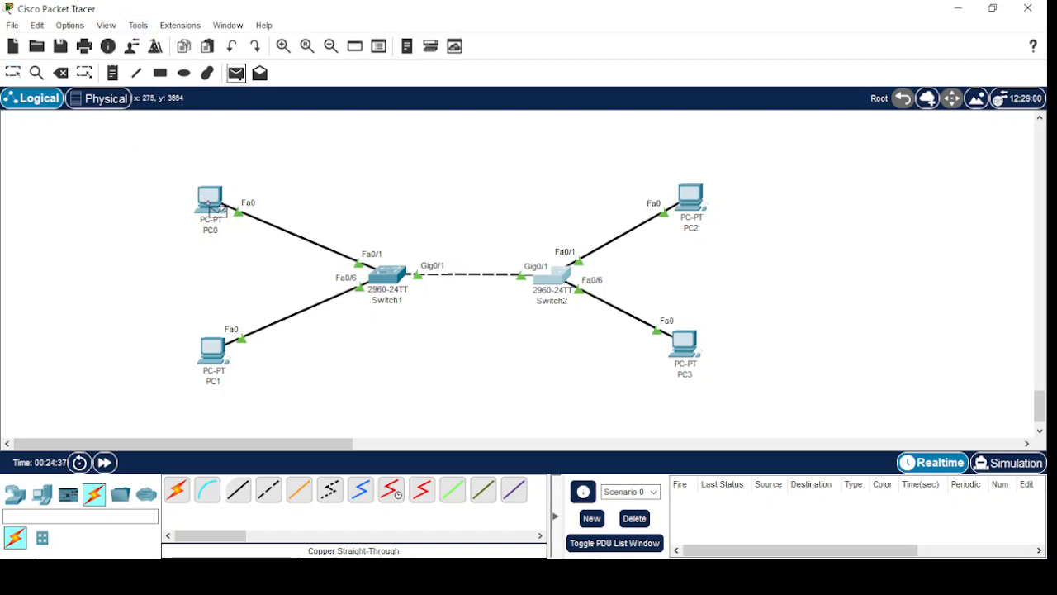
{"action": "left_click", "coordinate": [702, 207]}
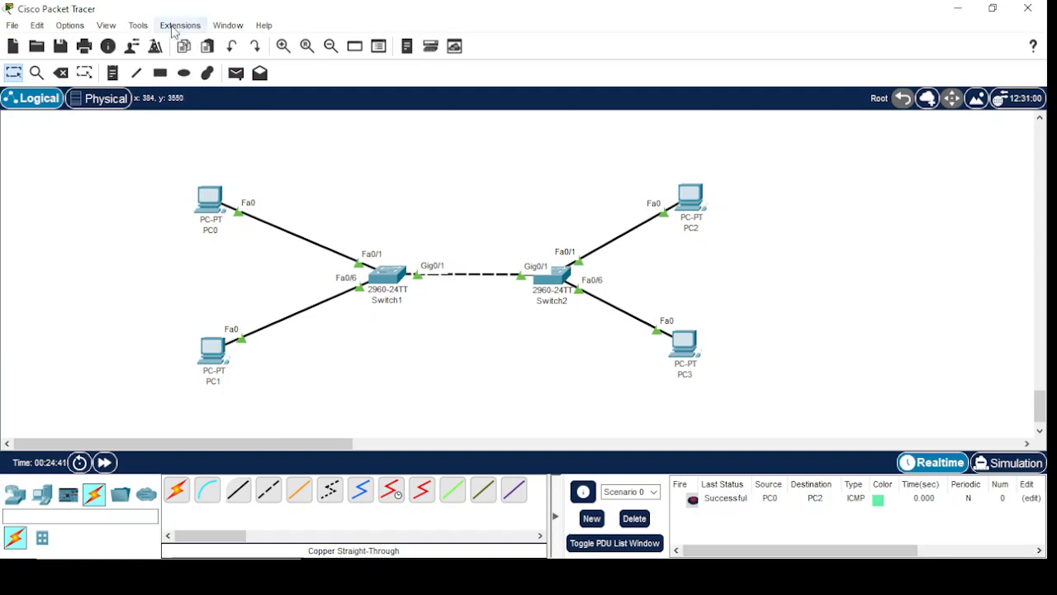
{"action": "left_click", "coordinate": [235, 73]}
{"action": "left_click", "coordinate": [213, 347]}
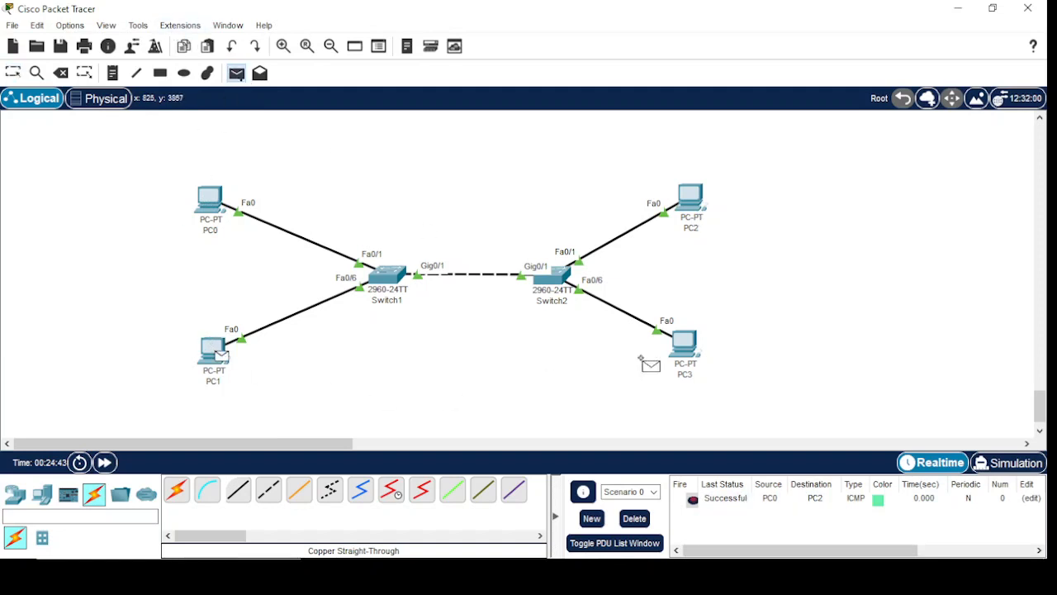
{"action": "left_click", "coordinate": [688, 345]}
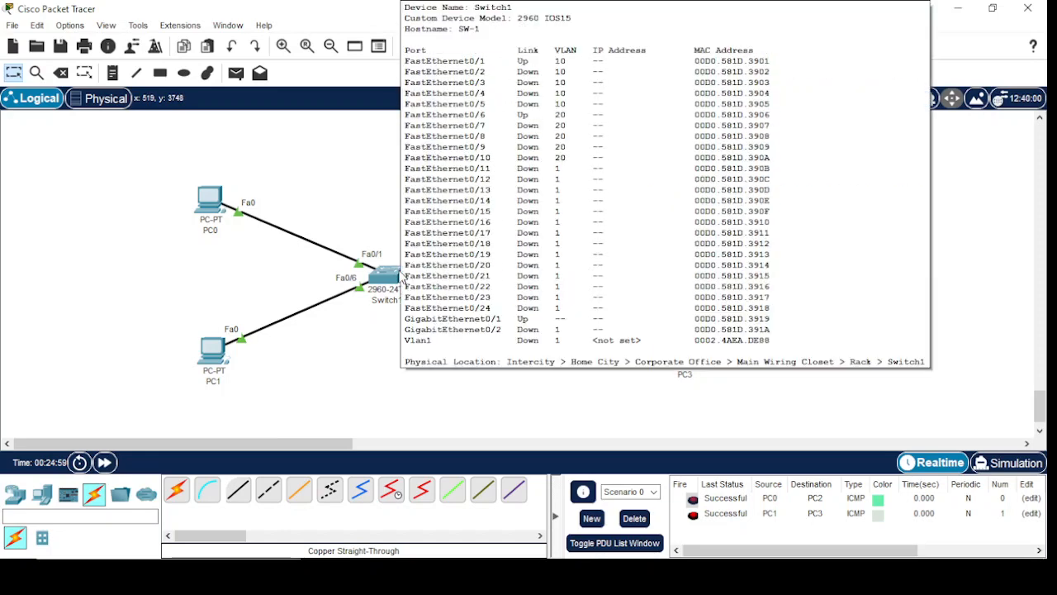
- Shut down GigabitEthernet 0/1 from Switch1's command line and minimize the window
{"action": "left_click", "coordinate": [395, 277]}
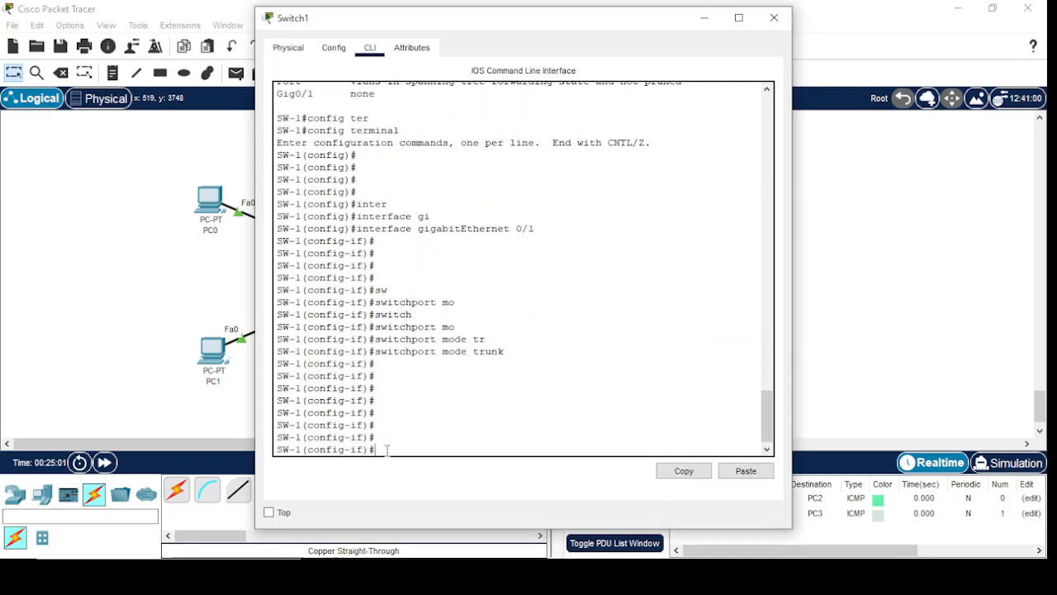
{"action": "type", "text": "dis"}
{"action": "key", "text": "Tab"}
{"action": "key", "text": "BackSpace"}
{"action": "key", "text": "BackSpace"}
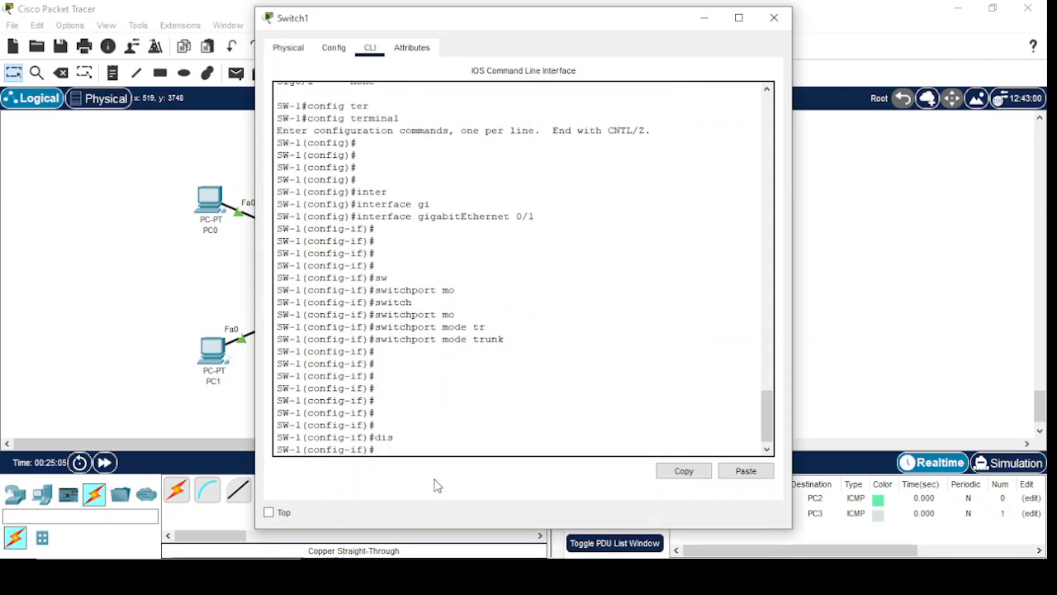
{"action": "type", "text": "sh"}
{"action": "key", "text": "Tab"}
{"action": "key", "text": "Return"}
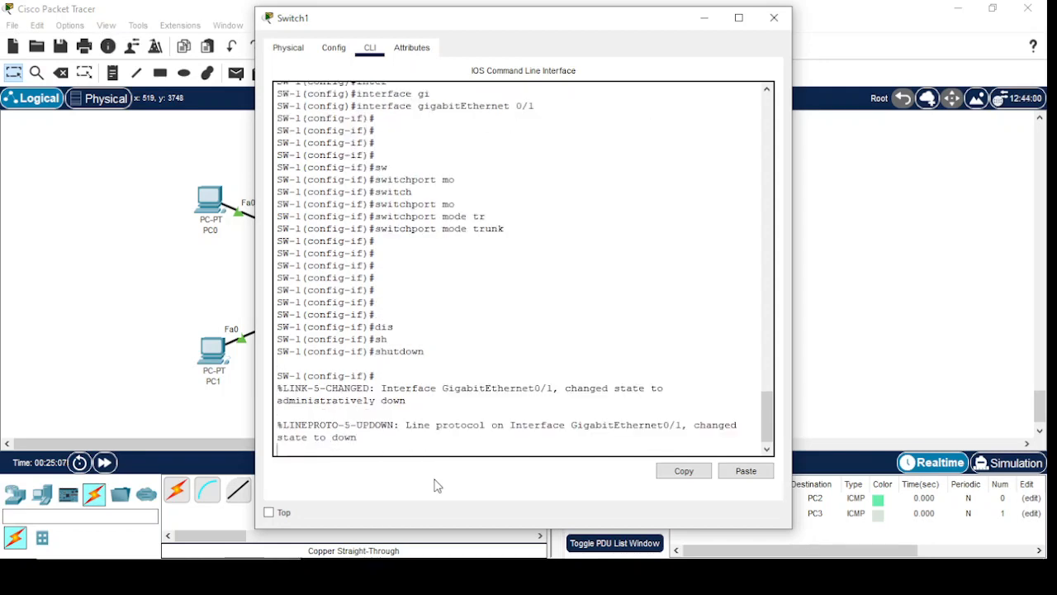
{"action": "key", "text": "Return"}
{"action": "key", "text": "Return"}
{"action": "key", "text": "Return"}
{"action": "left_click", "coordinate": [704, 17]}
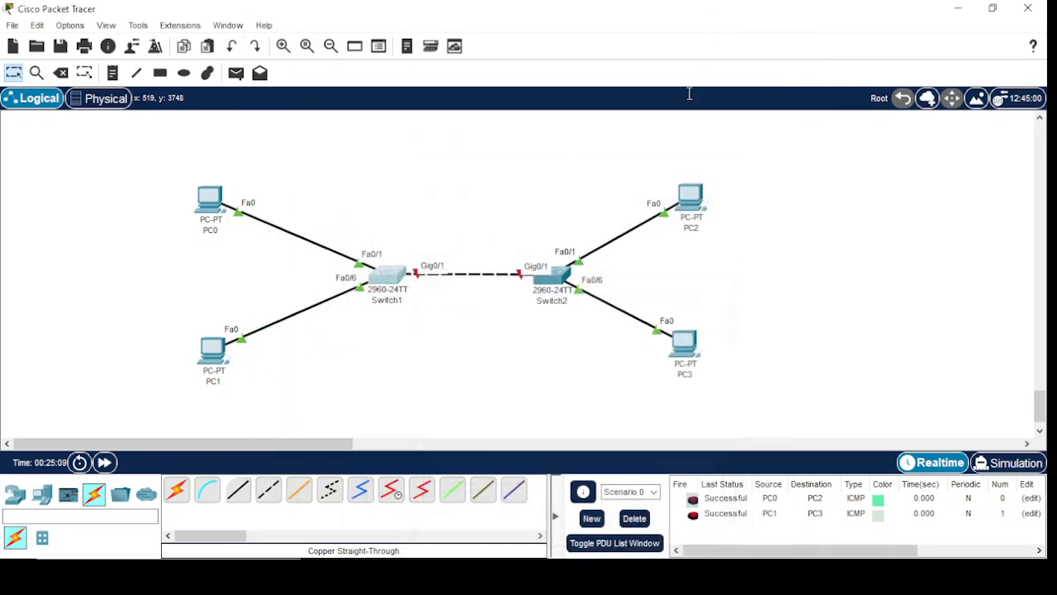
- Open Switch2's command line, run config t, and enter interface configuration for gigabitEthernet 0/1 again
{"action": "left_click", "coordinate": [544, 283]}
{"action": "left_click", "coordinate": [437, 446]}
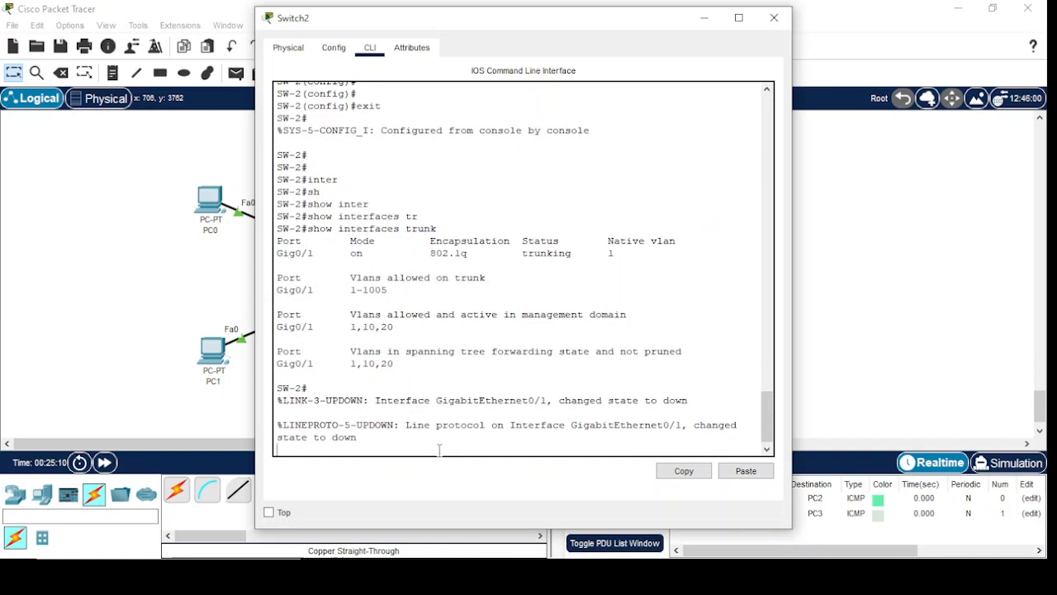
{"action": "key", "text": "Return"}
{"action": "key", "text": "Return"}
{"action": "key", "text": "Return"}
{"action": "key", "text": "Return"}
{"action": "key", "text": "Return"}
{"action": "type", "text": "co"}
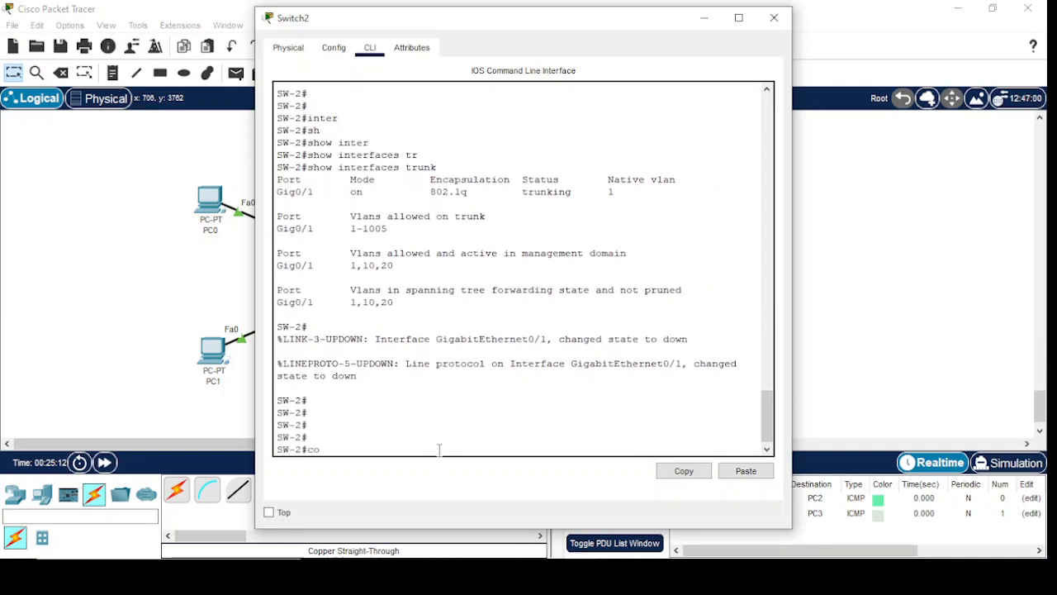
{"action": "type", "text": "nfig t"}
{"action": "key", "text": "Return"}
{"action": "type", "text": "inter"}
{"action": "key", "text": "Tab"}
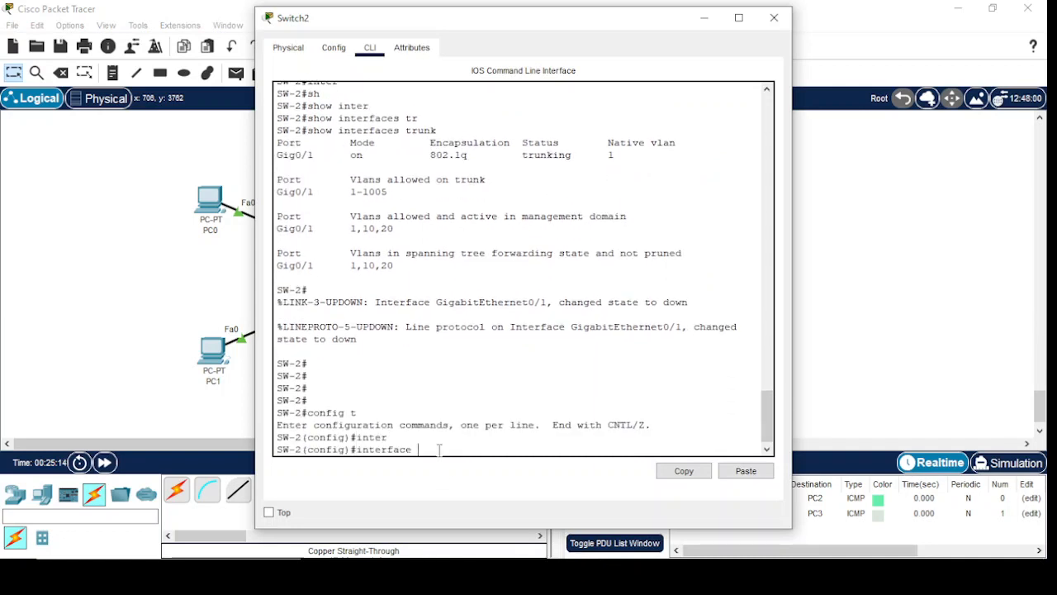
{"action": "type", "text": "gi"}
{"action": "key", "text": "Tab"}
{"action": "type", "text": "0/1"}
{"action": "key", "text": "Return"}
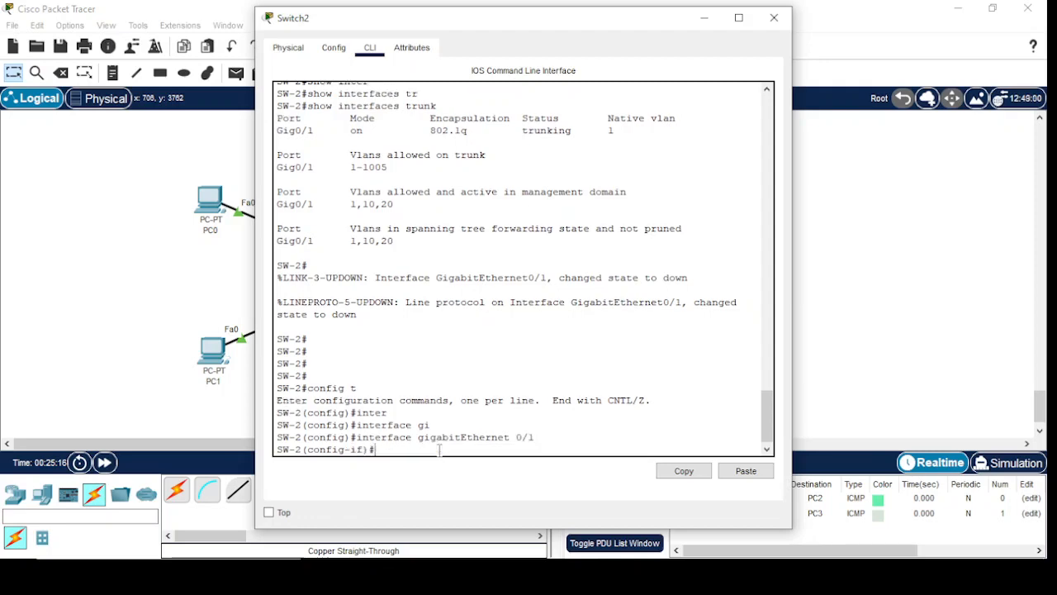
- Shut down GigabitEthernet 0/1 on Switch2 and minimize its window
{"action": "type", "text": "sh"}
{"action": "key", "text": "Tab"}
{"action": "key", "text": "Return"}
{"action": "key", "text": "Return"}
{"action": "key", "text": "Return"}
{"action": "key", "text": "Return"}
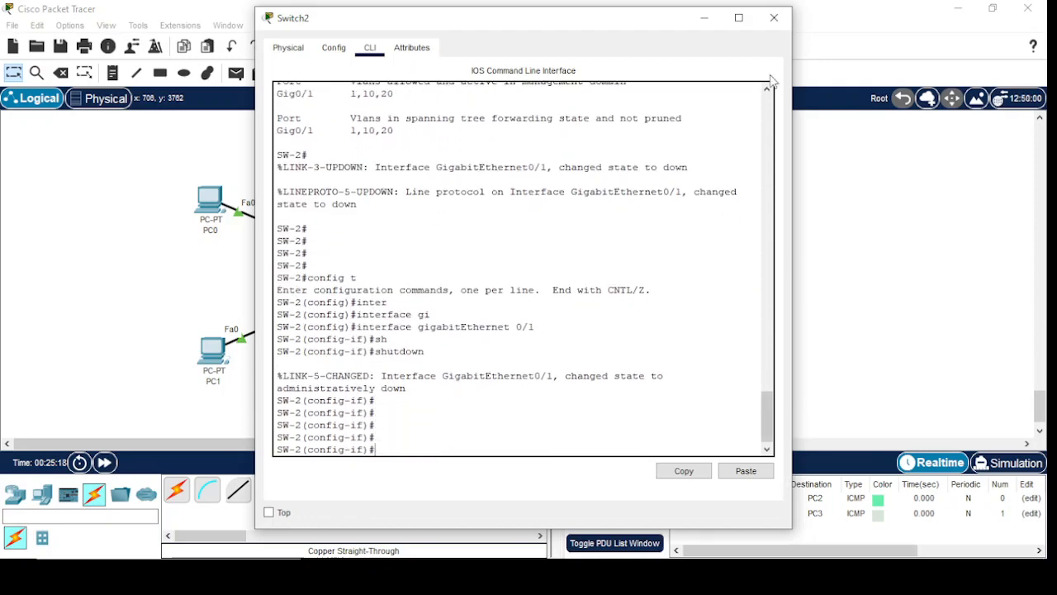
{"action": "left_click", "coordinate": [703, 18]}
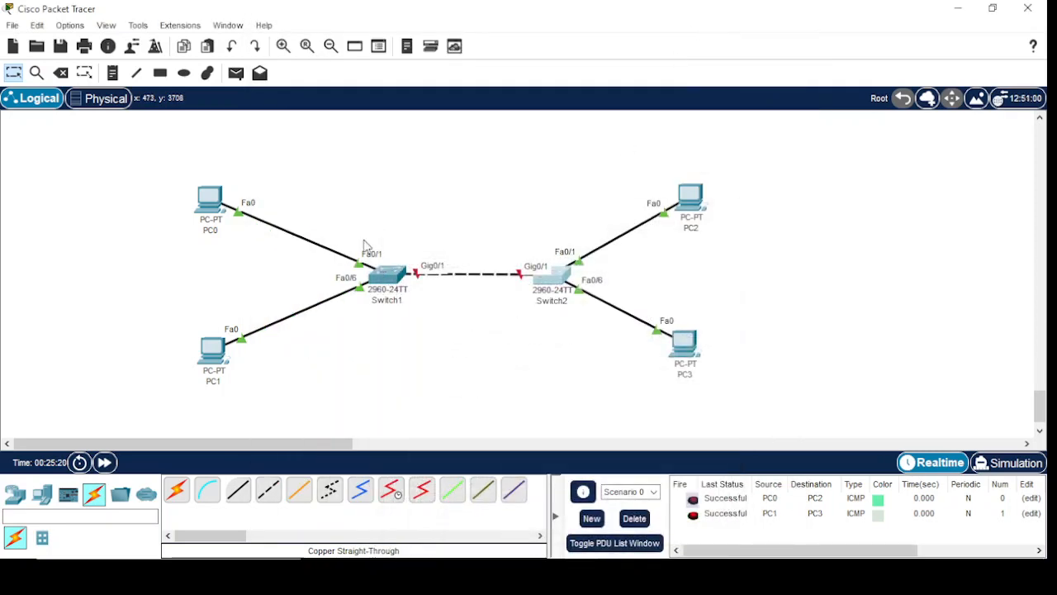
- Connect Switch1 and Switch2 with a second Copper Cross-Over cable between their GigabitEthernet0/2 ports
{"action": "left_click", "coordinate": [269, 490]}
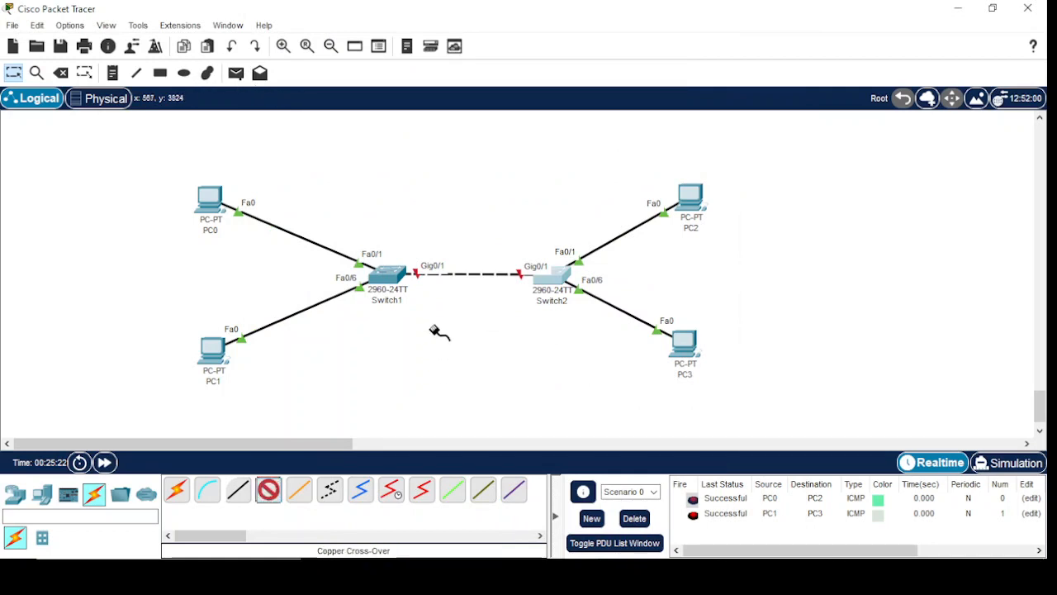
{"action": "left_click", "coordinate": [386, 276]}
{"action": "left_click", "coordinate": [438, 399]}
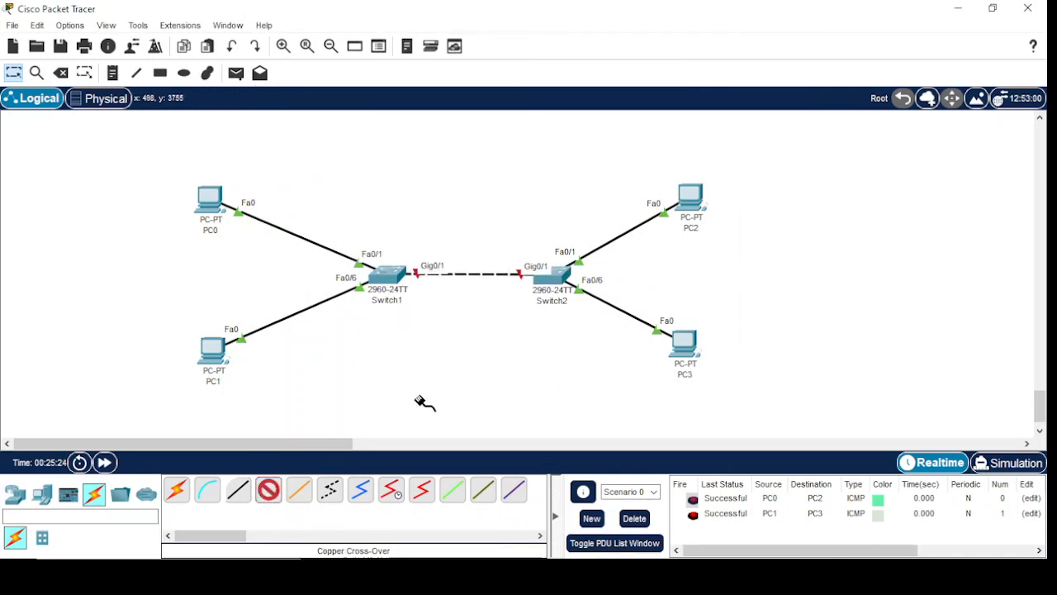
{"action": "left_click", "coordinate": [547, 281]}
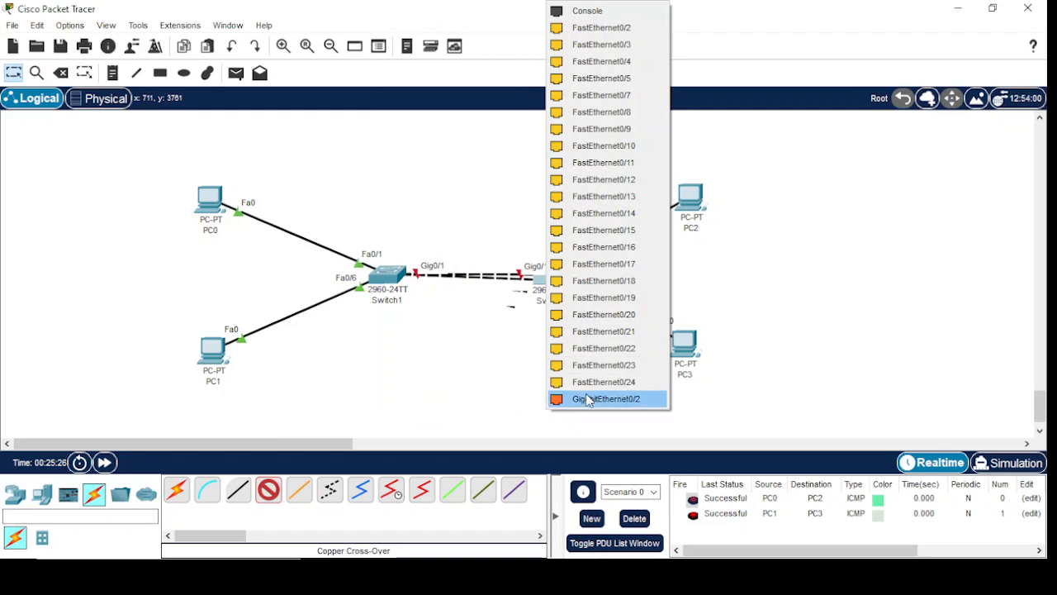
{"action": "left_click", "coordinate": [603, 399]}
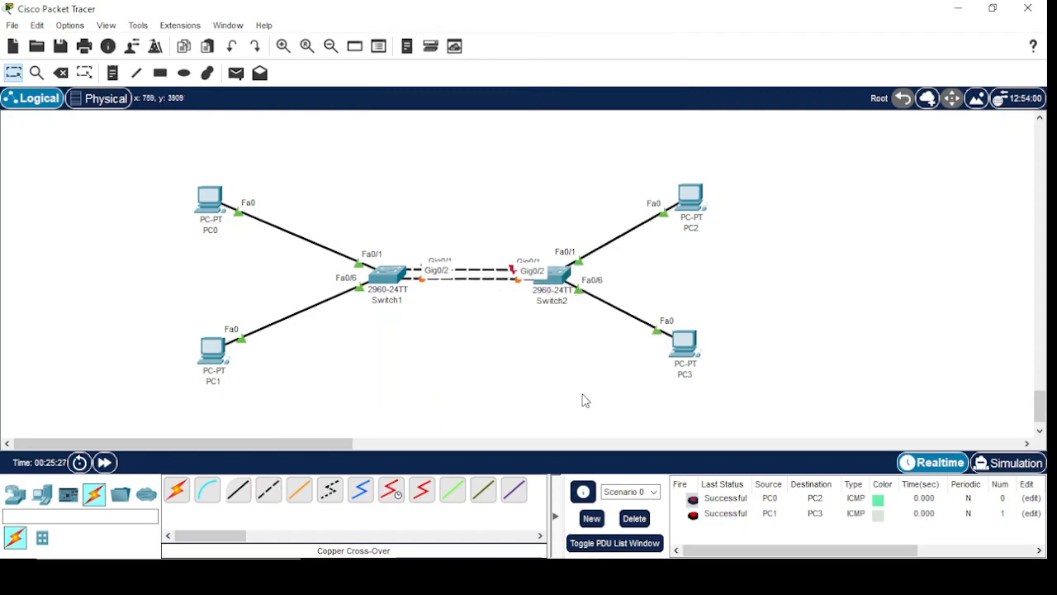
- Open Switch1's command line and exit interface configuration to global configuration mode
{"action": "left_click", "coordinate": [395, 281]}
{"action": "left_click", "coordinate": [356, 446]}
{"action": "key", "text": "Return"}
{"action": "key", "text": "Return"}
{"action": "key", "text": "Return"}
{"action": "key", "text": "Return"}
{"action": "key", "text": "Return"}
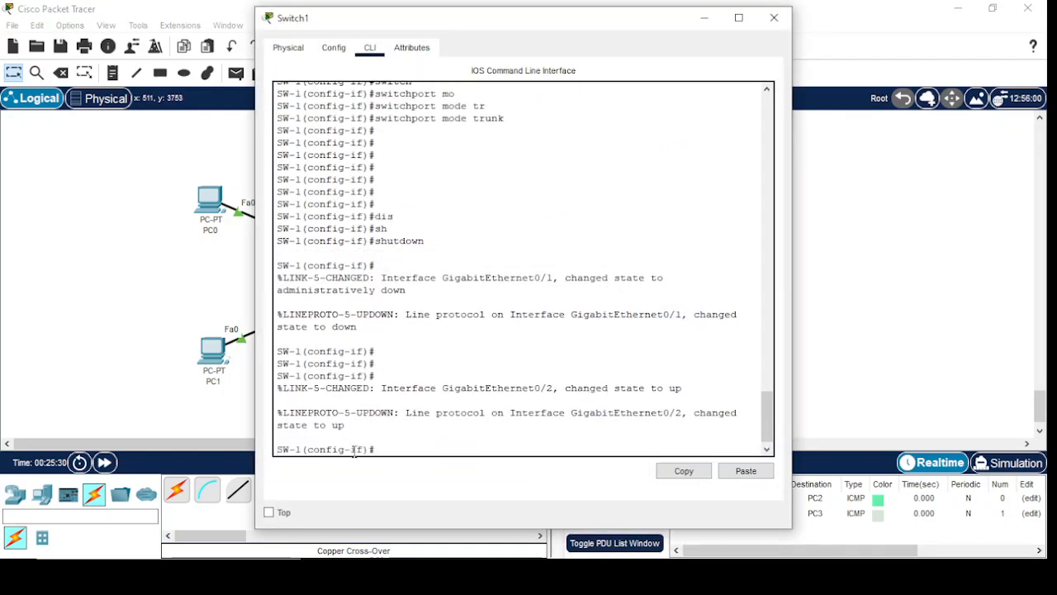
{"action": "type", "text": "exit"}
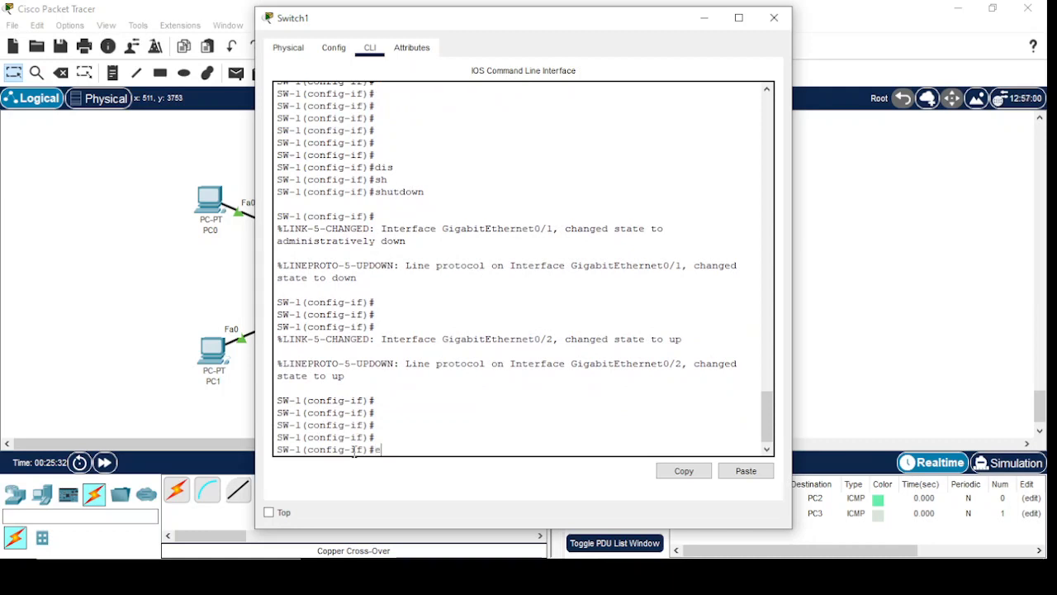
{"action": "key", "text": "Return"}
{"action": "key", "text": "Return"}
- Enter interface configuration for gigabitEthernet 0/2 on Switch1
{"action": "type", "text": "inter"}
{"action": "key", "text": "Tab"}
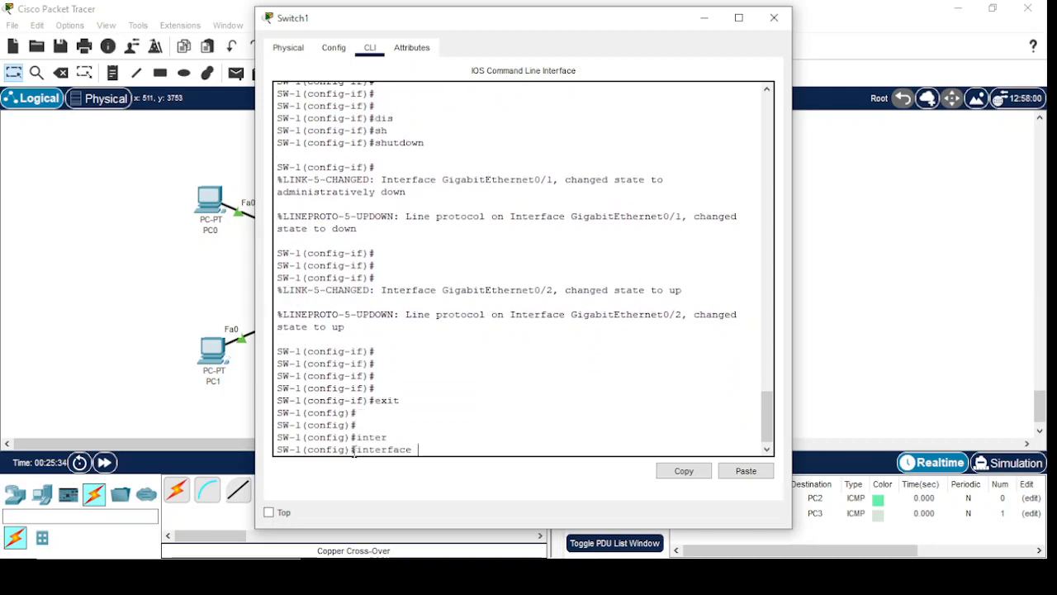
{"action": "type", "text": "gi"}
{"action": "key", "text": "Tab"}
{"action": "type", "text": "0/2"}
{"action": "key", "text": "Return"}
{"action": "key", "text": "Return"}
{"action": "key", "text": "Return"}
{"action": "key", "text": "Return"}
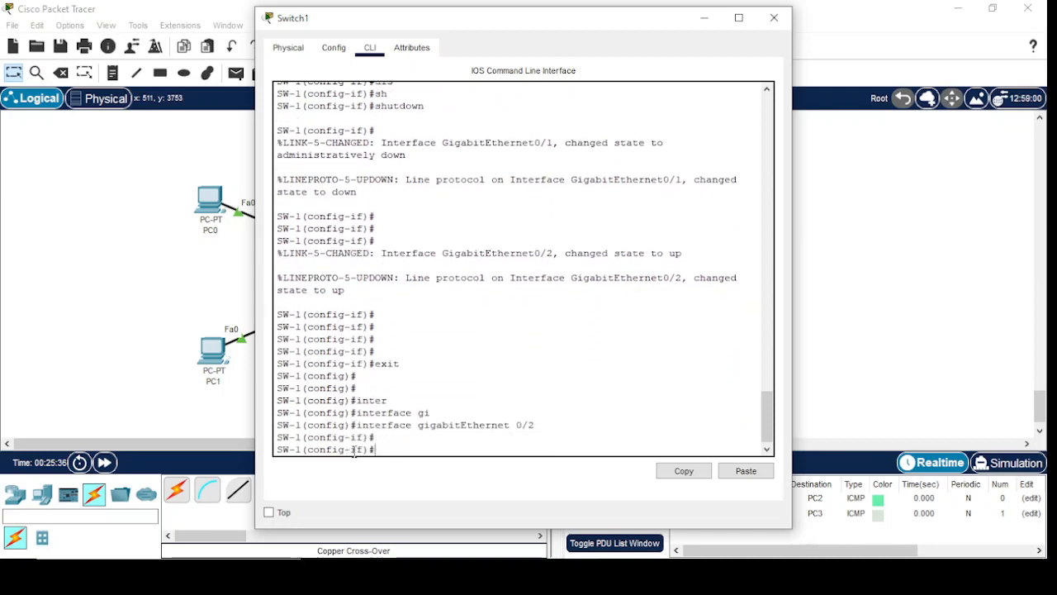
- Shut down GigabitEthernet 0/2 on Switch1 and minimize its window
{"action": "type", "text": "sh"}
{"action": "key", "text": "Tab"}
{"action": "key", "text": "Return"}
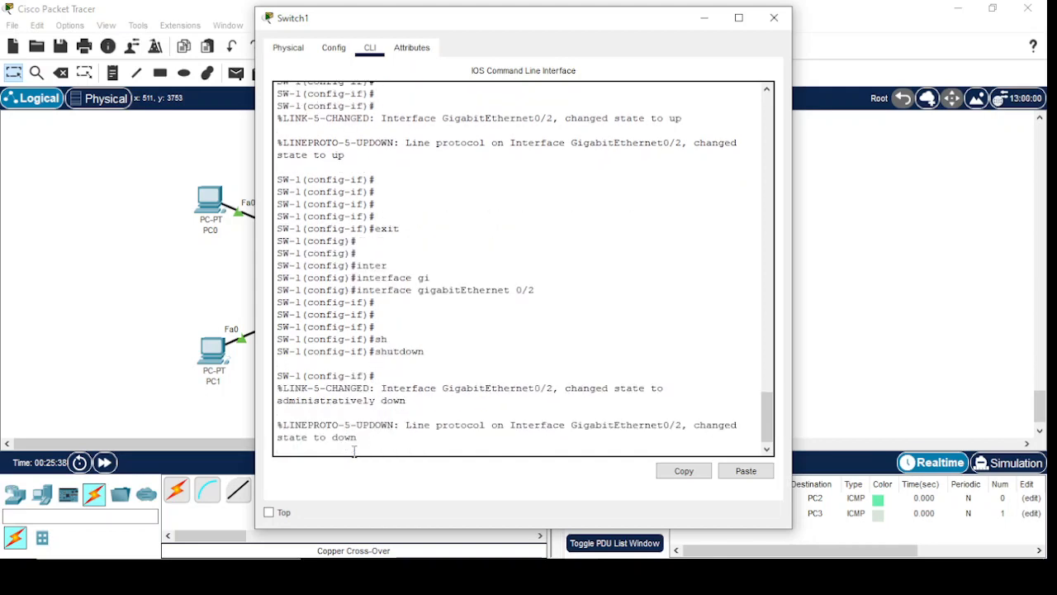
{"action": "left_click", "coordinate": [703, 18]}
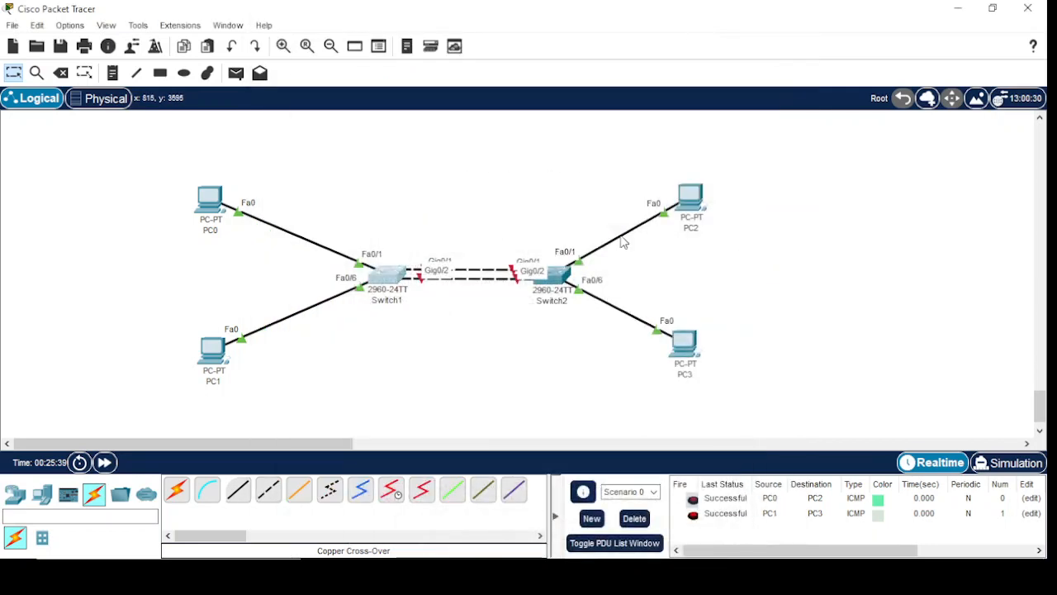
- Open Switch2's command line and exit interface configuration to global configuration mode
{"action": "left_click", "coordinate": [559, 283]}
{"action": "left_click", "coordinate": [439, 449]}
{"action": "key", "text": "Return"}
{"action": "key", "text": "Return"}
{"action": "key", "text": "Return"}
{"action": "key", "text": "Return"}
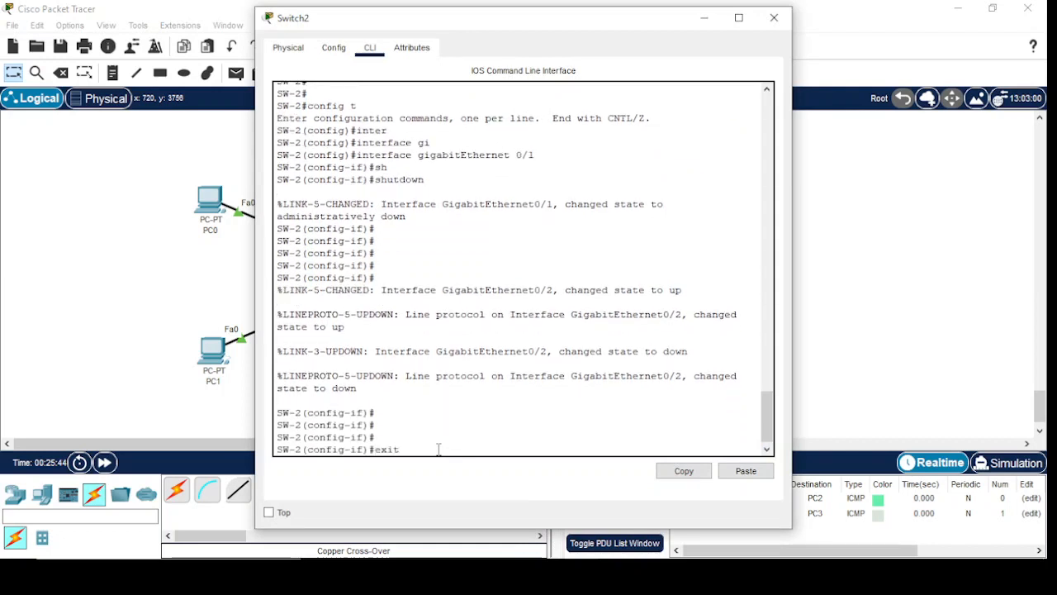
{"action": "type", "text": "exit"}
{"action": "key", "text": "Return"}
{"action": "key", "text": "Return"}
{"action": "key", "text": "Return"}
{"action": "key", "text": "Return"}
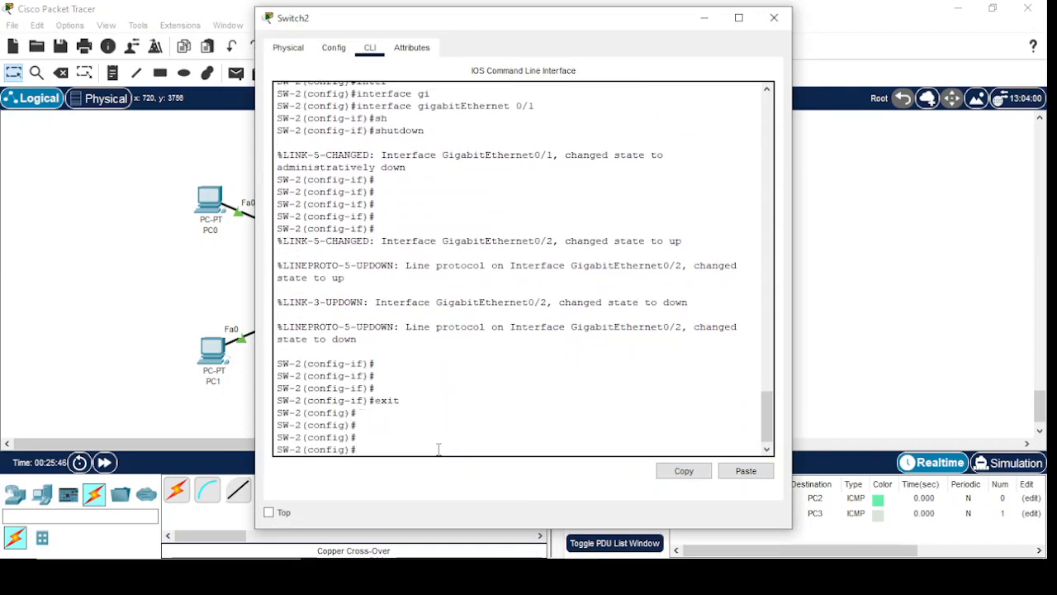
- Enter interface configuration for gigabitEthernet 0/2 on Switch2
{"action": "type", "text": "inter"}
{"action": "key", "text": "Tab"}
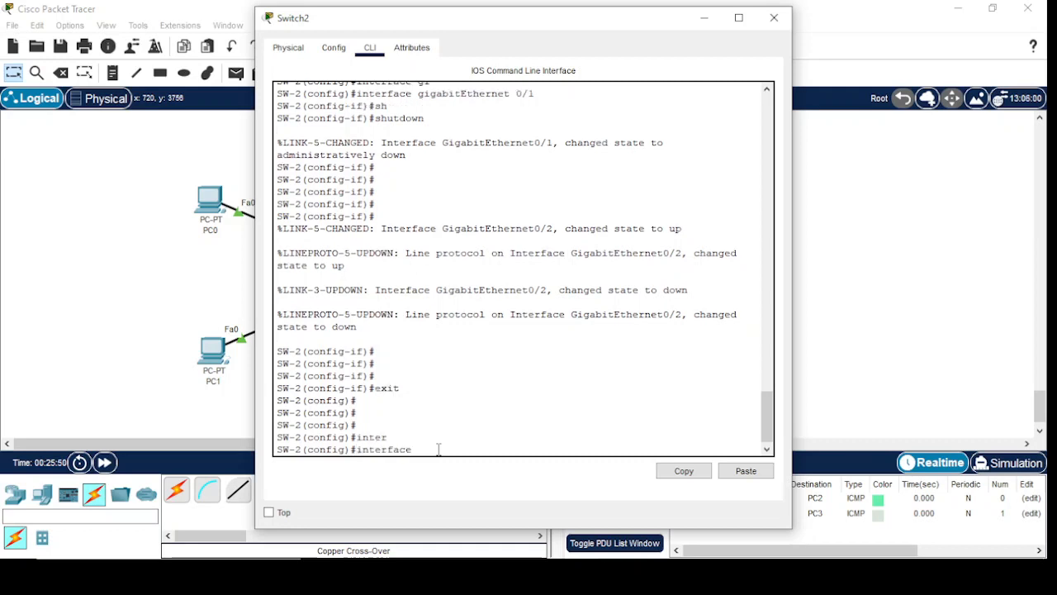
{"action": "type", "text": "gi"}
{"action": "key", "text": "Tab"}
{"action": "type", "text": "0/2"}
{"action": "key", "text": "Return"}
{"action": "key", "text": "Return"}
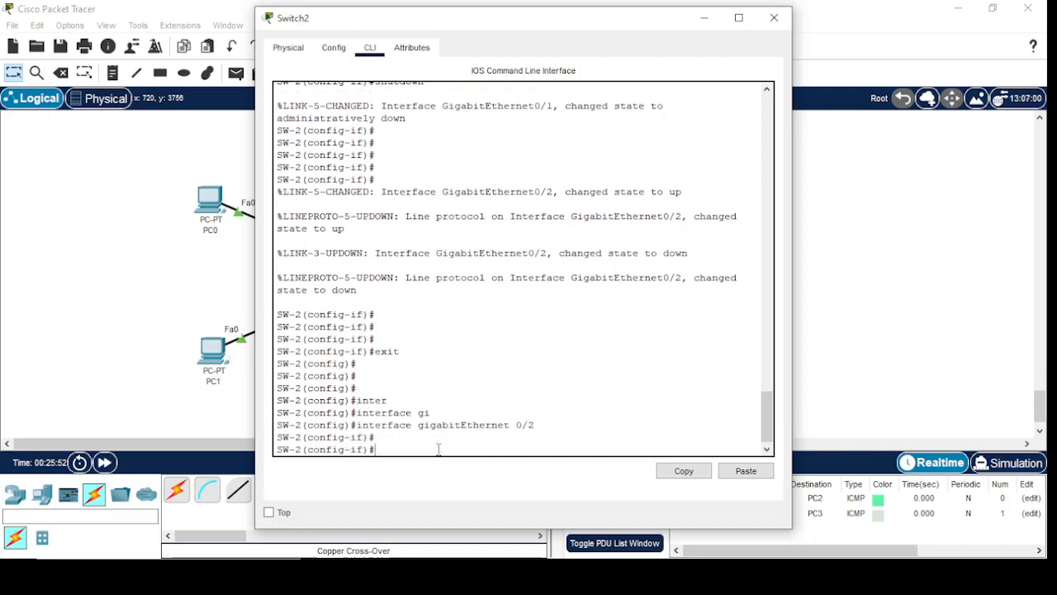
- Shut down GigabitEthernet 0/2 on Switch2 and minimize its window
{"action": "type", "text": "sh"}
{"action": "key", "text": "Tab"}
{"action": "key", "text": "Return"}
{"action": "key", "text": "Return"}
{"action": "key", "text": "Return"}
{"action": "key", "text": "Return"}
{"action": "key", "text": "Return"}
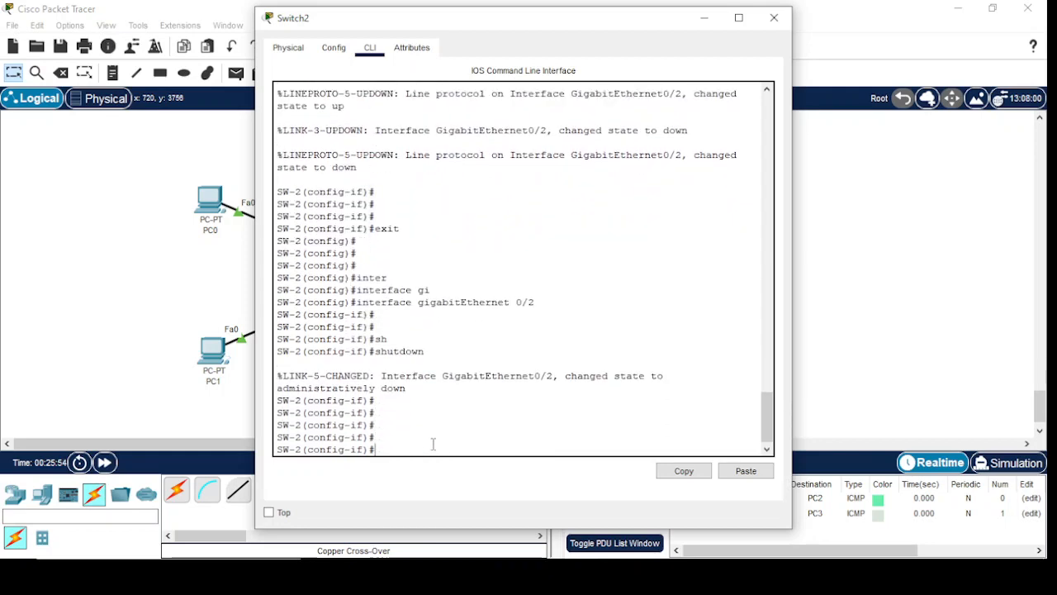
{"action": "left_click", "coordinate": [702, 16]}
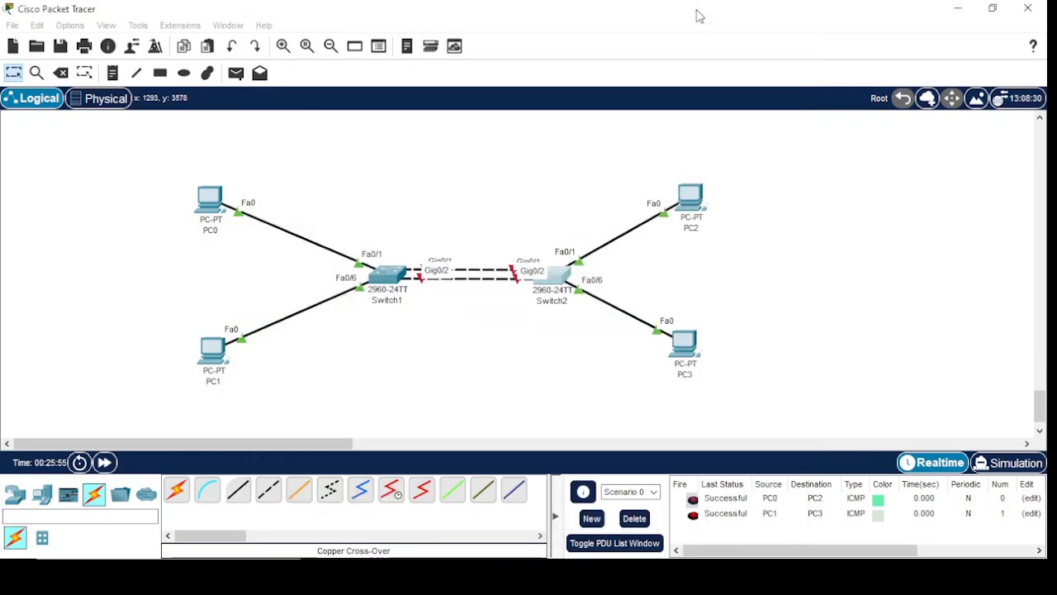
- Reopen Switch1's command line and exit the GigabitEthernet 0/2 configuration to global configuration mode
{"action": "left_click", "coordinate": [387, 285]}
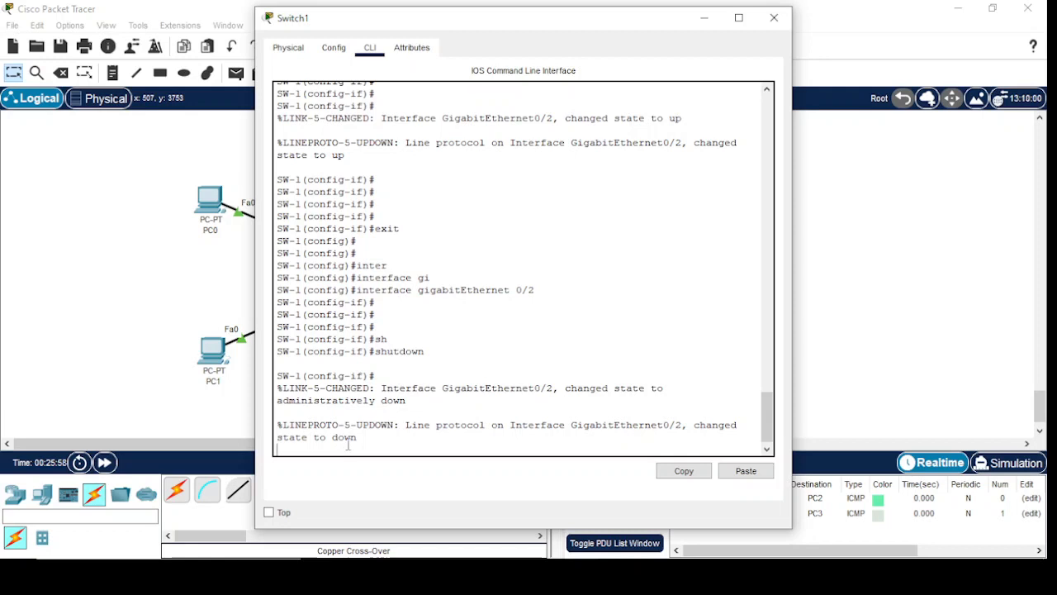
{"action": "key", "text": "Return"}
{"action": "key", "text": "Return"}
{"action": "key", "text": "Return"}
{"action": "key", "text": "Return"}
{"action": "key", "text": "Return"}
{"action": "key", "text": "Return"}
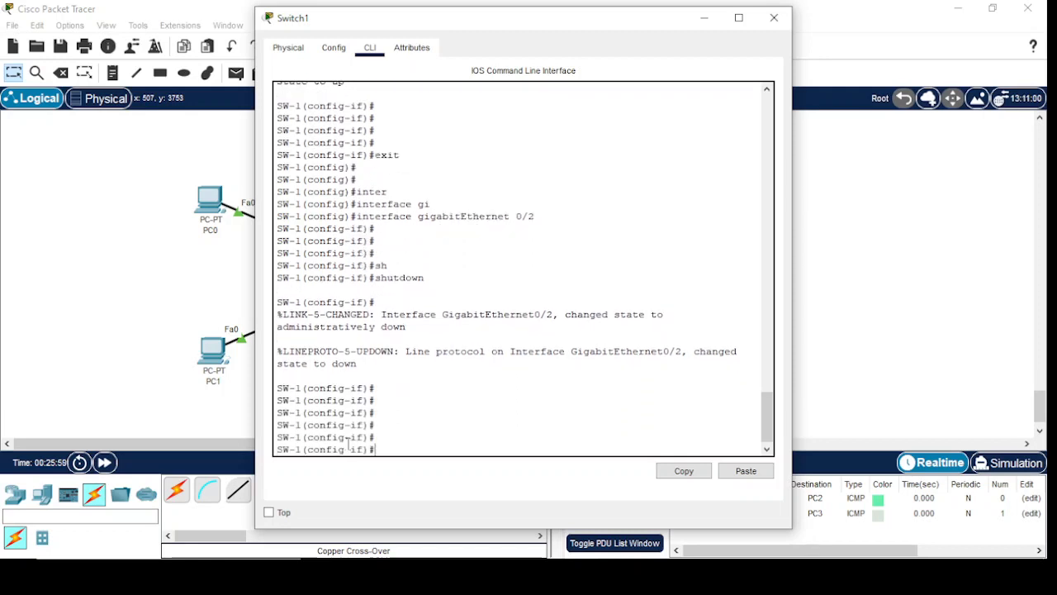
{"action": "type", "text": "exit"}
{"action": "key", "text": "Return"}
{"action": "key", "text": "Return"}
{"action": "key", "text": "Return"}
{"action": "key", "text": "Return"}
{"action": "key", "text": "Return"}
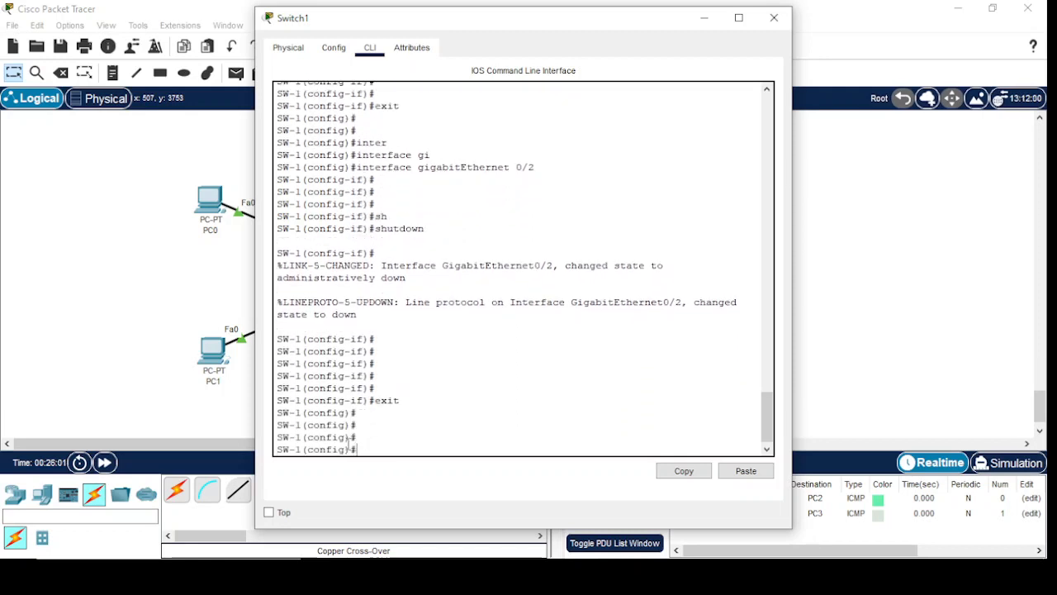
{"action": "type", "text": "inter"}
{"action": "key", "text": "Tab"}
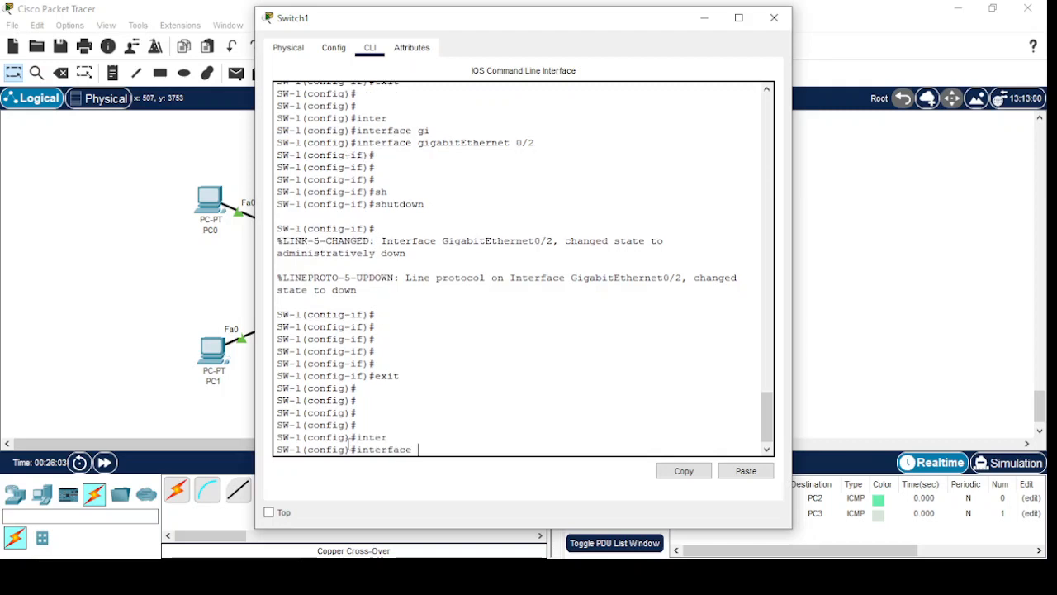
{"action": "key", "text": "BackSpace"}
{"action": "key", "text": "BackSpace"}
{"action": "key", "text": "BackSpace"}
{"action": "key", "text": "BackSpace"}
{"action": "key", "text": "BackSpace"}
{"action": "key", "text": "BackSpace"}
{"action": "key", "text": "BackSpace"}
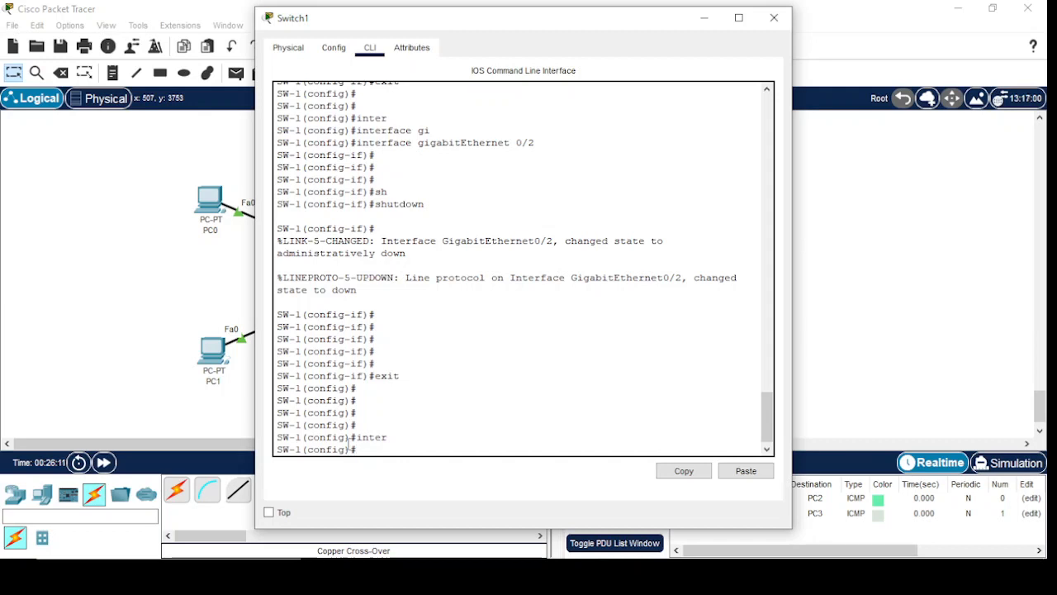
- Begin an interface range command in Switch1's global configuration mode
{"action": "type", "text": "inter"}
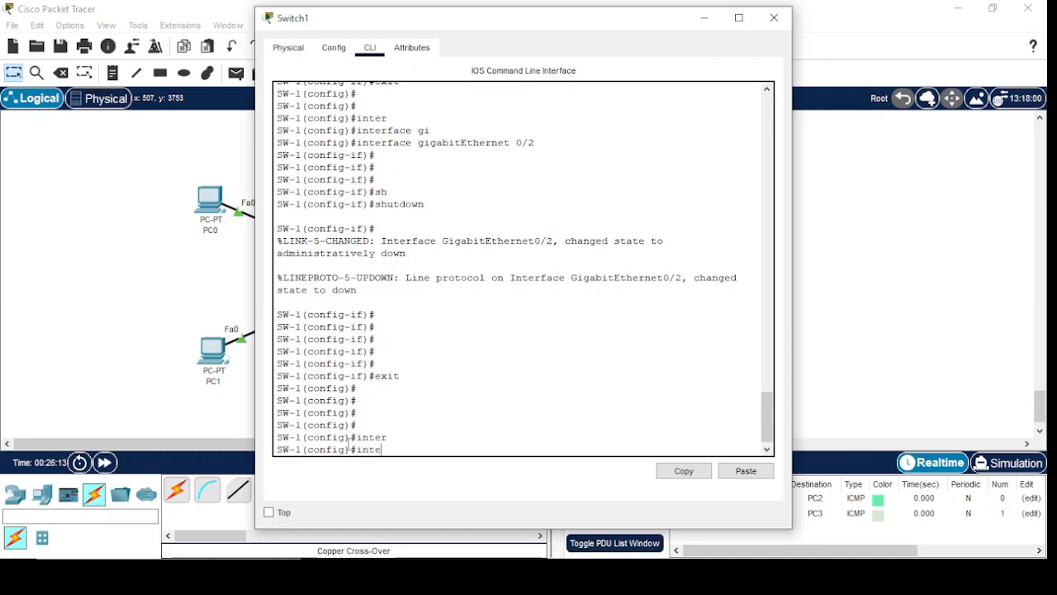
{"action": "key", "text": "Tab"}
{"action": "type", "text": "r"}
{"action": "key", "text": "Tab"}
{"action": "type", "text": "f"}
{"action": "key", "text": "Tab"}
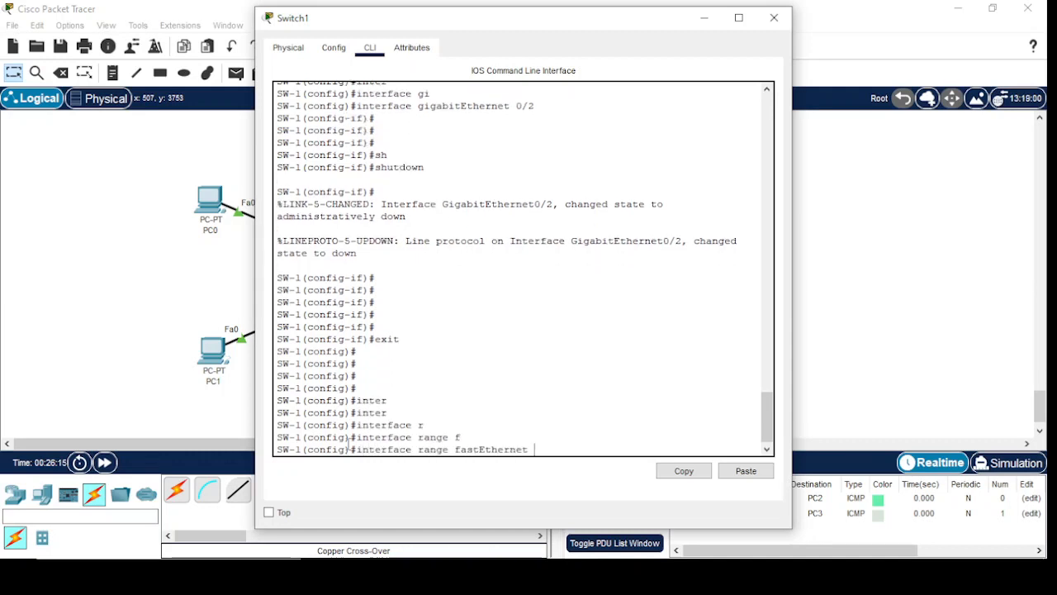
{"action": "type", "text": "0/"}
{"action": "key", "text": "BackSpace"}
{"action": "key", "text": "BackSpace"}
{"action": "key", "text": "BackSpace"}
{"action": "key", "text": "BackSpace"}
{"action": "key", "text": "BackSpace"}
{"action": "key", "text": "BackSpace"}
{"action": "key", "text": "BackSpace"}
{"action": "key", "text": "BackSpace"}
{"action": "key", "text": "BackSpace"}
{"action": "key", "text": "BackSpace"}
{"action": "key", "text": "BackSpace"}
{"action": "key", "text": "BackSpace"}
{"action": "key", "text": "BackSpace"}
{"action": "key", "text": "BackSpace"}
{"action": "key", "text": "BackSpace"}
- Complete the interface range command with gigabitEthernet 0/1-2 and enter range configuration on Switch1
{"action": "type", "text": "gi"}
{"action": "key", "text": "Tab"}
{"action": "type", "text": "0/"}
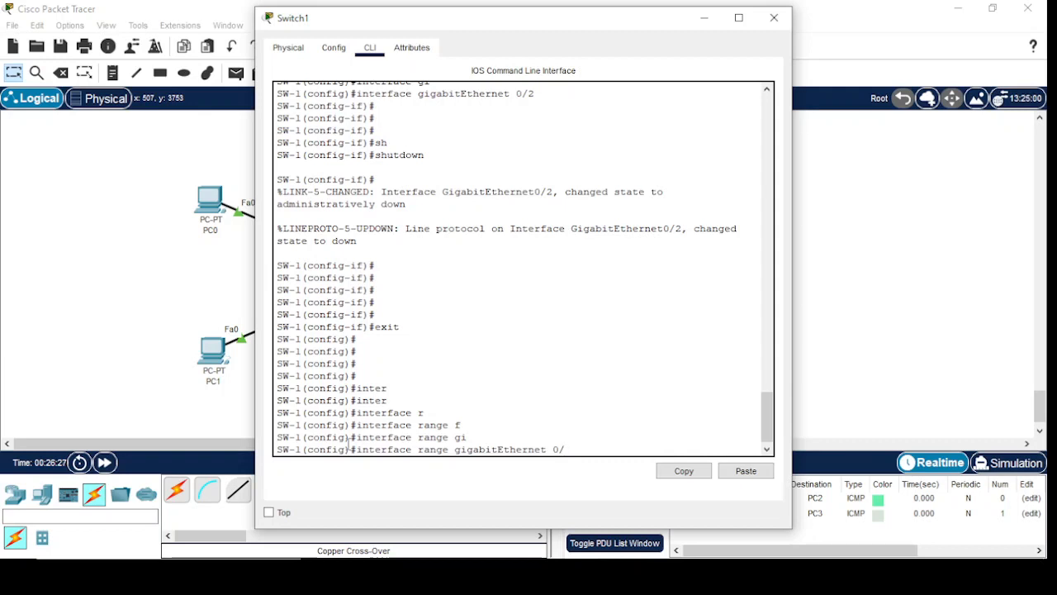
{"action": "type", "text": "1-2"}
{"action": "key", "text": "Return"}
{"action": "key", "text": "Return"}
{"action": "key", "text": "Return"}
{"action": "key", "text": "Return"}
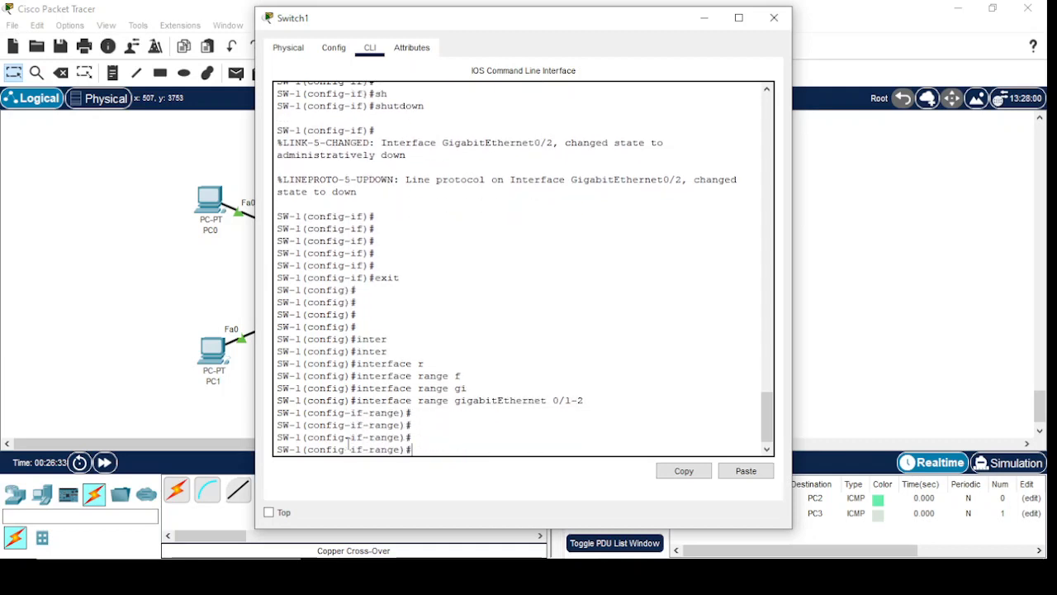
- Begin a channel-group command for group 1 and request help on the available group numbers and modes
{"action": "type", "text": "chan"}
{"action": "type", "text": "nel0"}
{"action": "type", "text": "-"}
{"action": "type", "text": "g"}
{"action": "key", "text": "Tab"}
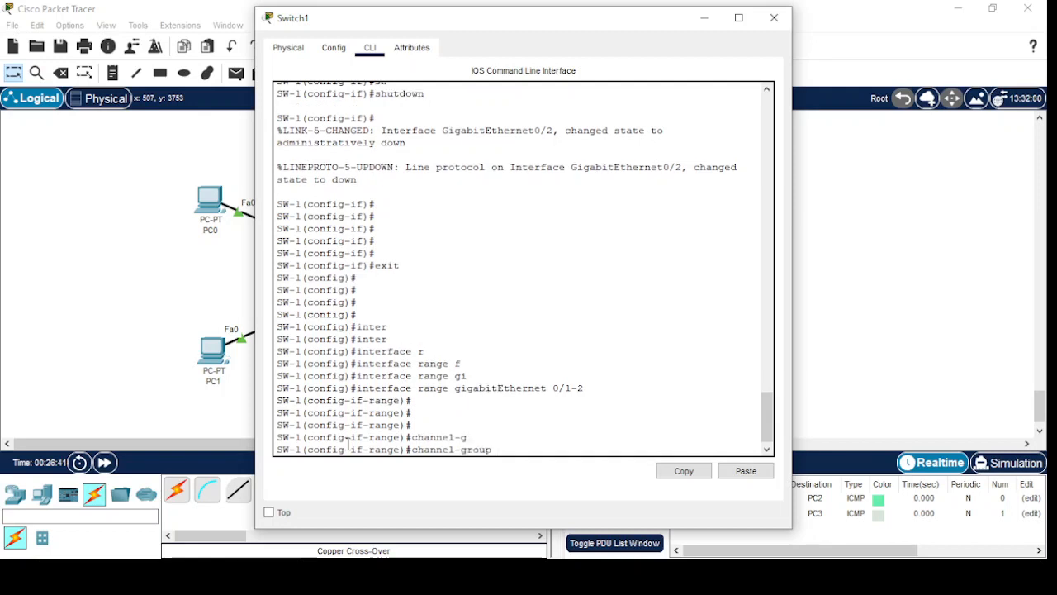
{"action": "type", "text": "?"}
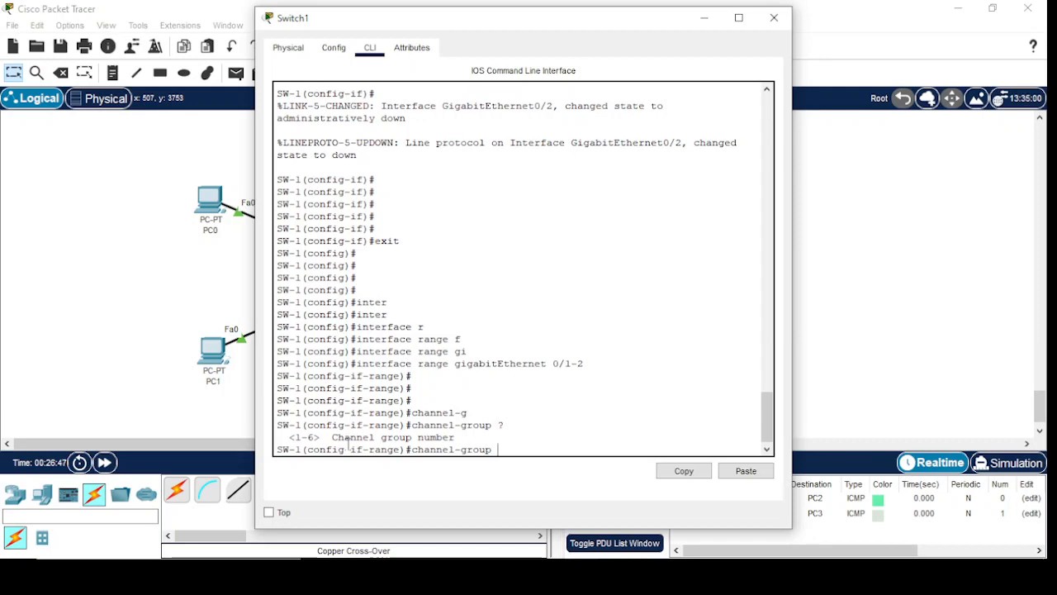
{"action": "type", "text": "1 ?"}
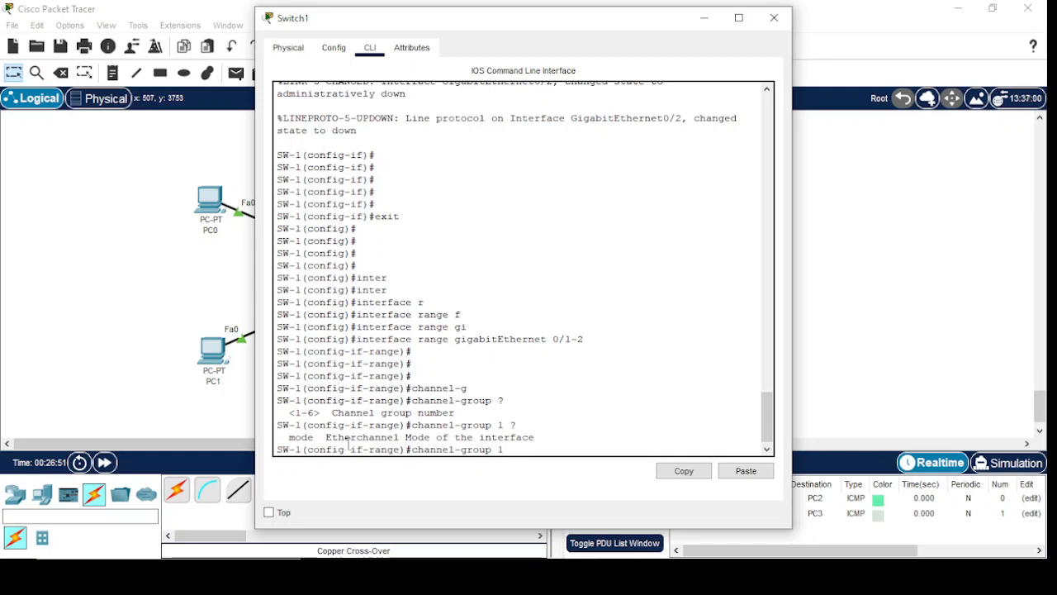
{"action": "type", "text": "mo"}
{"action": "key", "text": "Tab"}
{"action": "type", "text": "?"}
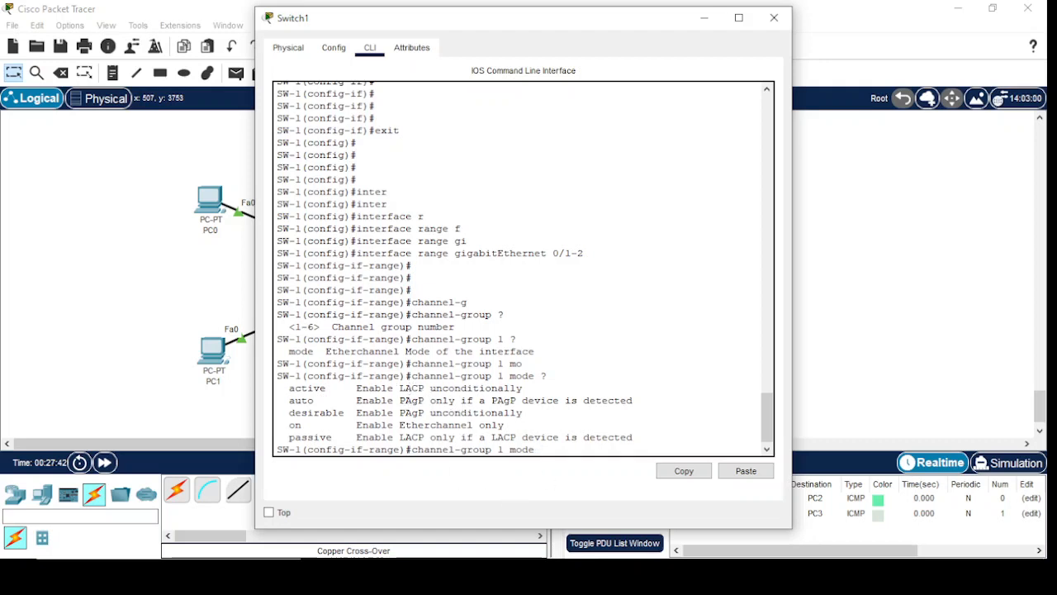
- Assign Switch1's gigabitEthernet 0/1-2 range to channel group 1 in active mode
{"action": "type", "text": "ac"}
{"action": "key", "text": "Tab"}
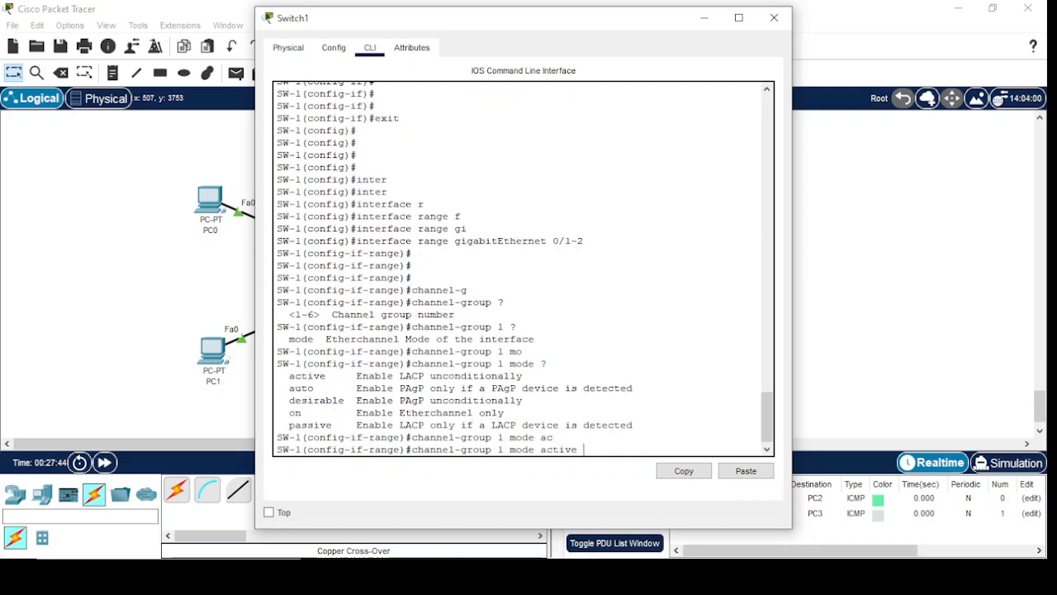
{"action": "type", "text": "?"}
{"action": "key", "text": "Return"}
{"action": "key", "text": "Return"}
{"action": "key", "text": "Return"}
{"action": "key", "text": "Return"}
{"action": "key", "text": "Return"}
{"action": "key", "text": "Return"}
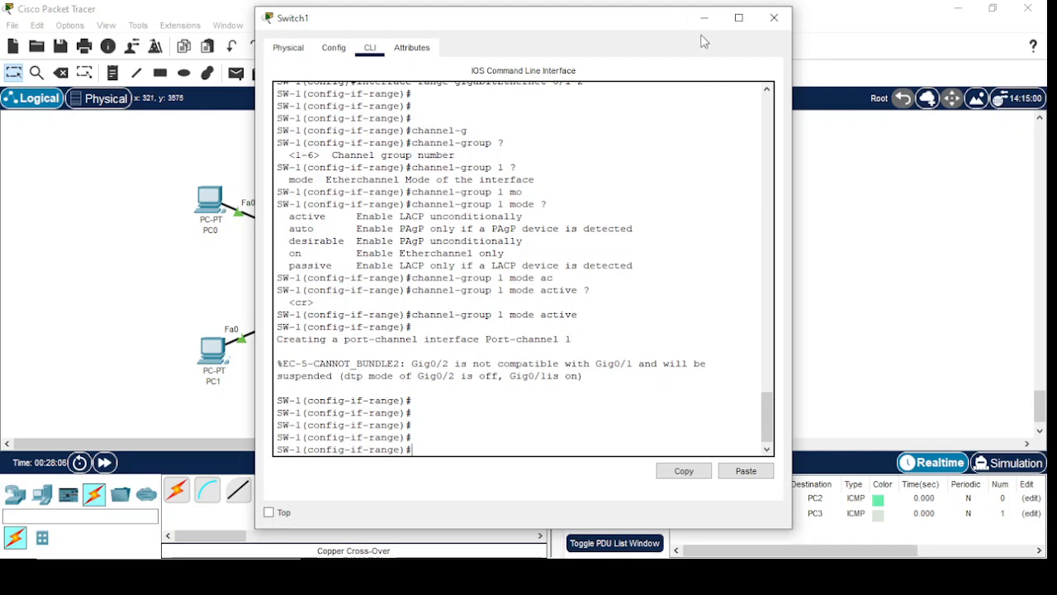
- Move Switch1's window aside to view the topology, bring it back, and exit range configuration to global configuration mode
{"action": "left_click_drag", "start_coordinate": [609, 22], "coordinate": [547, 435]}
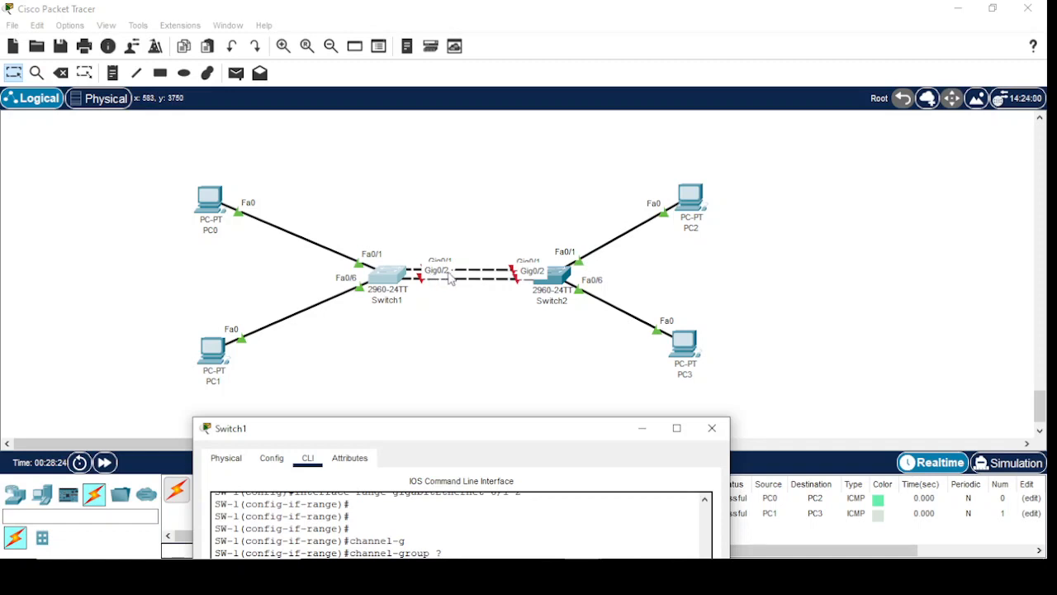
{"action": "left_click_drag", "start_coordinate": [395, 436], "coordinate": [426, 52]}
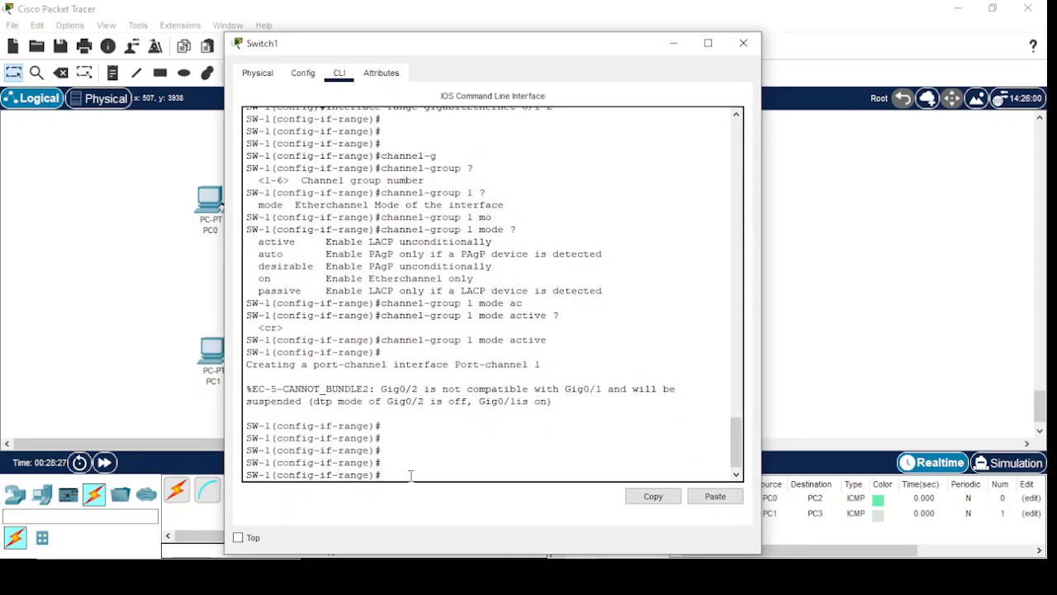
{"action": "type", "text": "exit"}
{"action": "key", "text": "Return"}
{"action": "key", "text": "Return"}
{"action": "key", "text": "Return"}
{"action": "key", "text": "Return"}
{"action": "key", "text": "Return"}
{"action": "key", "text": "Return"}
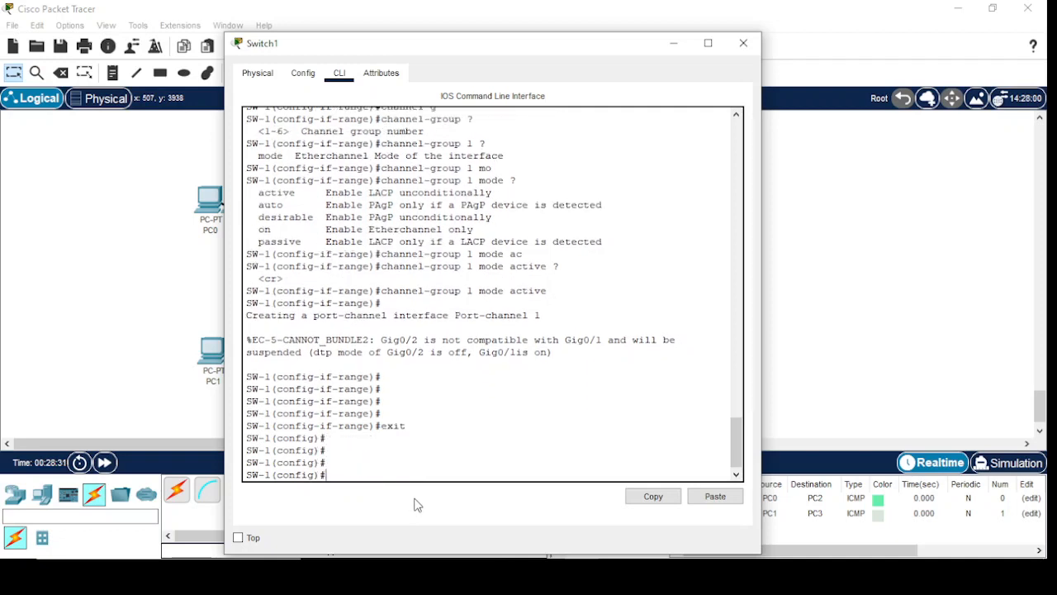
- Enter interface configuration for gigabitEthernet 0/2 on Switch1 again
{"action": "type", "text": "inter"}
{"action": "key", "text": "Tab"}
{"action": "type", "text": "gi"}
{"action": "key", "text": "Tab"}
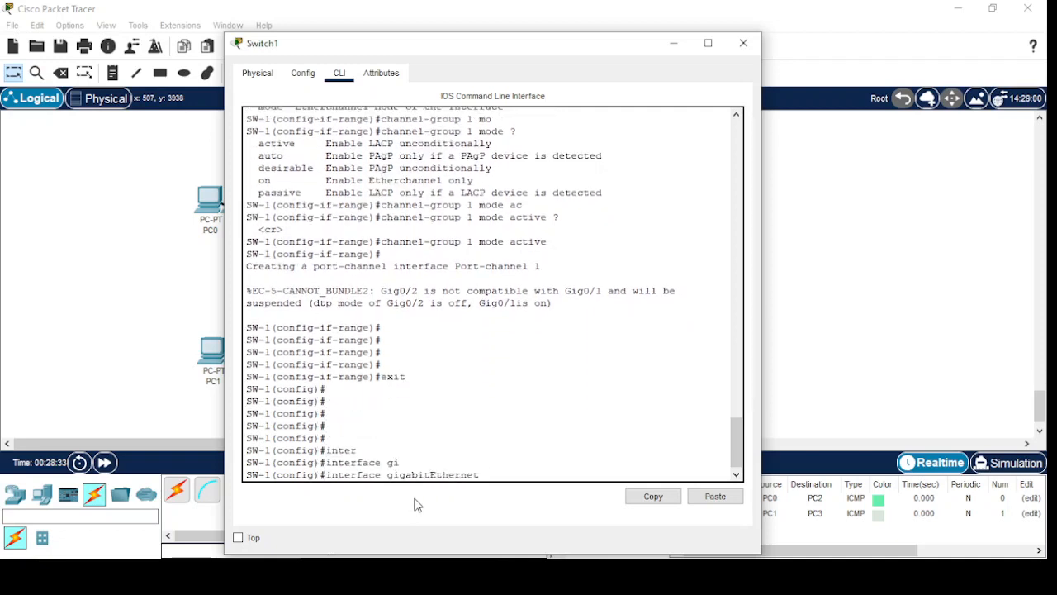
{"action": "type", "text": "0/2"}
{"action": "key", "text": "Return"}
{"action": "key", "text": "Return"}
{"action": "key", "text": "Return"}
{"action": "key", "text": "Return"}
- Set the switchport mode of Switch1's GigabitEthernet 0/2 to dynamic desirable
{"action": "type", "text": "sw"}
{"action": "key", "text": "Tab"}
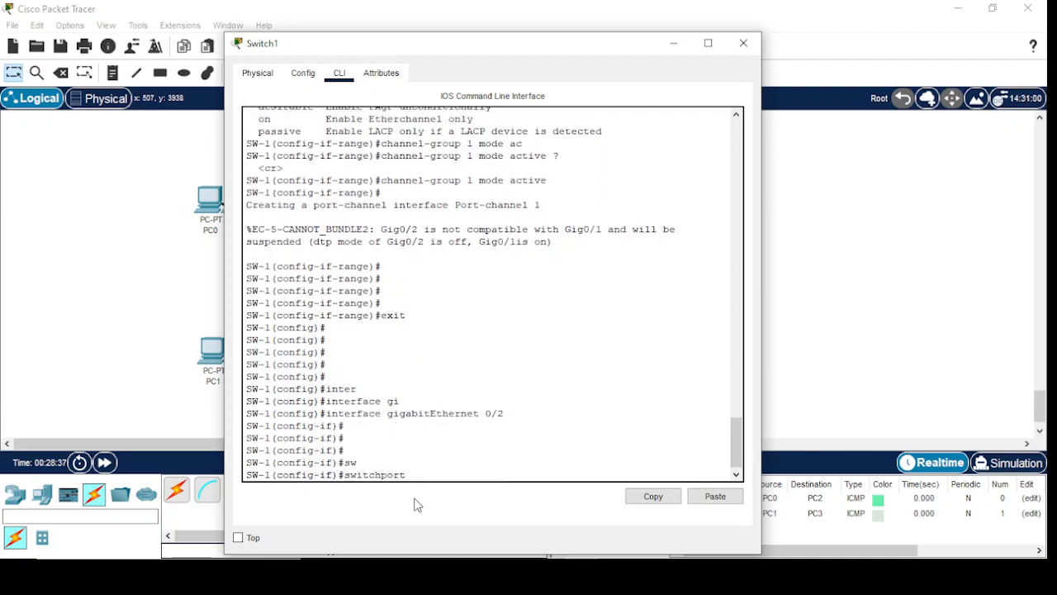
{"action": "type", "text": "mo"}
{"action": "key", "text": "Tab"}
{"action": "type", "text": "d"}
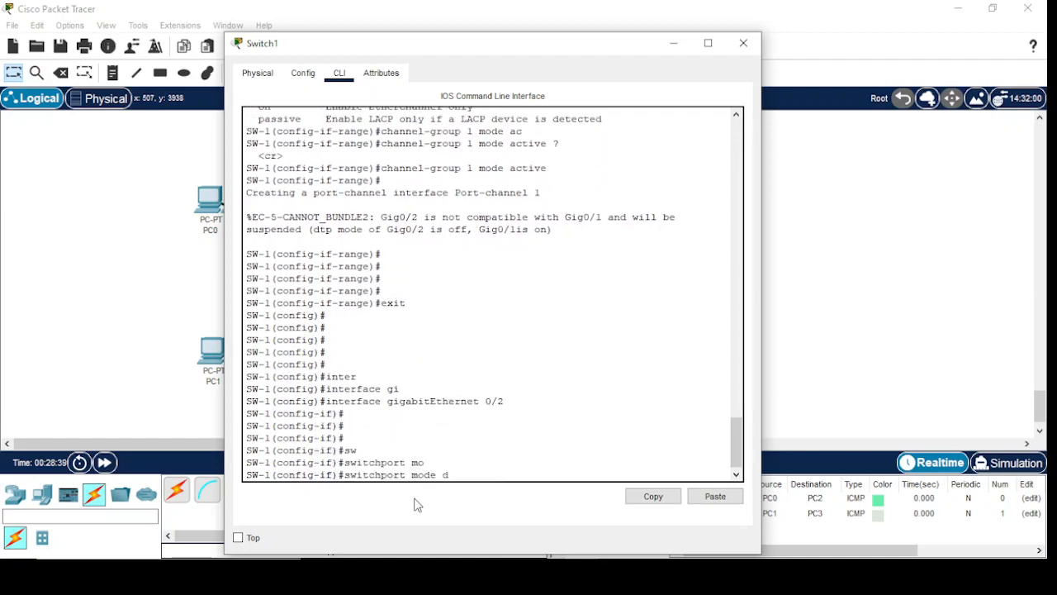
{"action": "key", "text": "Tab"}
{"action": "type", "text": "de"}
{"action": "key", "text": "Tab"}
{"action": "key", "text": "Return"}
{"action": "key", "text": "Return"}
{"action": "key", "text": "Return"}
{"action": "key", "text": "Return"}
{"action": "key", "text": "Return"}
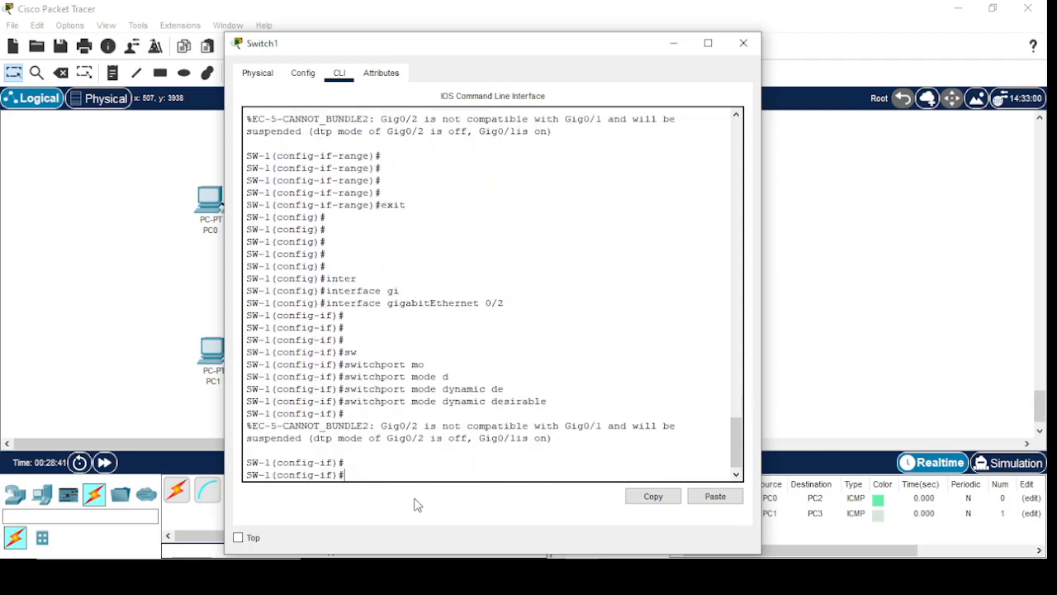
- Exit the GigabitEthernet 0/2 interface configuration to Switch1's global configuration mode
{"action": "type", "text": "exit"}
{"action": "key", "text": "Return"}
{"action": "key", "text": "Return"}
{"action": "key", "text": "Return"}
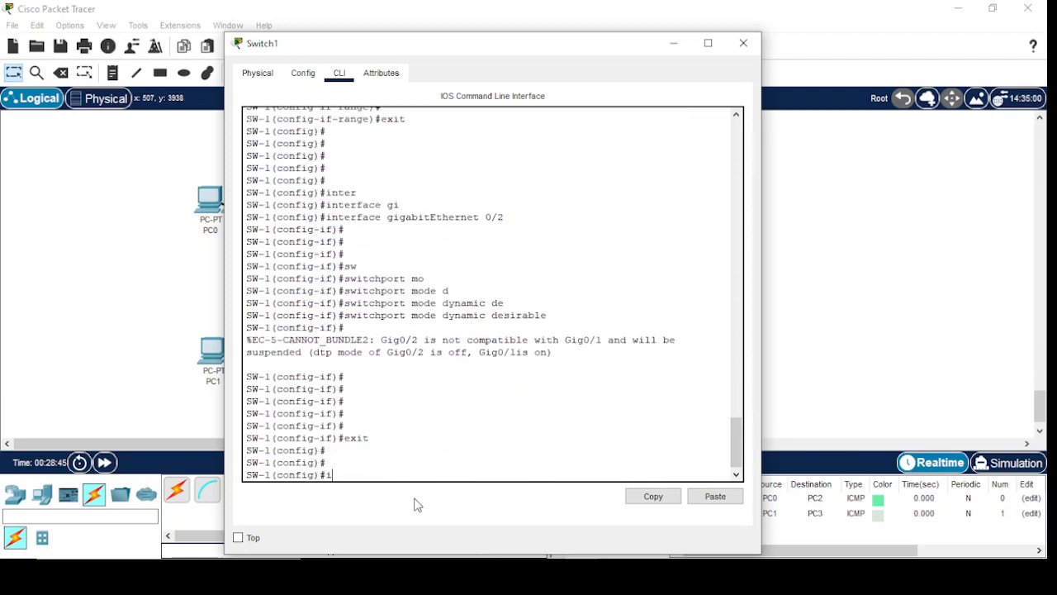
- Enter range configuration for interfaces gigabitEthernet 0/1-2 on Switch1
{"action": "type", "text": "inter"}
{"action": "key", "text": "Tab"}
{"action": "type", "text": "r"}
{"action": "key", "text": "Tab"}
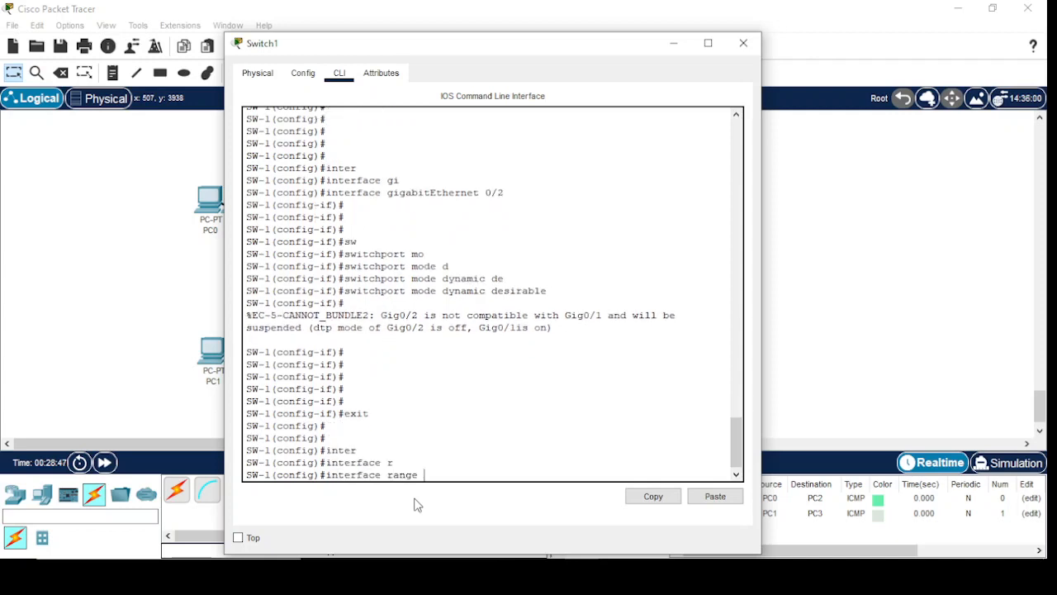
{"action": "type", "text": "gi"}
{"action": "key", "text": "Tab"}
{"action": "type", "text": "0/1-2"}
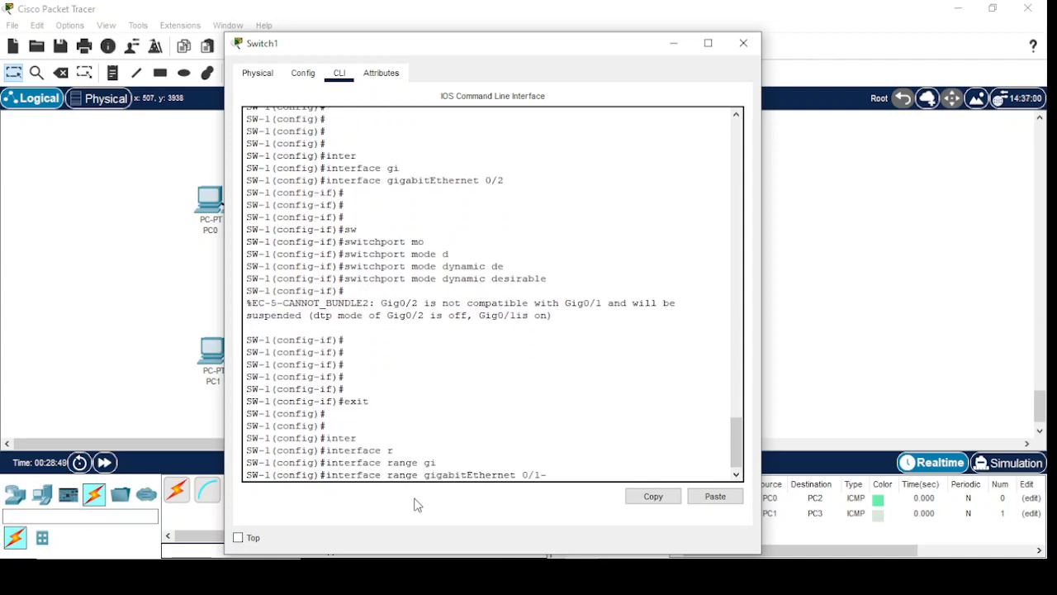
{"action": "key", "text": "Return"}
{"action": "key", "text": "Return"}
{"action": "key", "text": "Return"}
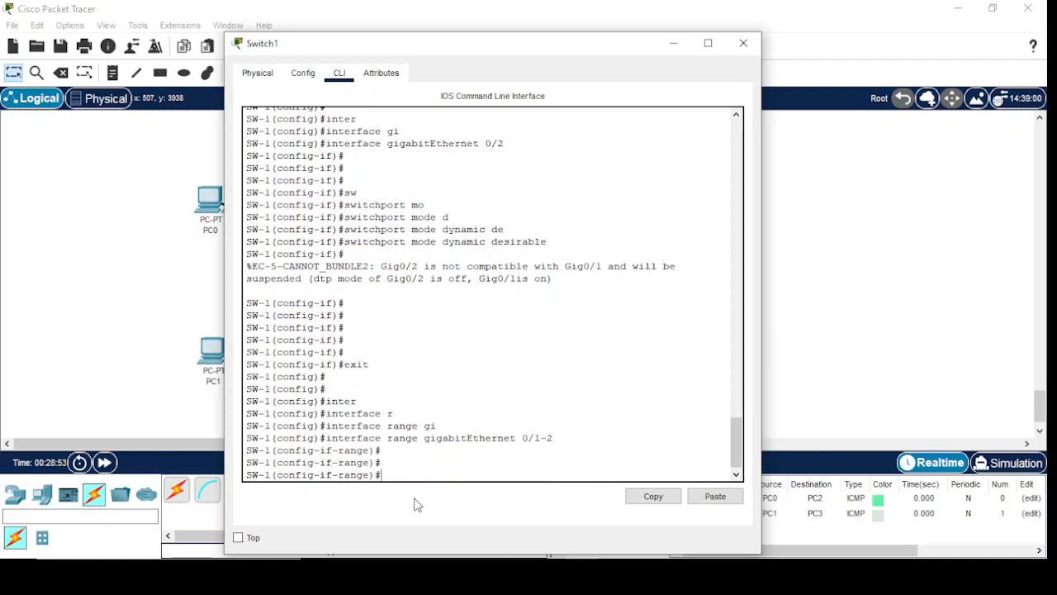
- Compose a channel-group 1 command for the Gig0/1-2 range and list its available mode options
{"action": "type", "text": "channel"}
{"action": "type", "text": "-"}
{"action": "type", "text": "g"}
{"action": "key", "text": "Tab"}
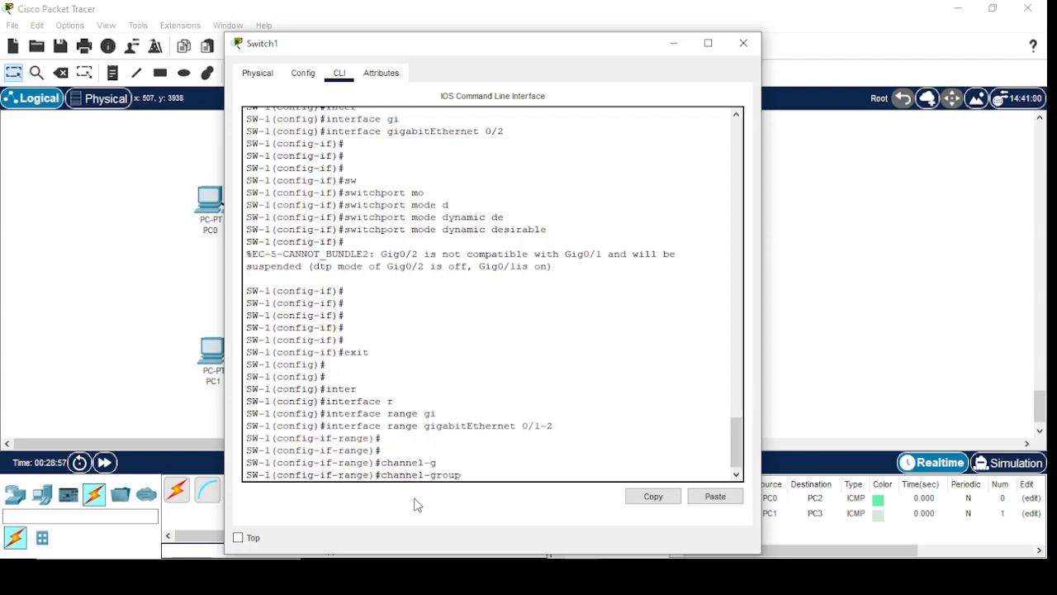
{"action": "type", "text": "m"}
{"action": "key", "text": "Tab"}
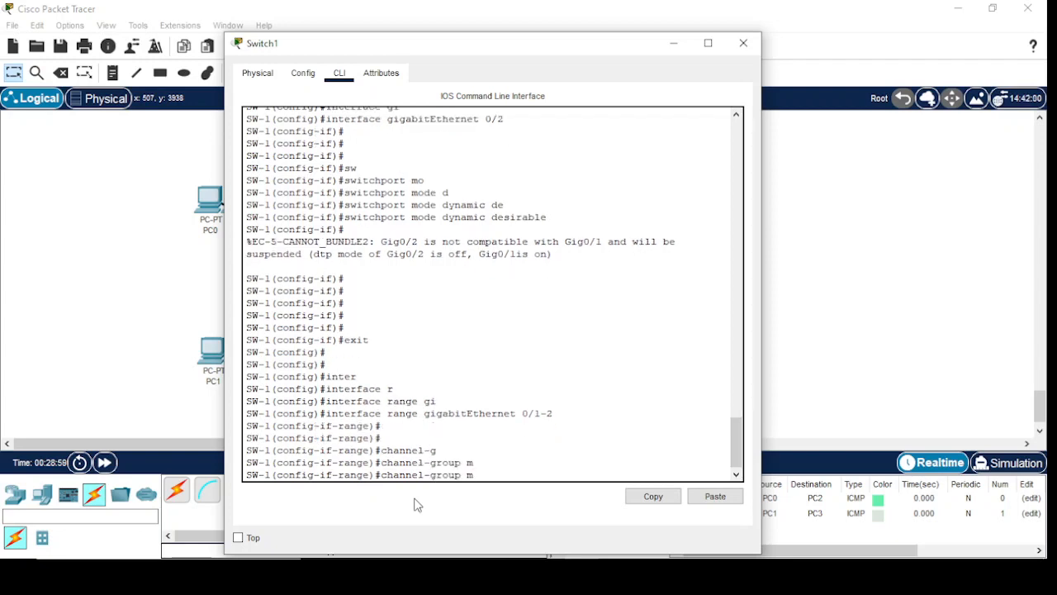
{"action": "type", "text": "1 m"}
{"action": "key", "text": "Tab"}
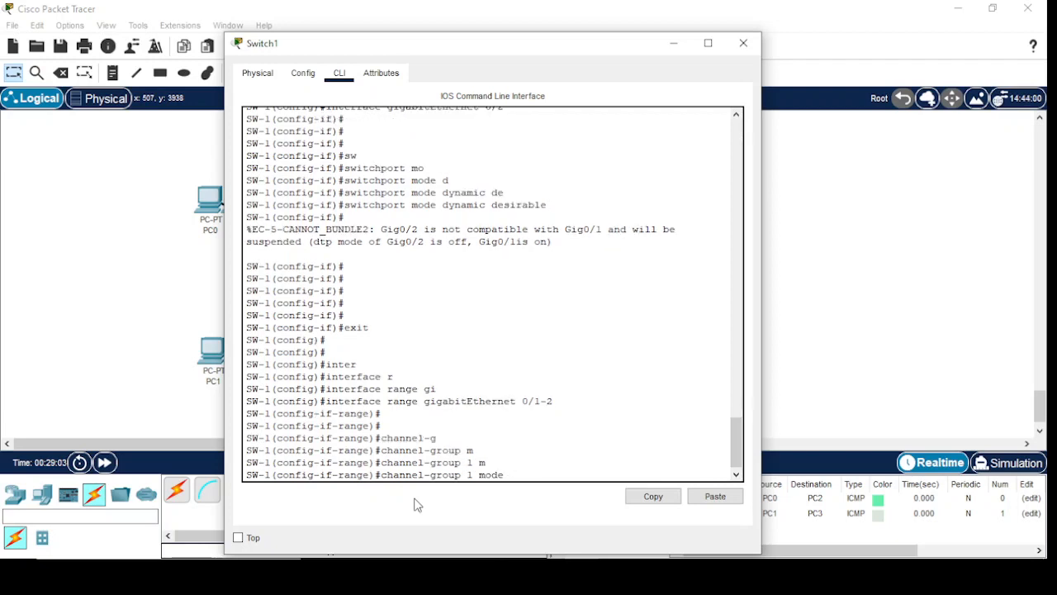
{"action": "type", "text": "ac"}
{"action": "key", "text": "Tab"}
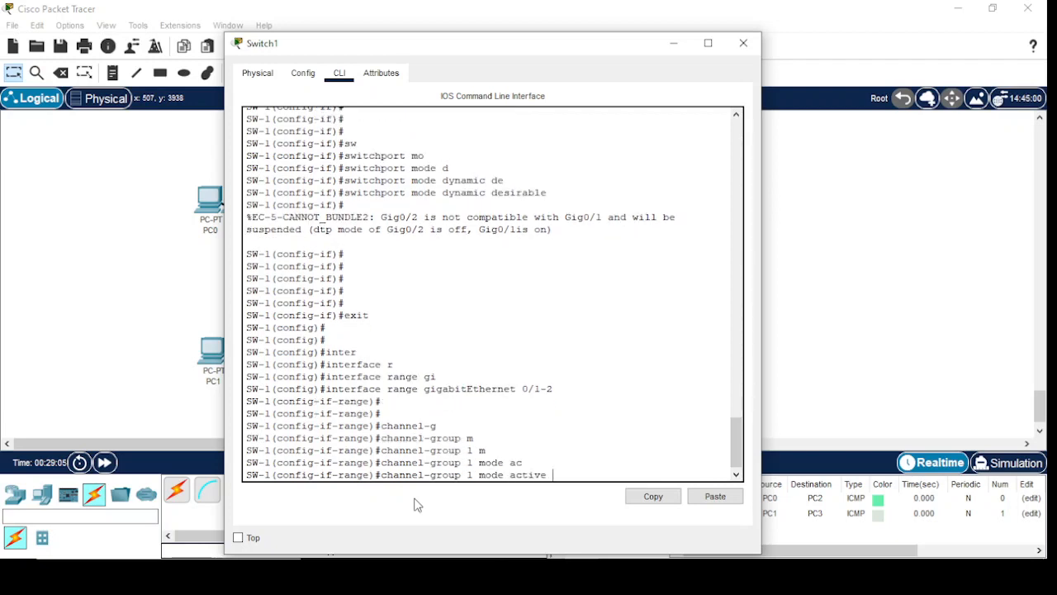
{"action": "type", "text": "?"}
{"action": "key", "text": "BackSpace"}
{"action": "key", "text": "BackSpace"}
{"action": "key", "text": "BackSpace"}
{"action": "key", "text": "BackSpace"}
{"action": "key", "text": "BackSpace"}
{"action": "key", "text": "BackSpace"}
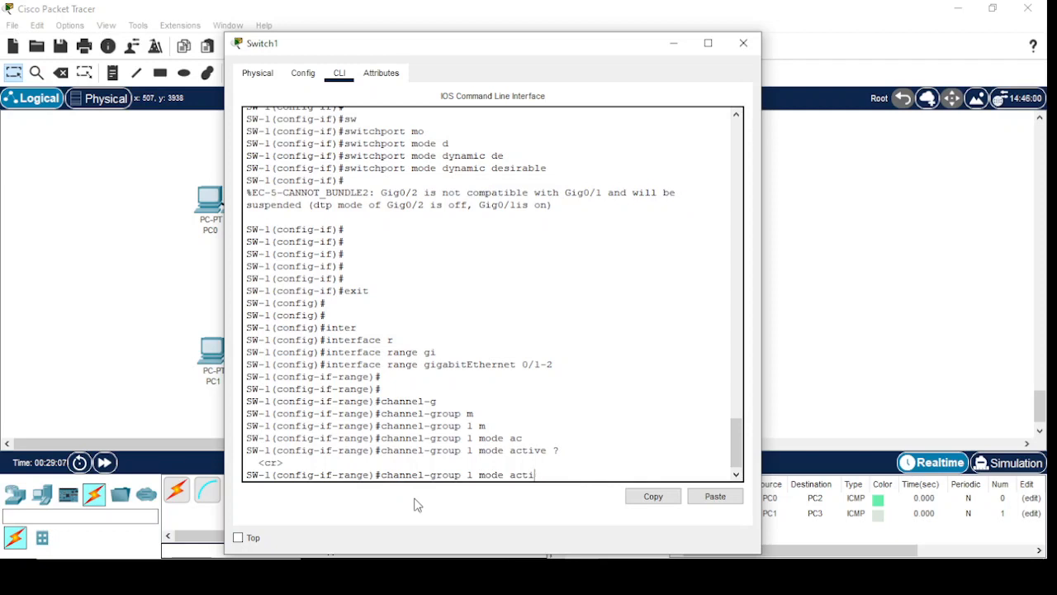
{"action": "type", "text": "?"}
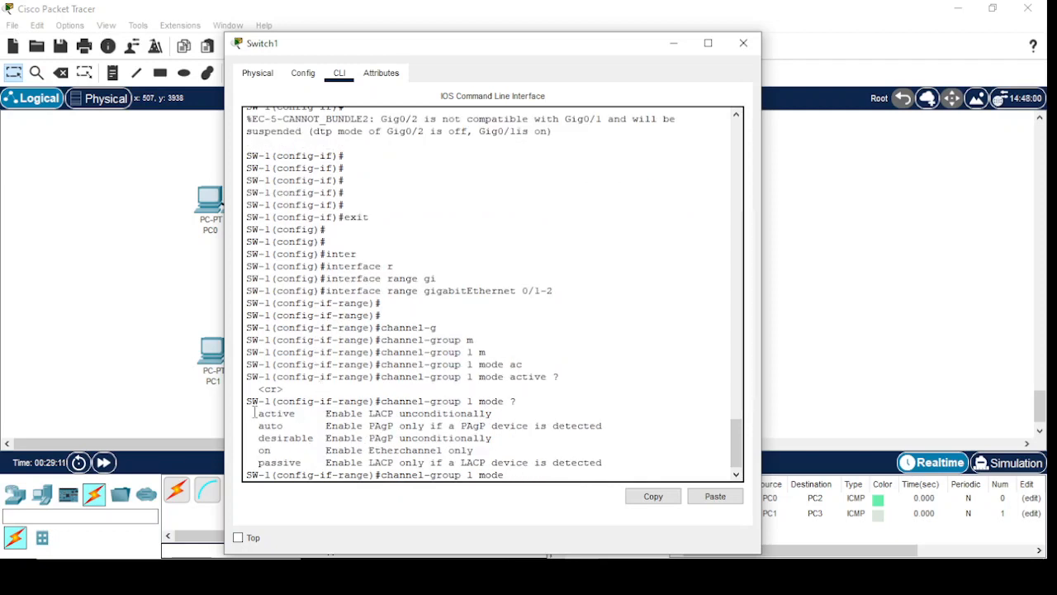
{"action": "left_click_drag", "start_coordinate": [253, 413], "coordinate": [495, 410]}
{"action": "left_click", "coordinate": [518, 476]}
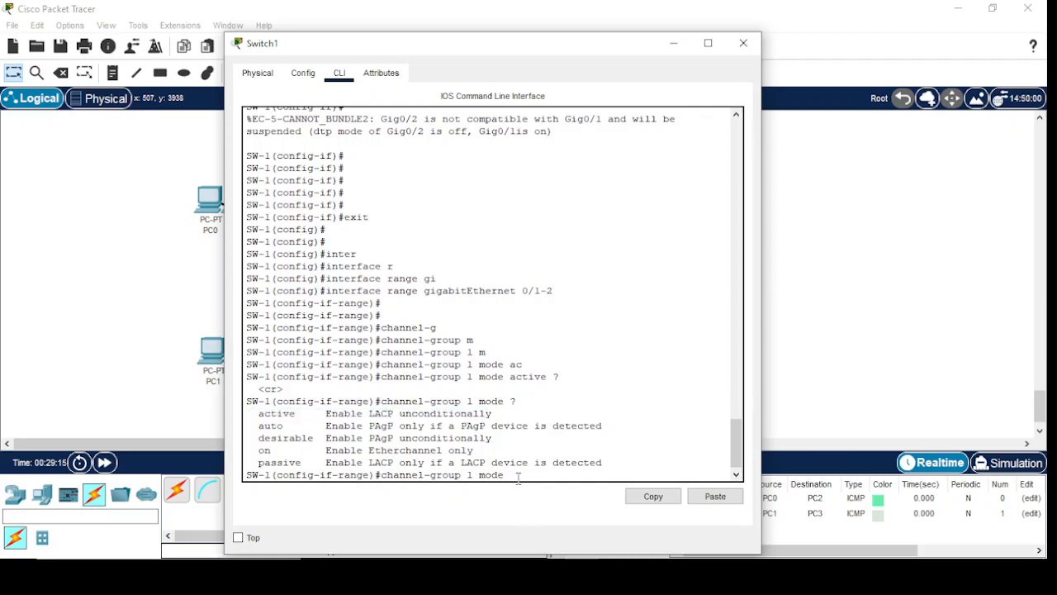
- Try to assign Switch1's Gig0/1-2 range to channel-group 1 in active mode
{"action": "type", "text": "ac"}
{"action": "key", "text": "Tab"}
{"action": "key", "text": "Return"}
{"action": "key", "text": "Return"}
{"action": "key", "text": "Return"}
{"action": "key", "text": "Return"}
{"action": "key", "text": "Return"}
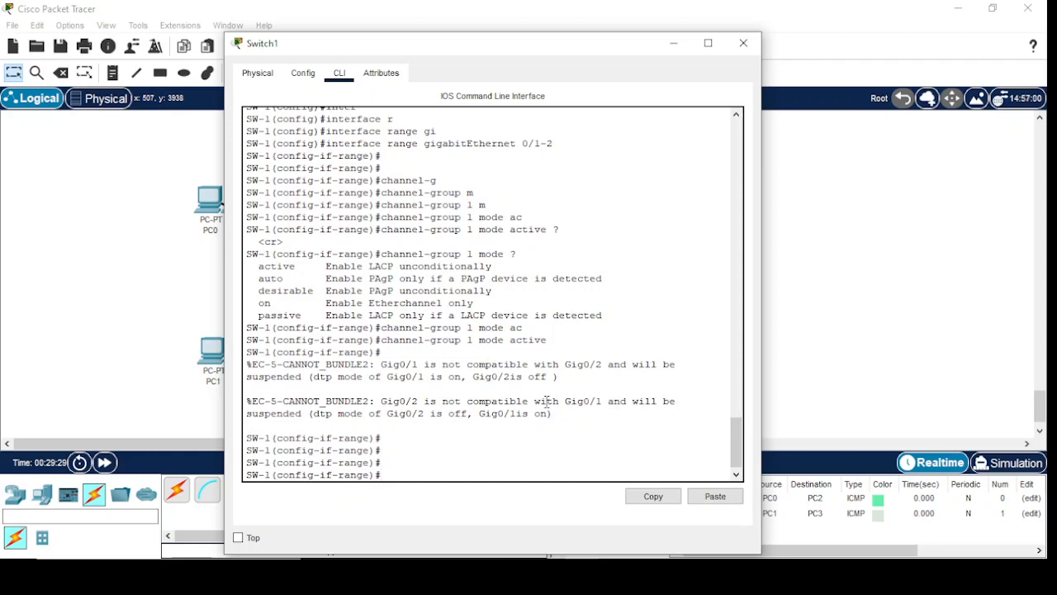
- Review the recent CLI output and exit range configuration to Switch1's global configuration mode
{"action": "scroll", "coordinate": [592, 395], "scroll_direction": "up", "scroll_amount": 9}
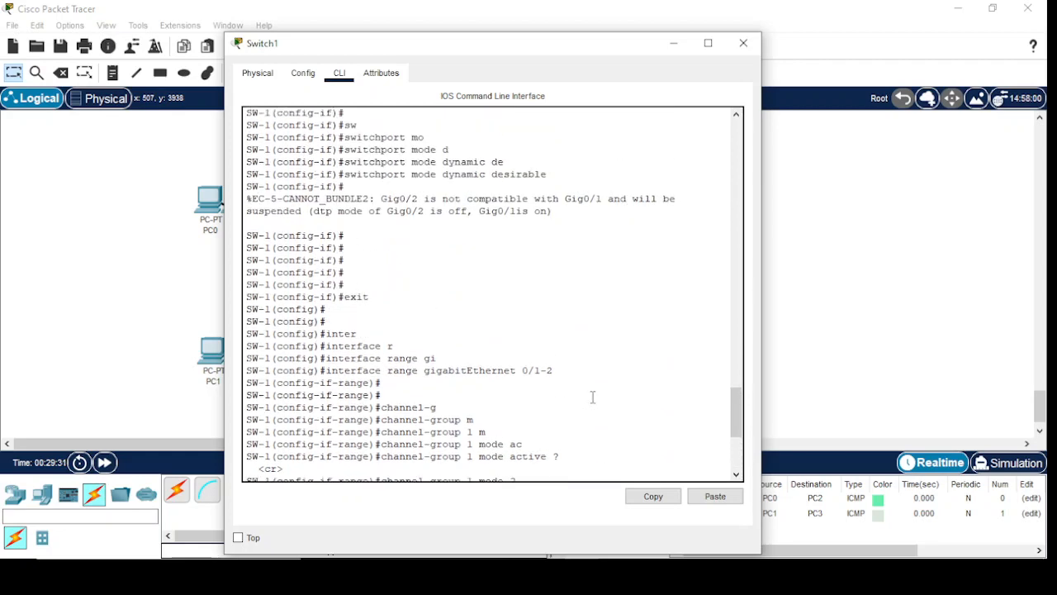
{"action": "scroll", "coordinate": [489, 348], "scroll_direction": "down", "scroll_amount": 4}
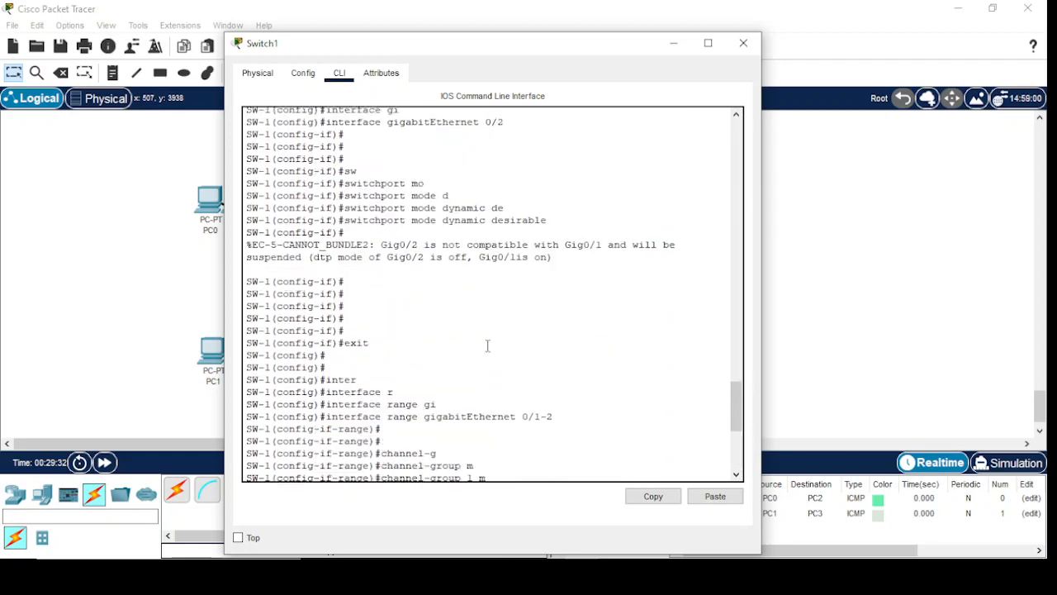
{"action": "scroll", "coordinate": [488, 348], "scroll_direction": "down", "scroll_amount": 5}
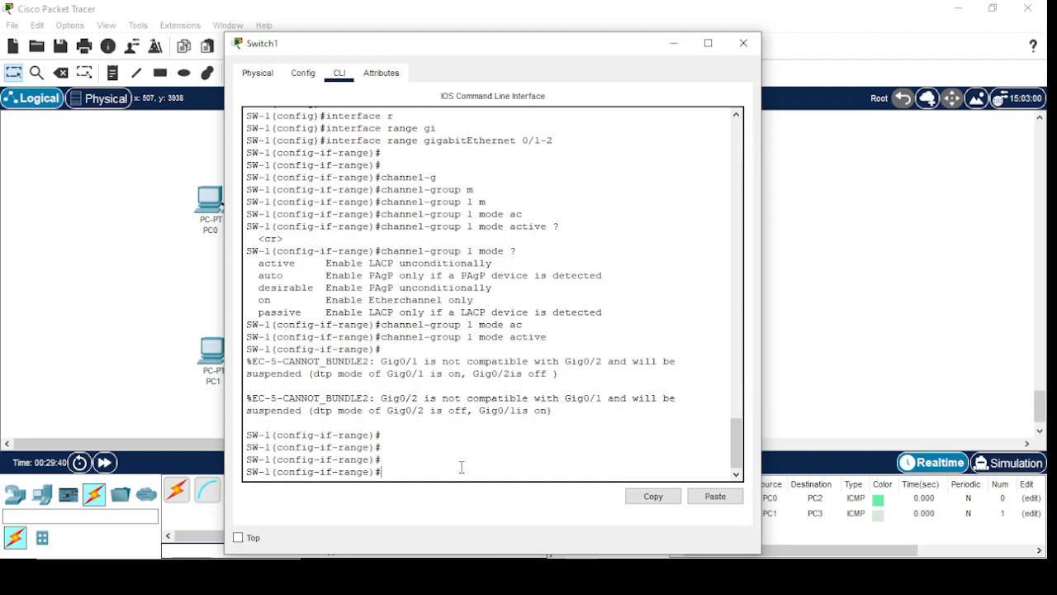
{"action": "type", "text": "xit"}
{"action": "key", "text": "Return"}
{"action": "key", "text": "Return"}
{"action": "key", "text": "Return"}
{"action": "key", "text": "Return"}
{"action": "key", "text": "Return"}
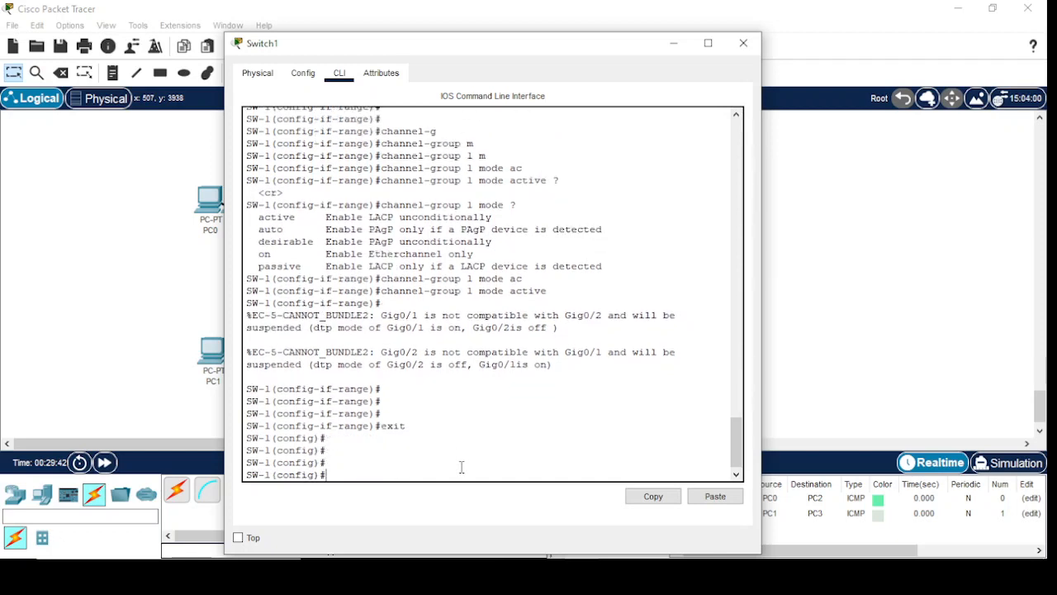
- Enter interface configuration for gigabitEthernet 0/2 on Switch1
{"action": "type", "text": "inter"}
{"action": "key", "text": "Tab"}
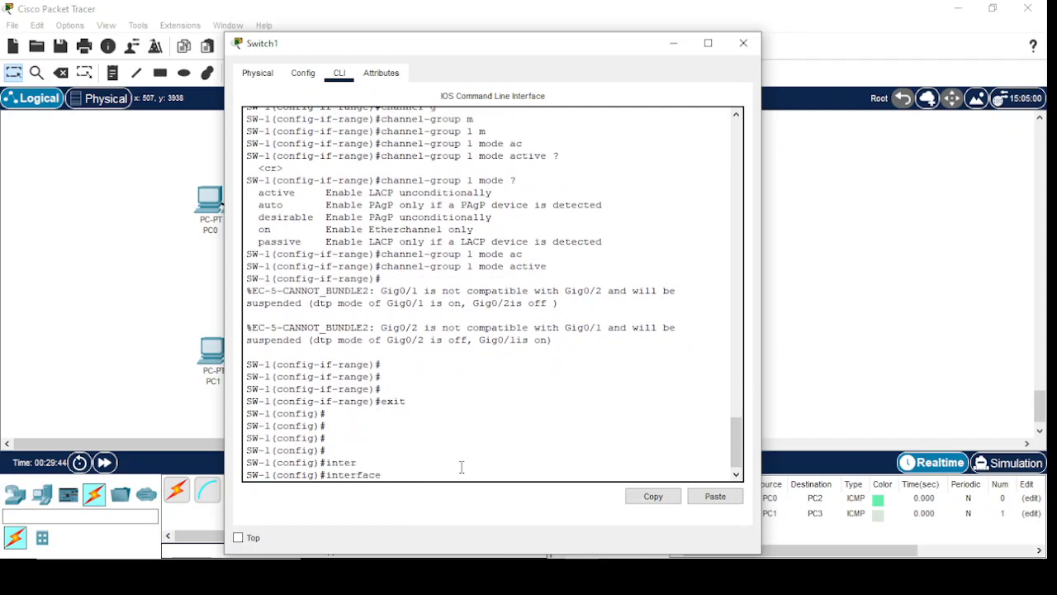
{"action": "type", "text": "g"}
{"action": "key", "text": "Tab"}
{"action": "type", "text": "0"}
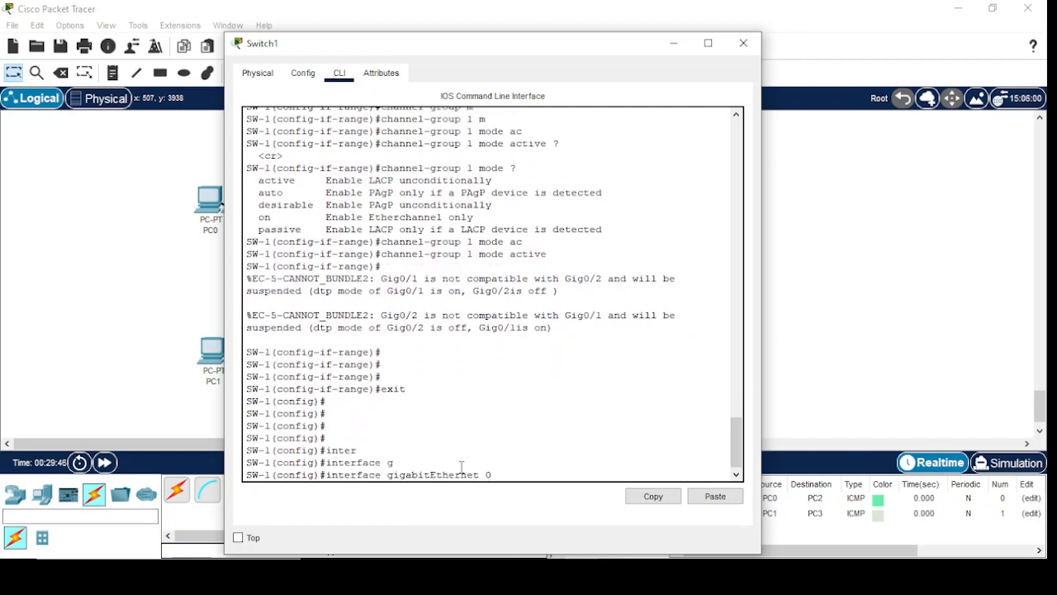
{"action": "type", "text": "/2"}
{"action": "key", "text": "Return"}
{"action": "key", "text": "Return"}
{"action": "key", "text": "Return"}
{"action": "key", "text": "Return"}
{"action": "key", "text": "Return"}
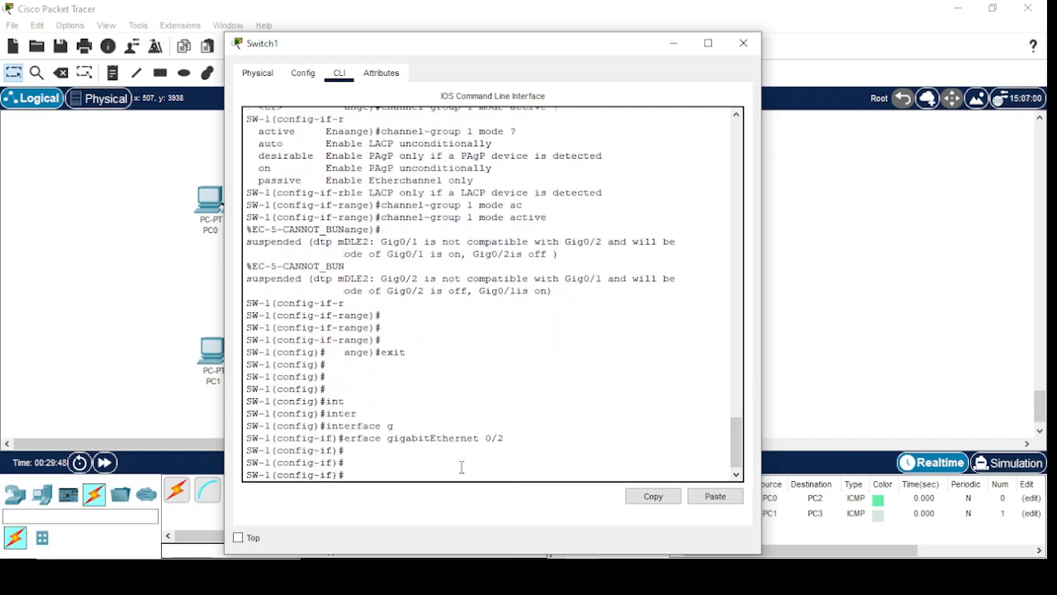
- Set the switchport mode of Switch1's GigabitEthernet 0/2 to trunk
{"action": "type", "text": "sw"}
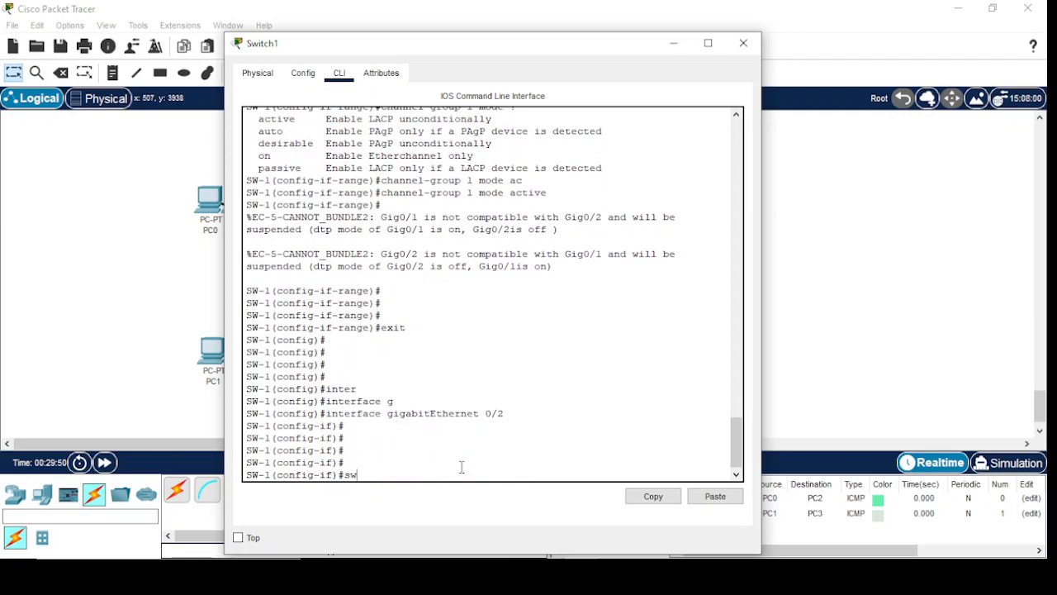
{"action": "key", "text": "Tab"}
{"action": "type", "text": "mo"}
{"action": "key", "text": "Tab"}
{"action": "type", "text": "tr"}
{"action": "key", "text": "Tab"}
{"action": "key", "text": "Return"}
{"action": "key", "text": "Return"}
{"action": "key", "text": "Return"}
{"action": "key", "text": "Return"}
{"action": "key", "text": "Return"}
{"action": "key", "text": "Return"}
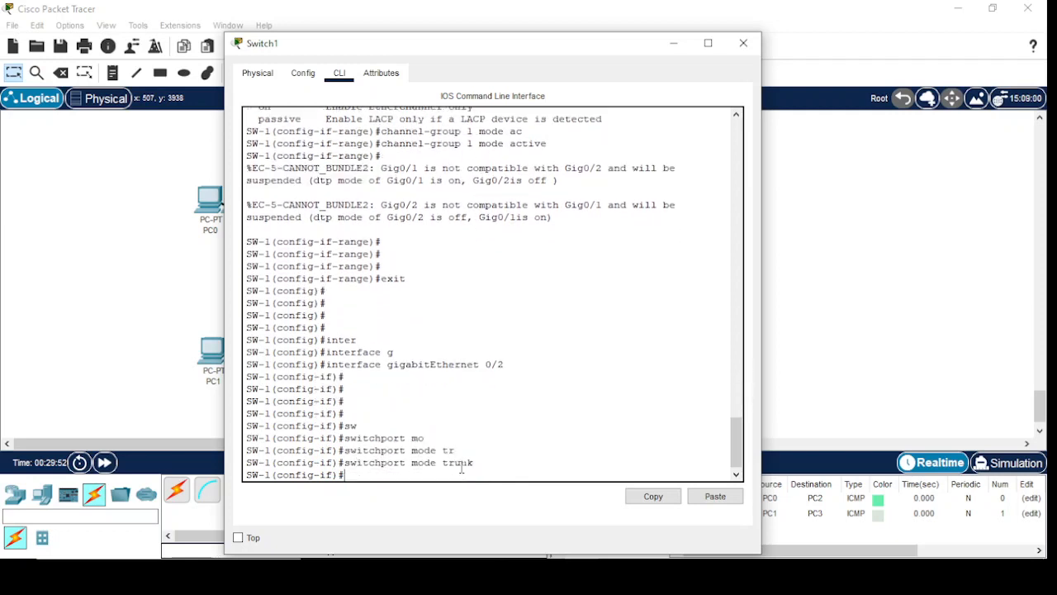
{"action": "key", "text": "Return"}
{"action": "key", "text": "Return"}
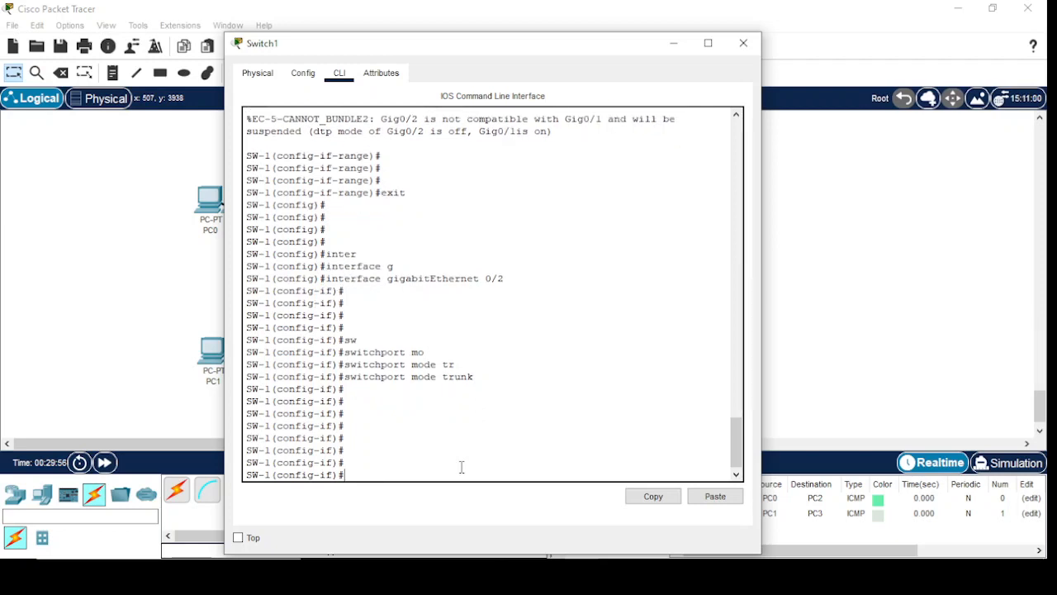
- Exit the GigabitEthernet 0/2 interface configuration to Switch1's global configuration mode
{"action": "type", "text": "exit"}
{"action": "key", "text": "Return"}
{"action": "key", "text": "Return"}
{"action": "key", "text": "Return"}
{"action": "key", "text": "Return"}
{"action": "key", "text": "Return"}
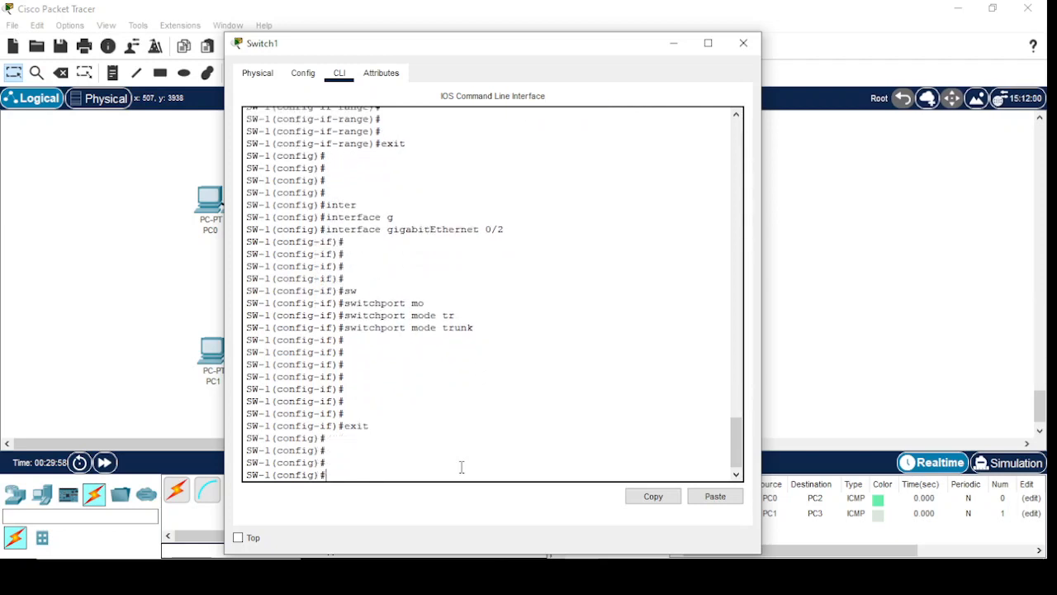
- Enter range configuration for Switch1's gigabitEthernet 0/1-2 interfaces again
{"action": "type", "text": "inter"}
{"action": "key", "text": "Tab"}
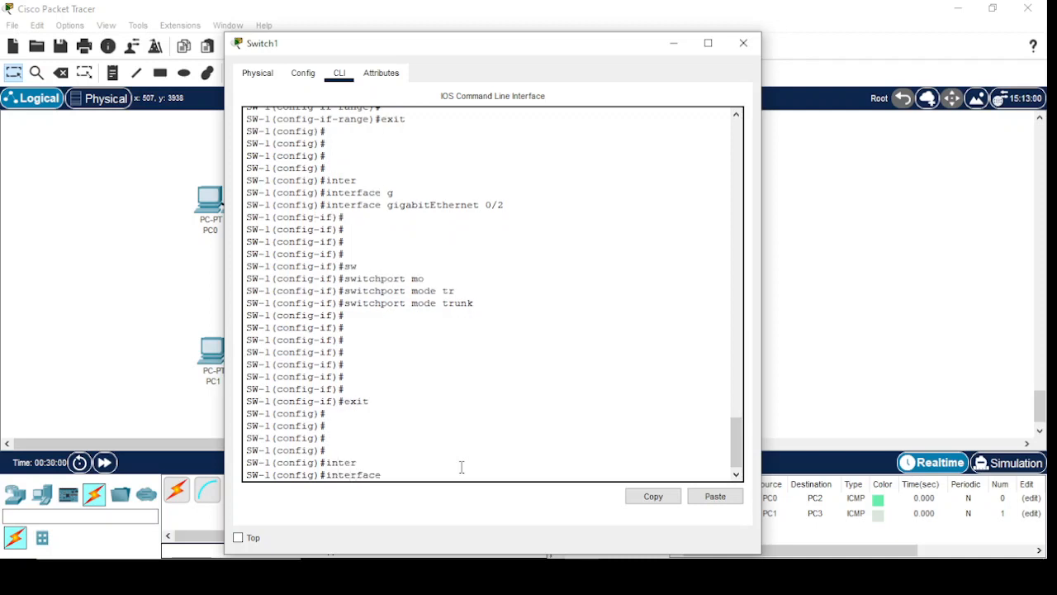
{"action": "type", "text": "r"}
{"action": "key", "text": "Tab"}
{"action": "type", "text": "g"}
{"action": "key", "text": "Tab"}
{"action": "type", "text": "0/1"}
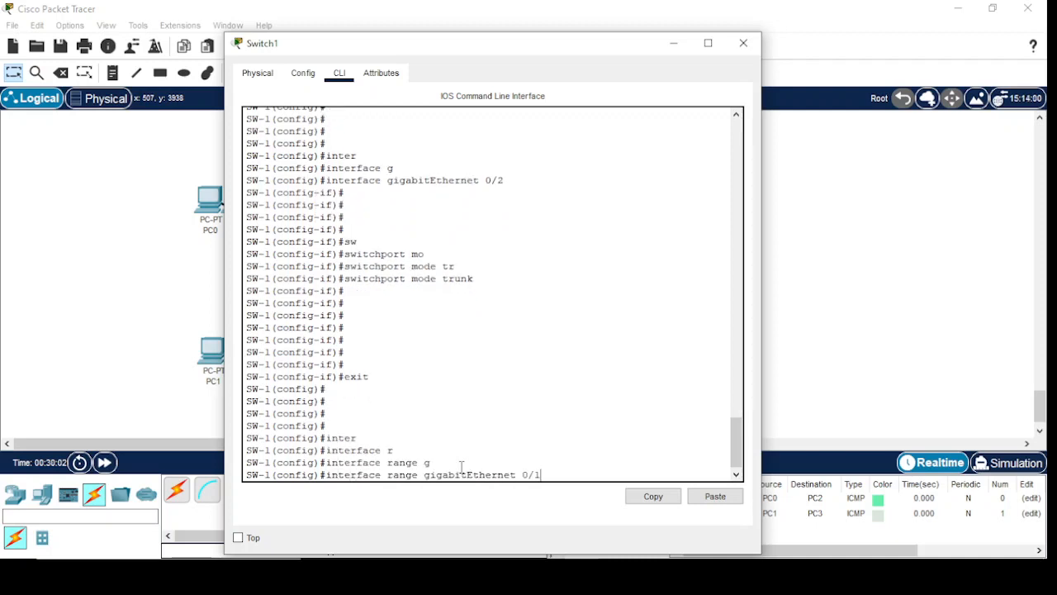
{"action": "type", "text": "-2"}
{"action": "key", "text": "Return"}
{"action": "key", "text": "Return"}
{"action": "key", "text": "Return"}
{"action": "key", "text": "Return"}
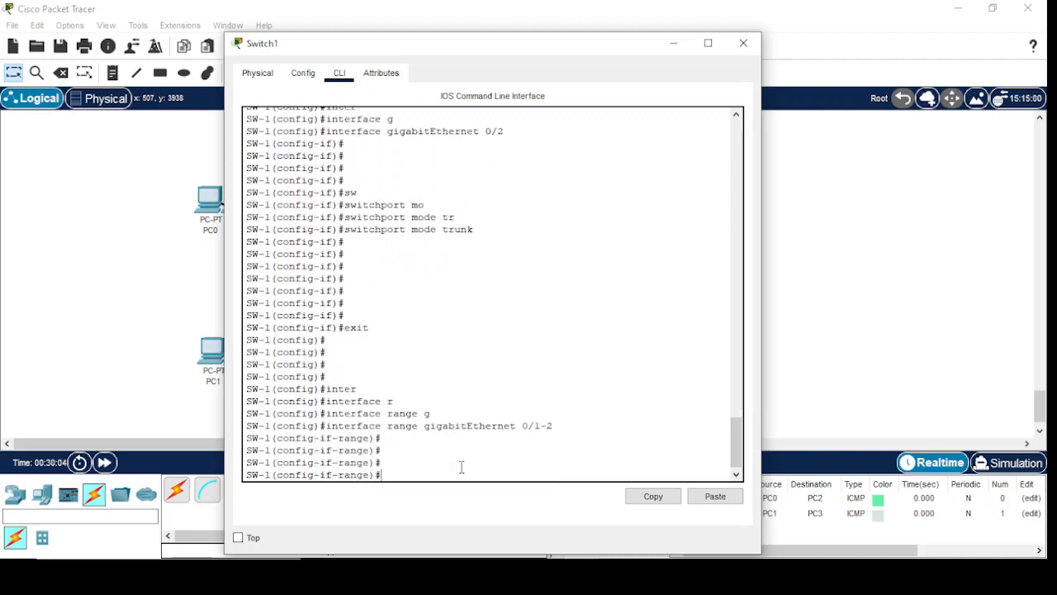
- Assign Switch1's Gig0/1-2 range to channel-group 1 in active mode
{"action": "type", "text": "chan"}
{"action": "key", "text": "Tab"}
{"action": "type", "text": "nel"}
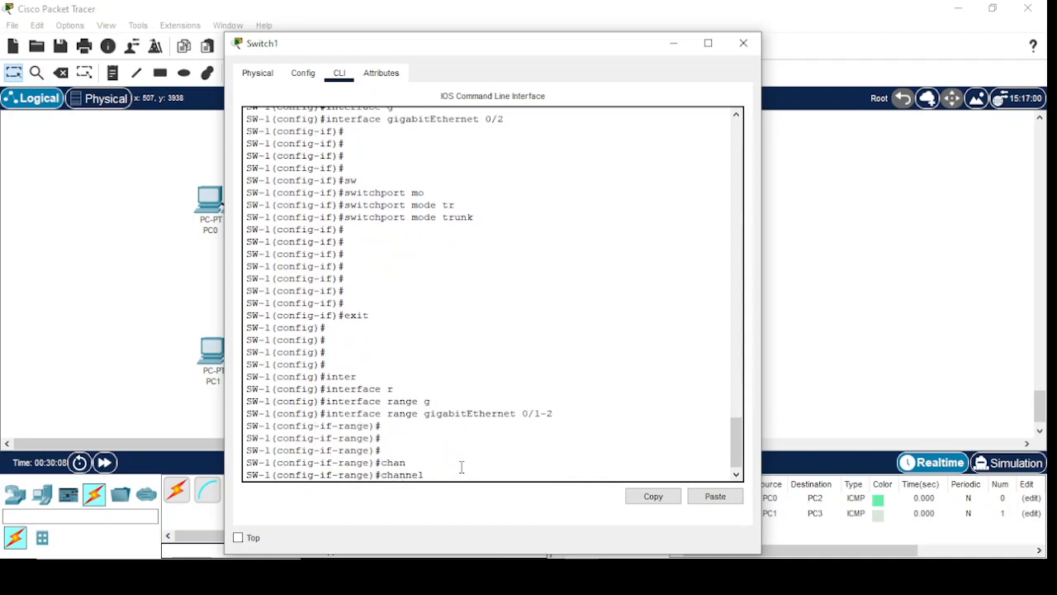
{"action": "type", "text": "-g"}
{"action": "key", "text": "Tab"}
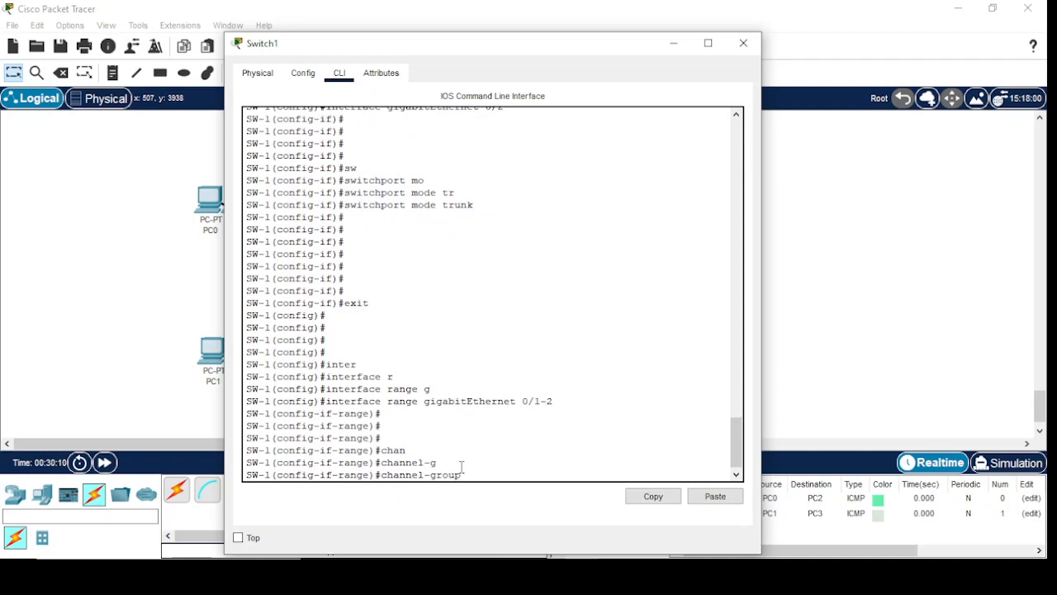
{"action": "type", "text": "1"}
{"action": "type", "text": " m"}
{"action": "key", "text": "Tab"}
{"action": "type", "text": "ac"}
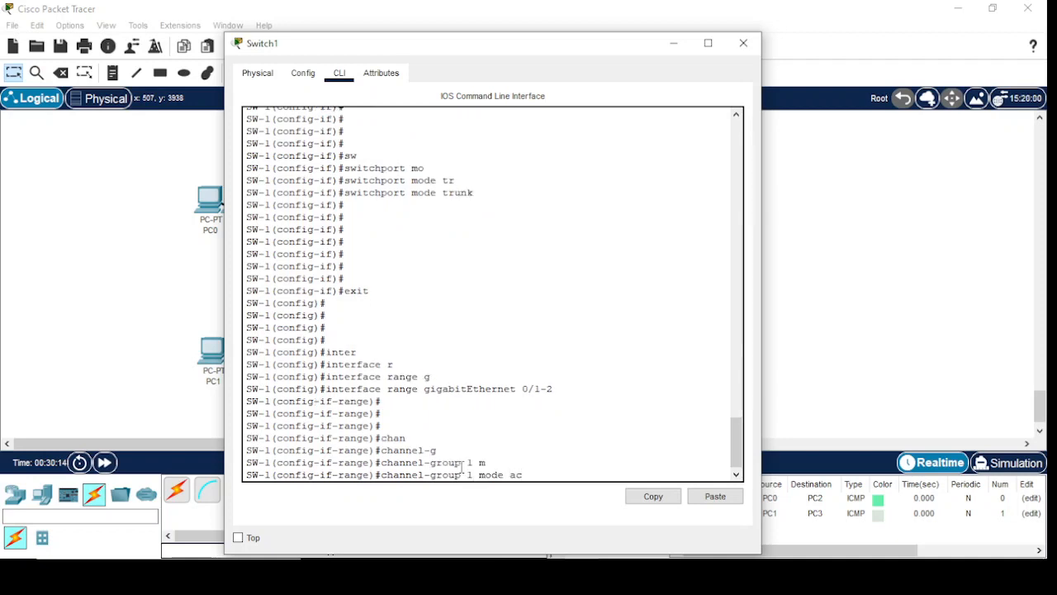
{"action": "key", "text": "Tab"}
{"action": "key", "text": "Return"}
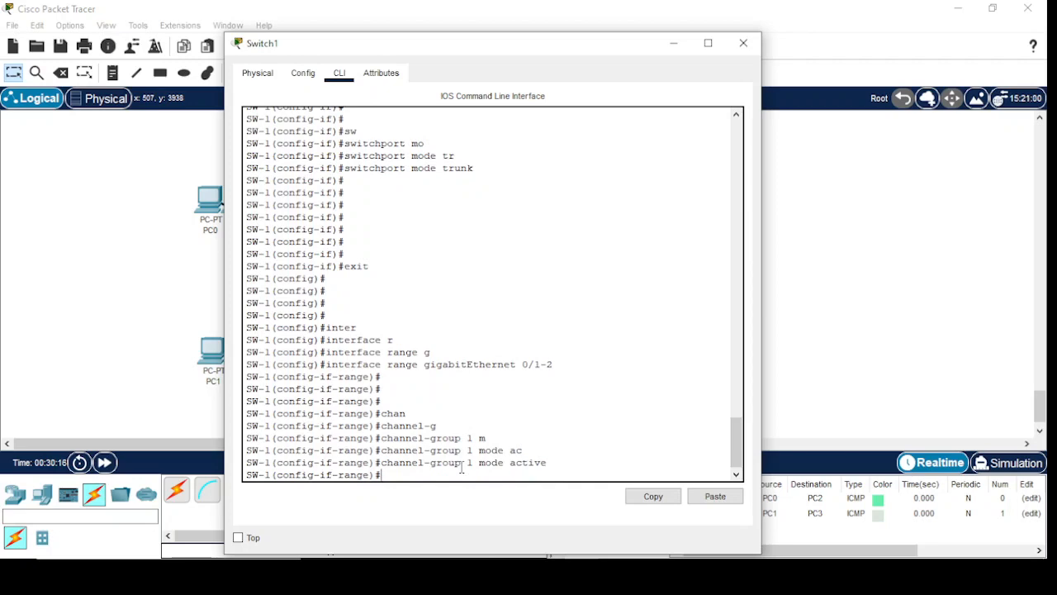
- Switch from Switch1's CLI to Switch2's CLI and exit its interface configuration to global configuration mode
{"action": "left_click", "coordinate": [674, 43]}
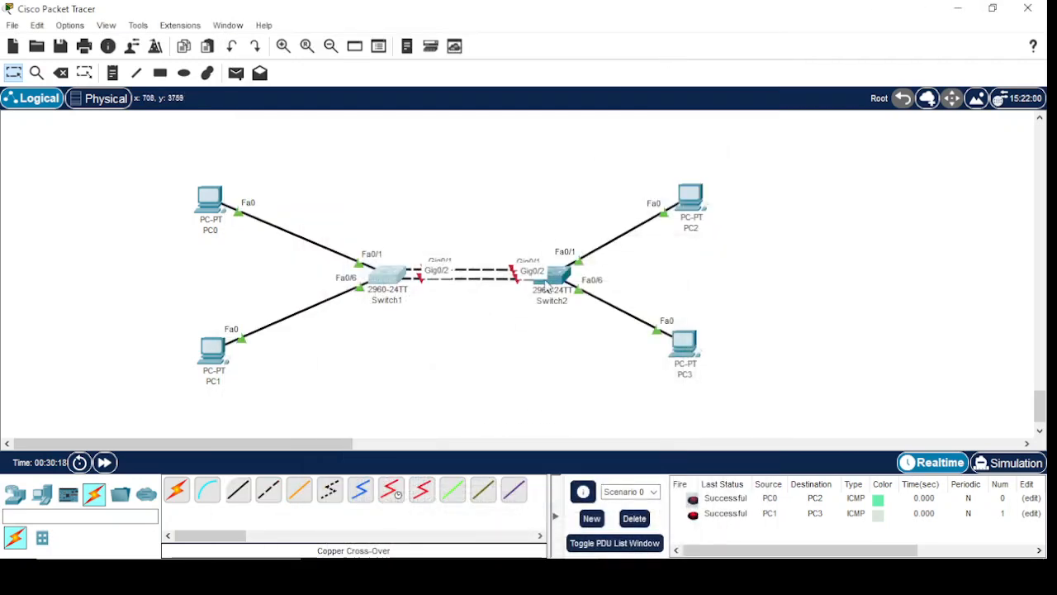
{"action": "left_click", "coordinate": [553, 281]}
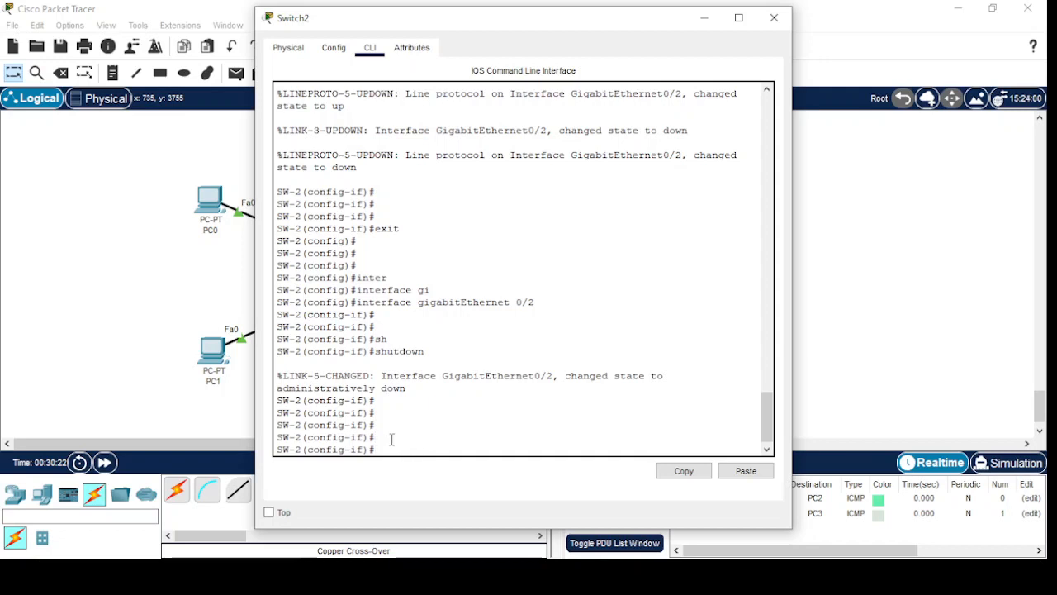
{"action": "type", "text": "exit"}
{"action": "key", "text": "Return"}
{"action": "key", "text": "Return"}
{"action": "key", "text": "Return"}
{"action": "key", "text": "Return"}
{"action": "key", "text": "Return"}
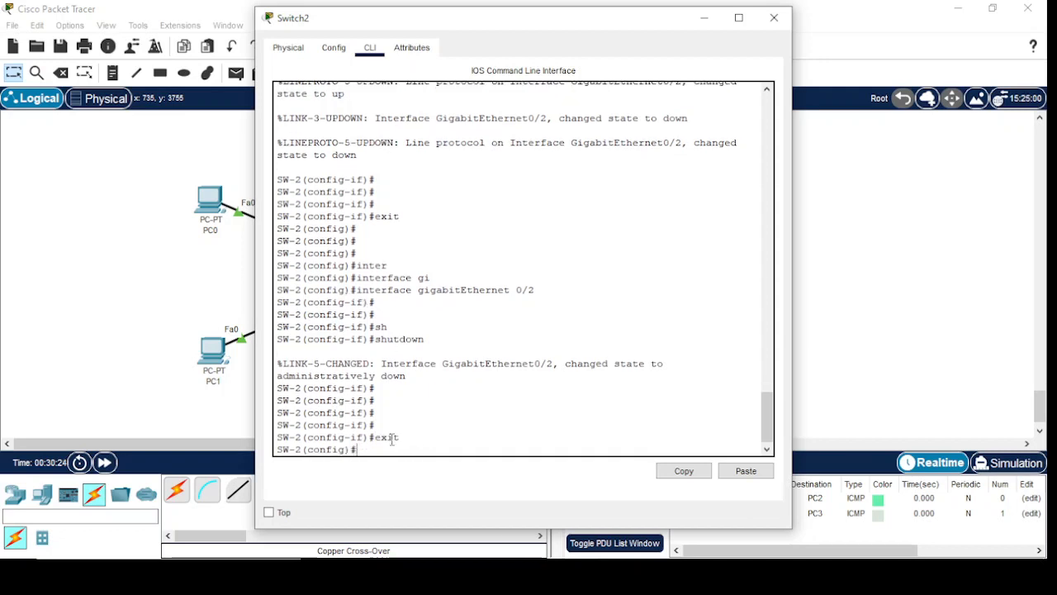
- Enter interface configuration for gigabitEthernet 0/2 on Switch2
{"action": "type", "text": "inter"}
{"action": "key", "text": "Tab"}
{"action": "type", "text": "gi"}
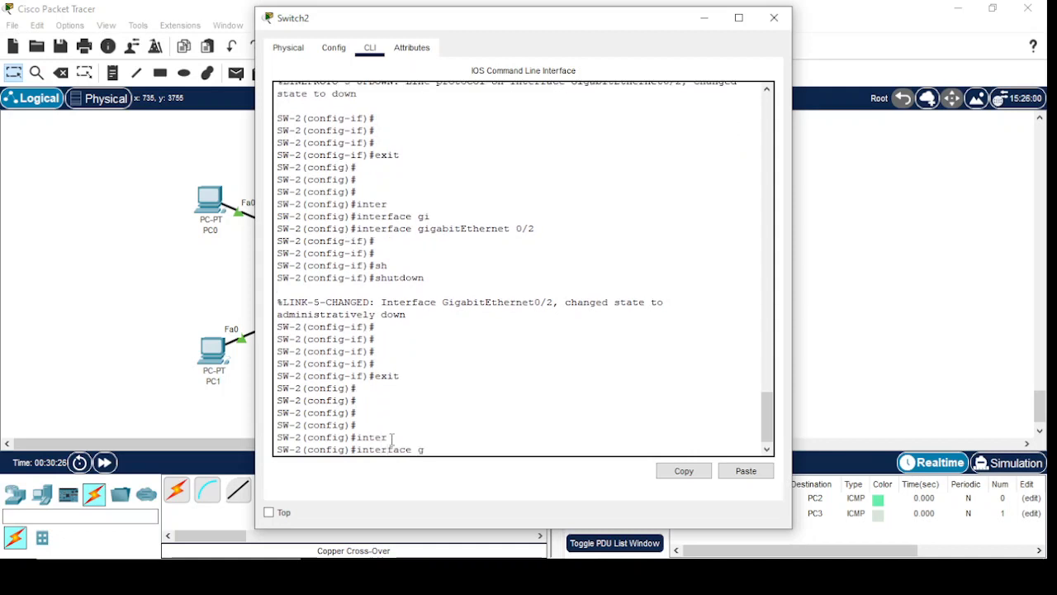
{"action": "key", "text": "Tab"}
{"action": "type", "text": "0/2"}
{"action": "key", "text": "Return"}
{"action": "key", "text": "Return"}
{"action": "key", "text": "Return"}
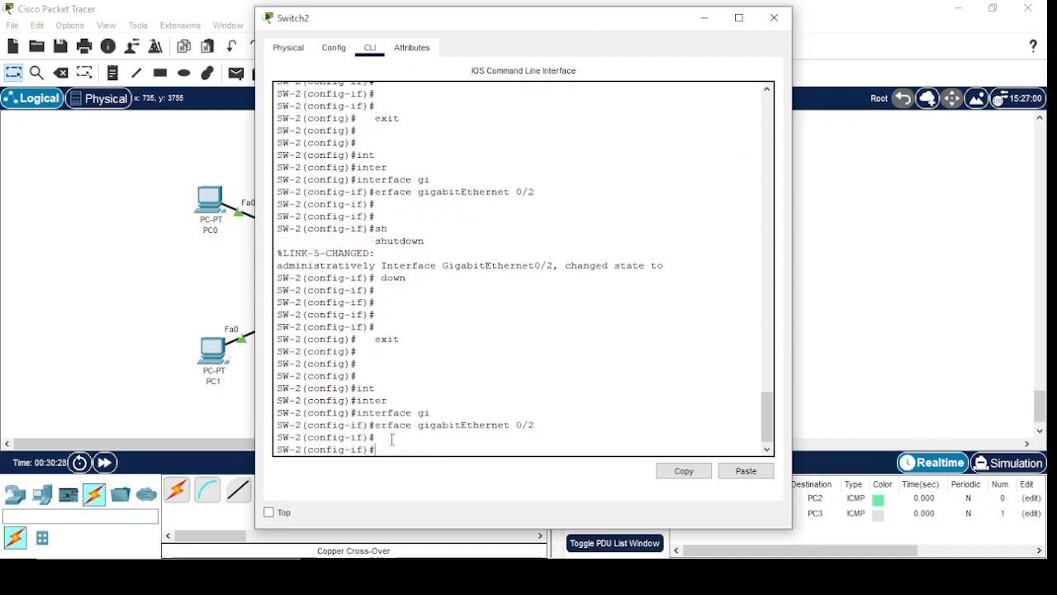
- Set Switch2's gigabitEthernet 0/2 to switchport mode trunk and exit to global configuration mode
{"action": "type", "text": "sw"}
{"action": "key", "text": "Tab"}
{"action": "type", "text": "mo"}
{"action": "key", "text": "Tab"}
{"action": "type", "text": "tr"}
{"action": "key", "text": "Tab"}
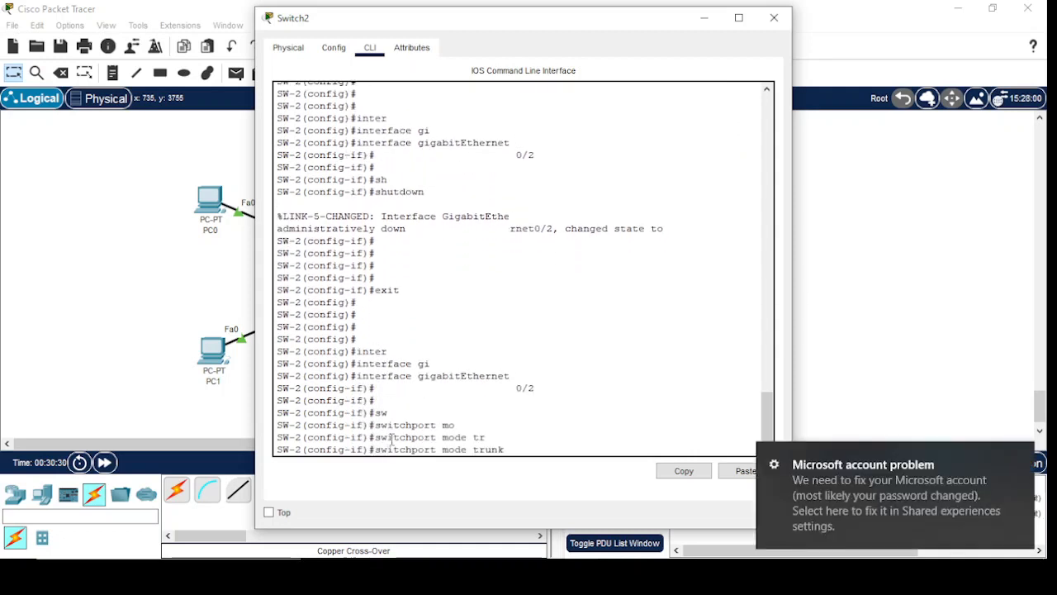
{"action": "key", "text": "Return"}
{"action": "key", "text": "Return"}
{"action": "key", "text": "Return"}
{"action": "key", "text": "Return"}
{"action": "key", "text": "Return"}
{"action": "type", "text": "exit"}
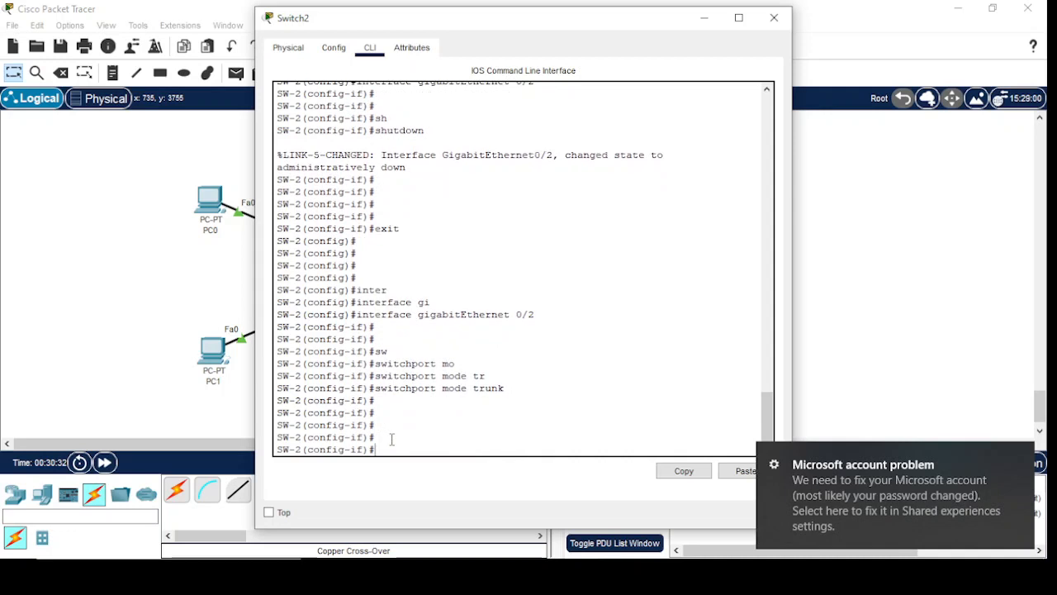
{"action": "key", "text": "Return"}
{"action": "key", "text": "Return"}
{"action": "key", "text": "Return"}
{"action": "key", "text": "Return"}
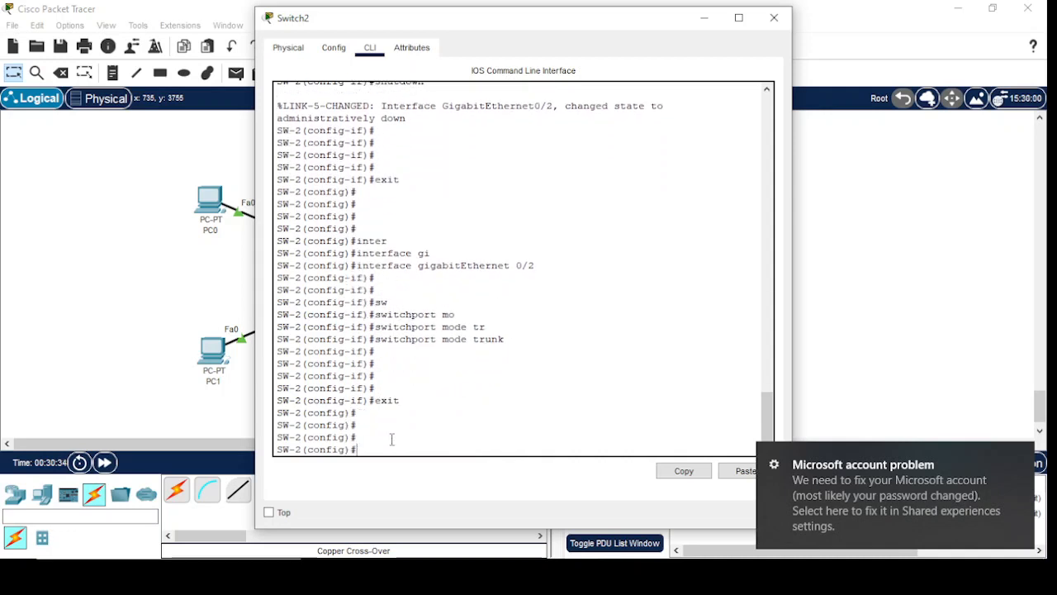
- Enter range configuration for Switch2's gigabitEthernet 0/1-2 interfaces
{"action": "type", "text": "inter"}
{"action": "key", "text": "Tab"}
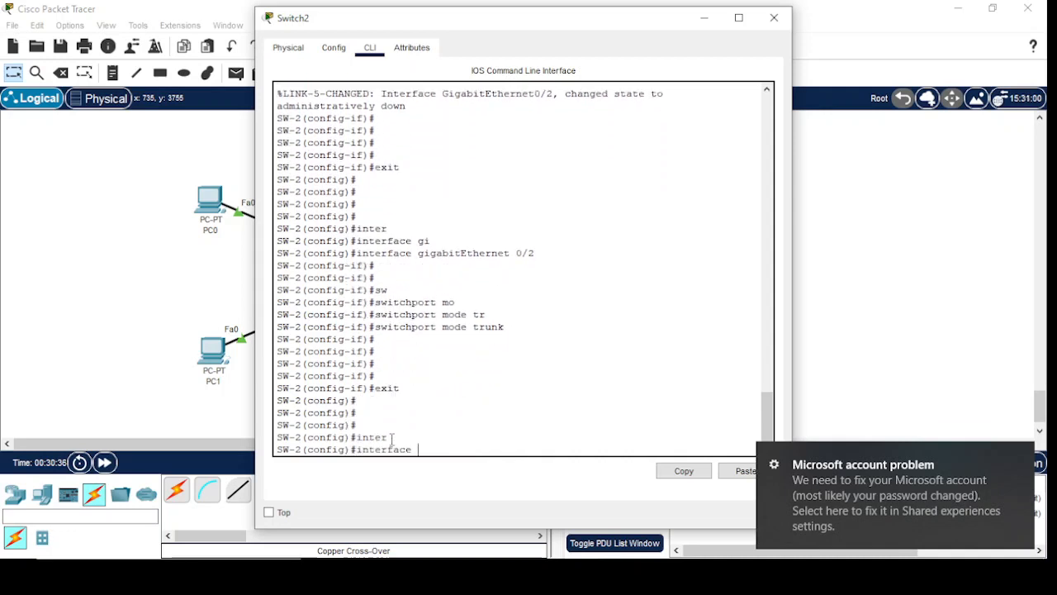
{"action": "type", "text": "r"}
{"action": "key", "text": "Tab"}
{"action": "type", "text": "g"}
{"action": "key", "text": "Tab"}
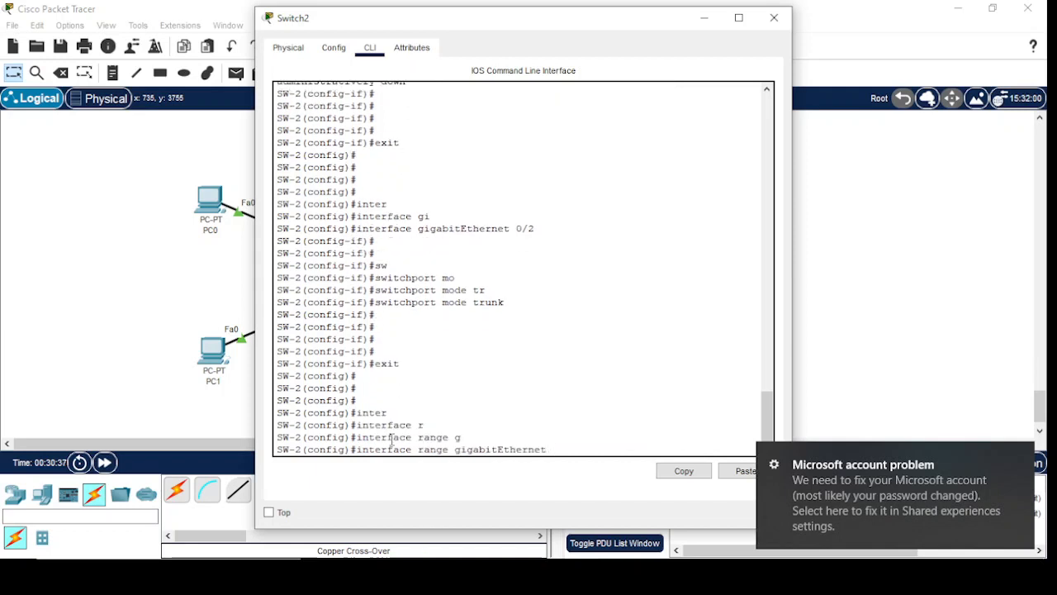
{"action": "type", "text": "0/1-2"}
{"action": "key", "text": "Return"}
{"action": "key", "text": "Return"}
{"action": "key", "text": "Return"}
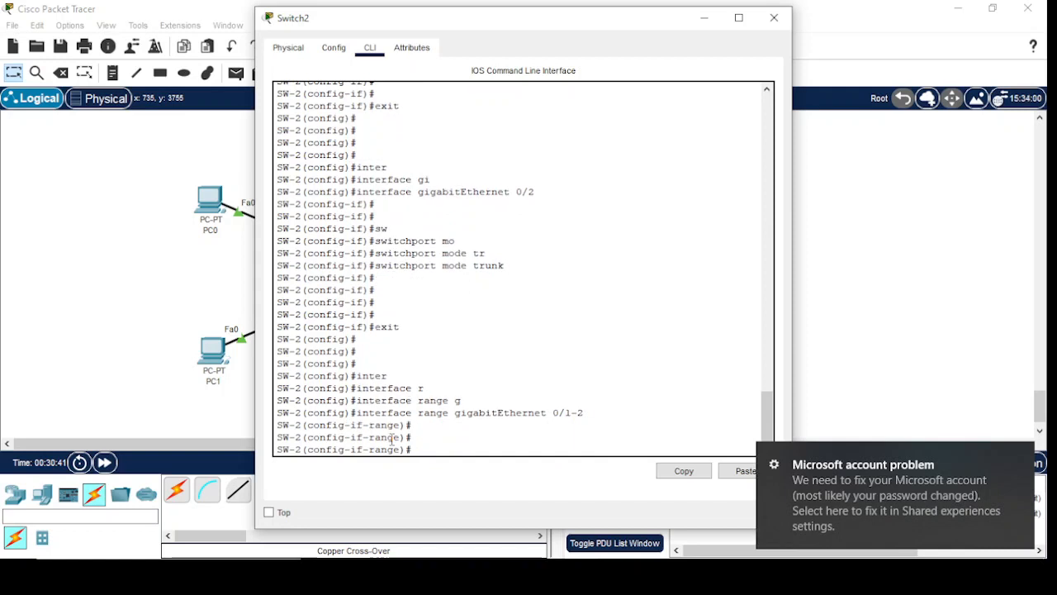
- Begin the channel-group 1 mode command for Switch2's interface range and list the available mode options
{"action": "type", "text": "sw"}
{"action": "key", "text": "BackSpace"}
{"action": "key", "text": "BackSpace"}
{"action": "type", "text": "chnne"}
{"action": "key", "text": "BackSpace"}
{"action": "key", "text": "BackSpace"}
{"action": "type", "text": "annel-g"}
{"action": "key", "text": "Tab"}
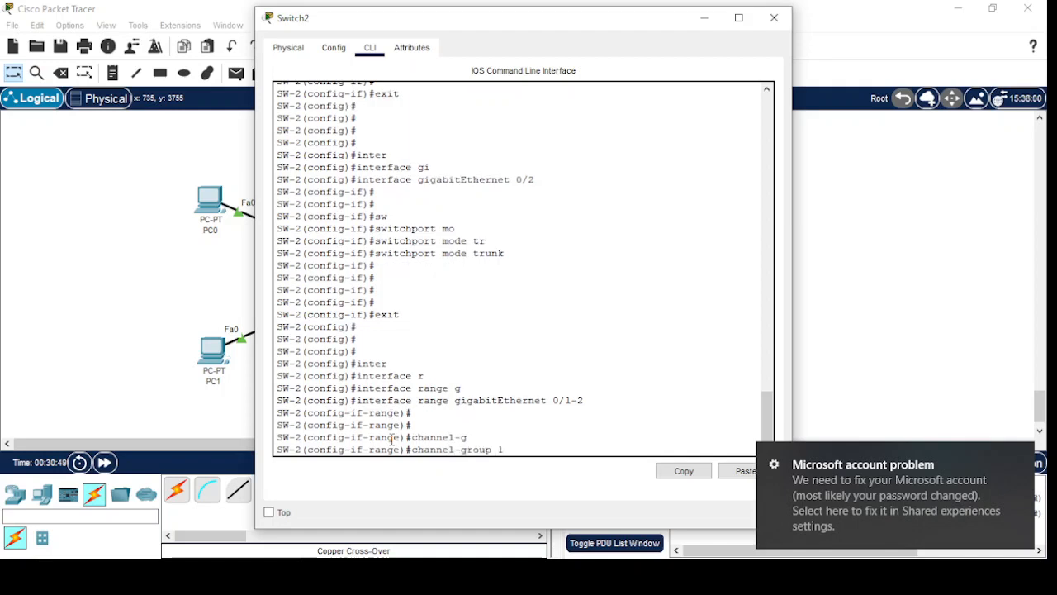
{"action": "type", "text": "1 mo"}
{"action": "key", "text": "Tab"}
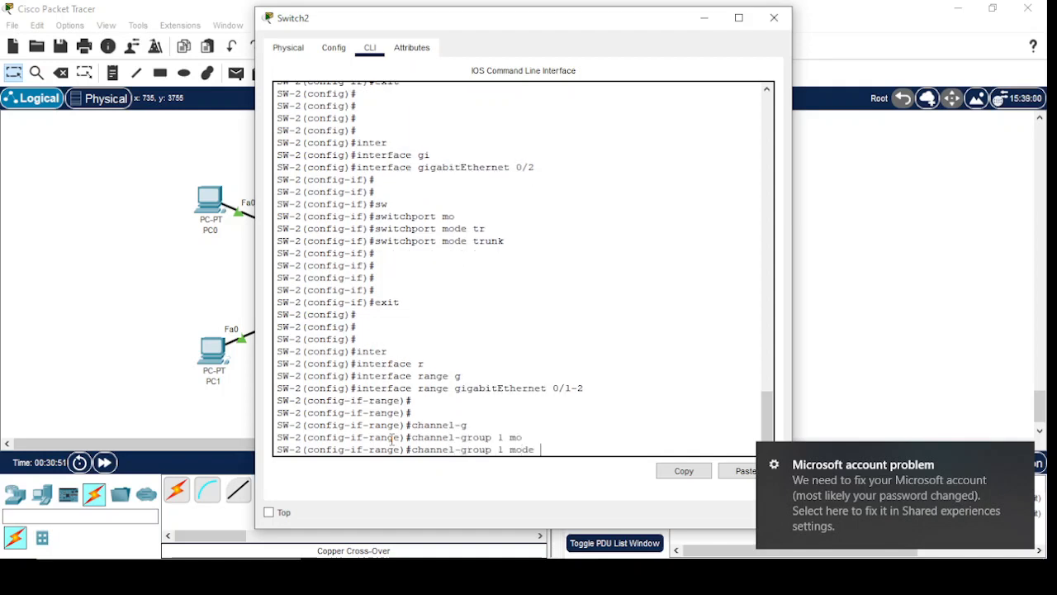
{"action": "type", "text": "?"}
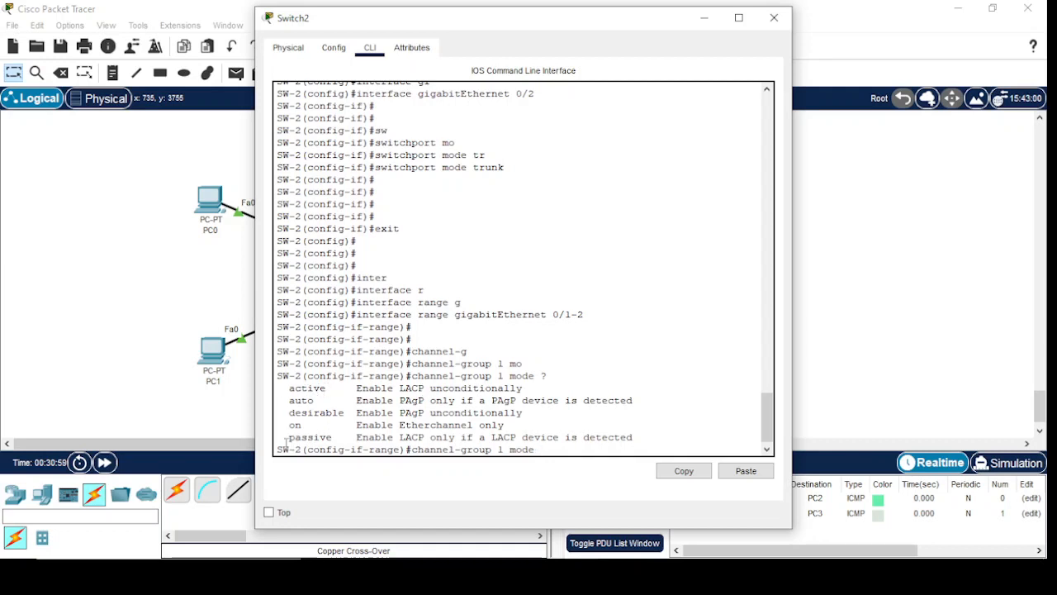
- Assign Switch2's Gig0/1-2 range to channel-group 1 in passive mode
{"action": "left_click_drag", "start_coordinate": [284, 437], "coordinate": [407, 439]}
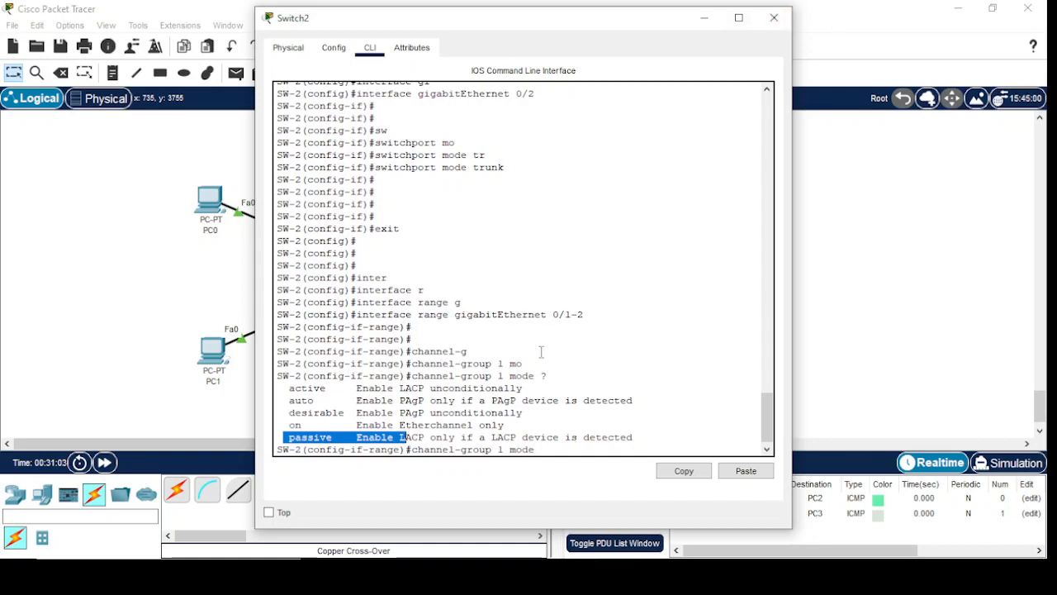
{"action": "left_click", "coordinate": [557, 453]}
{"action": "type", "text": "pa"}
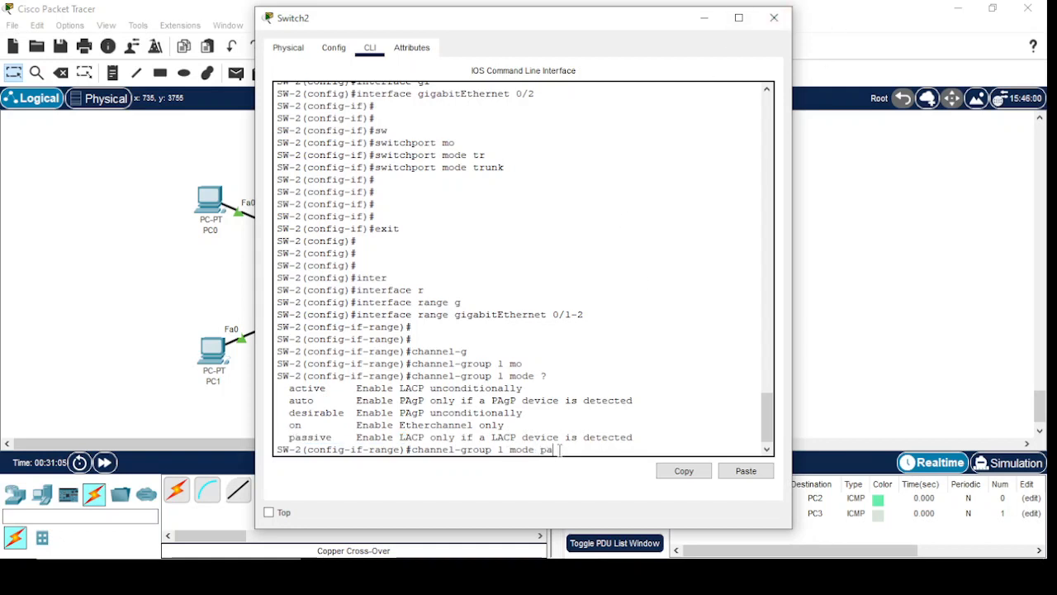
{"action": "key", "text": "Tab"}
{"action": "key", "text": "Return"}
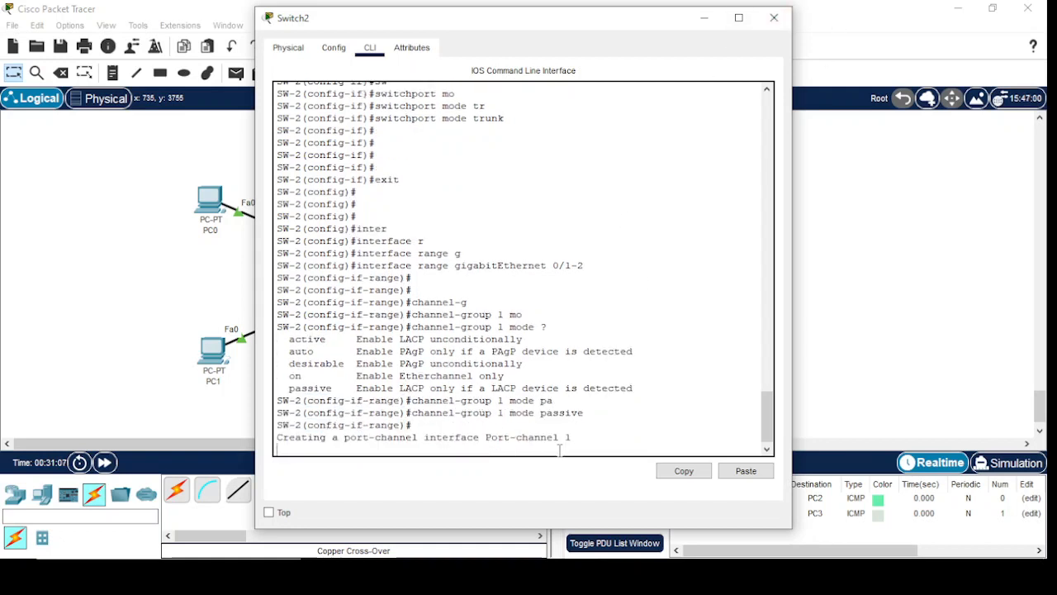
{"action": "key", "text": "Return"}
{"action": "key", "text": "Return"}
{"action": "key", "text": "Return"}
{"action": "key", "text": "Return"}
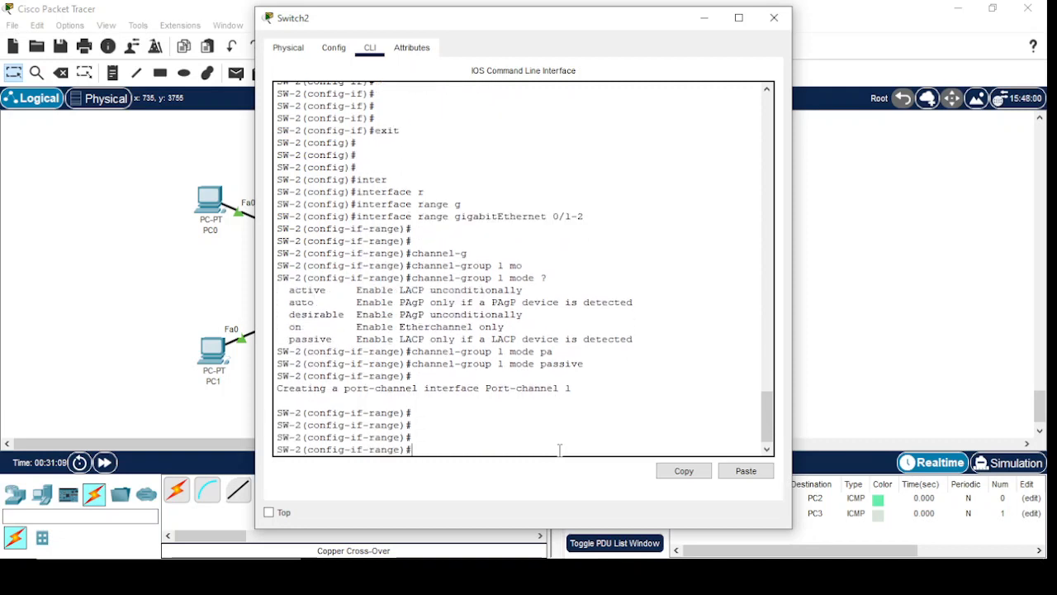
- Review the port-channel creation output in Switch2's CLI and return to the prompt
{"action": "scroll", "coordinate": [559, 451], "scroll_direction": "up", "scroll_amount": 2}
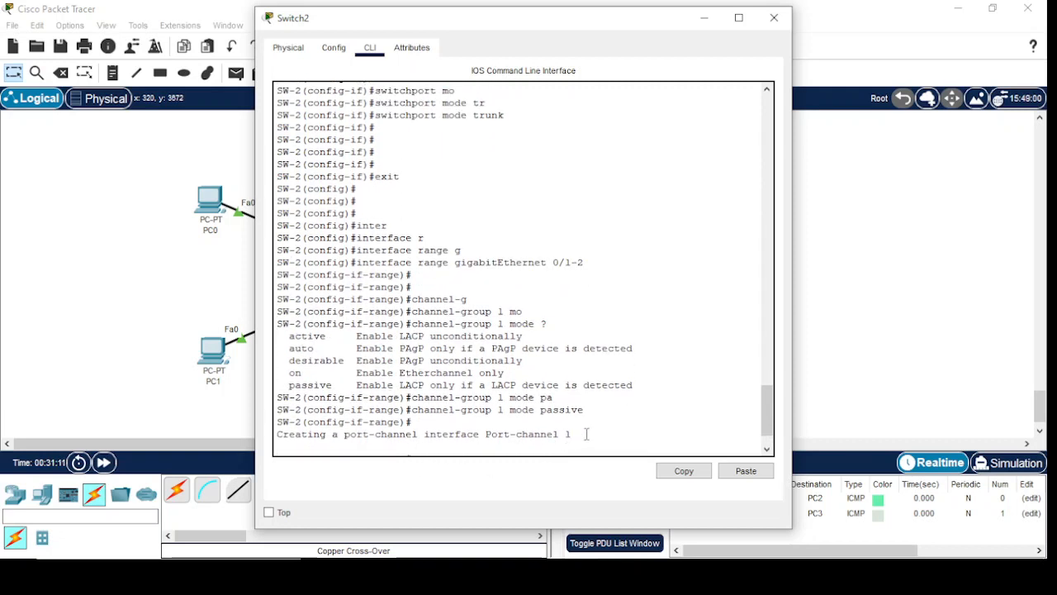
{"action": "left_click_drag", "start_coordinate": [585, 433], "coordinate": [266, 435]}
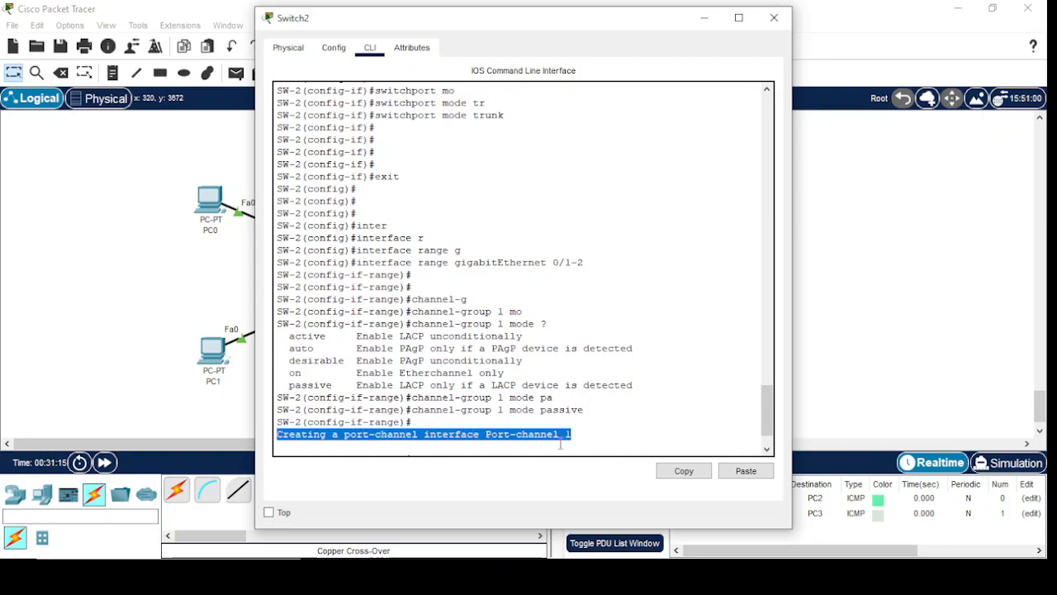
{"action": "left_click", "coordinate": [636, 435]}
{"action": "scroll", "coordinate": [661, 437], "scroll_direction": "down", "scroll_amount": 4}
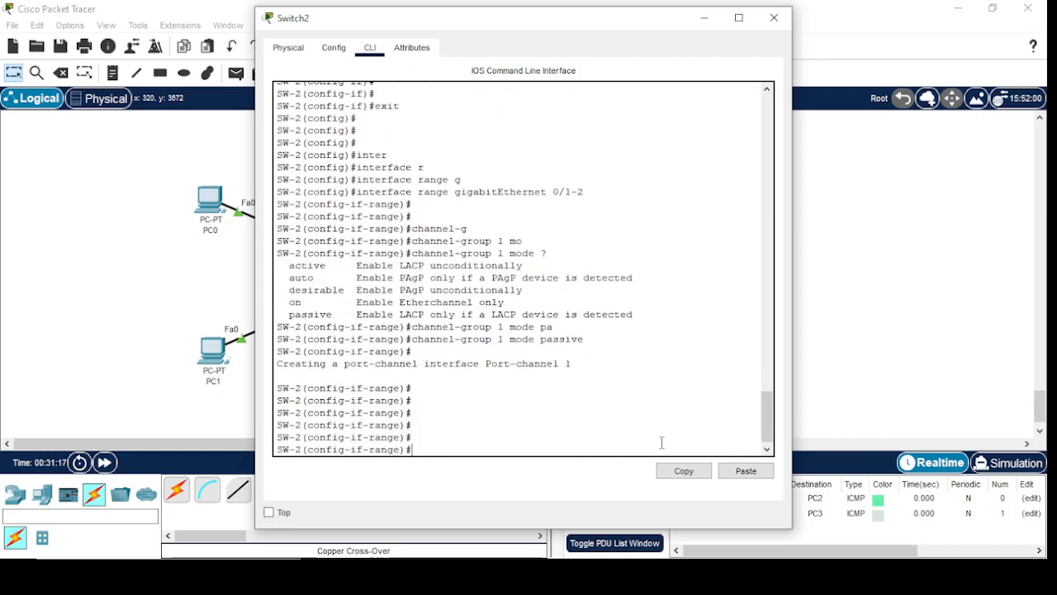
{"action": "key", "text": "Return"}
{"action": "key", "text": "Return"}
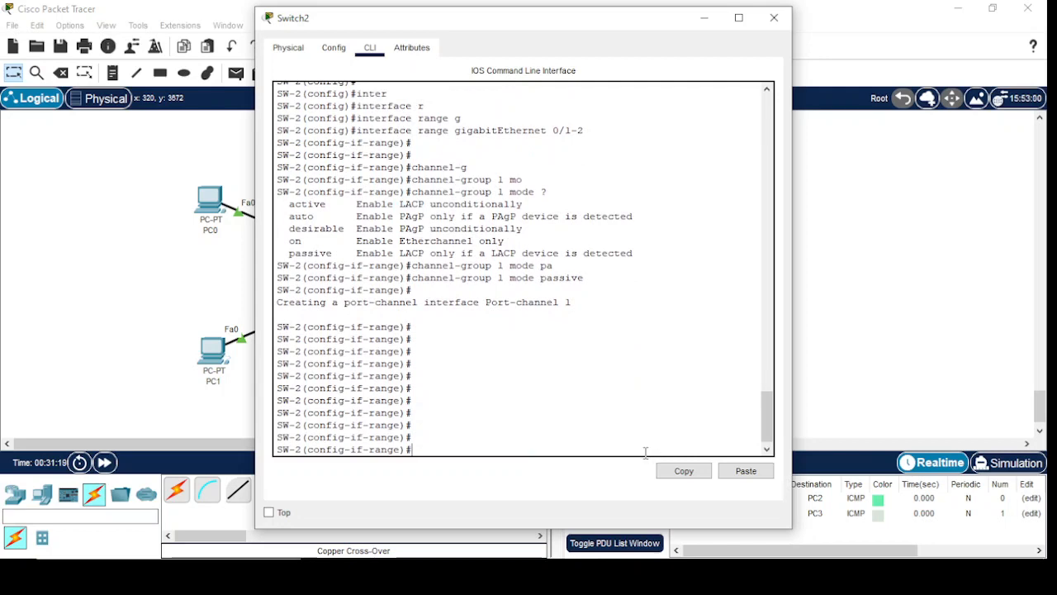
- Open Switch1's CLI and arrange it side by side with Switch2's CLI window
{"action": "left_click_drag", "start_coordinate": [501, 32], "coordinate": [772, 66]}
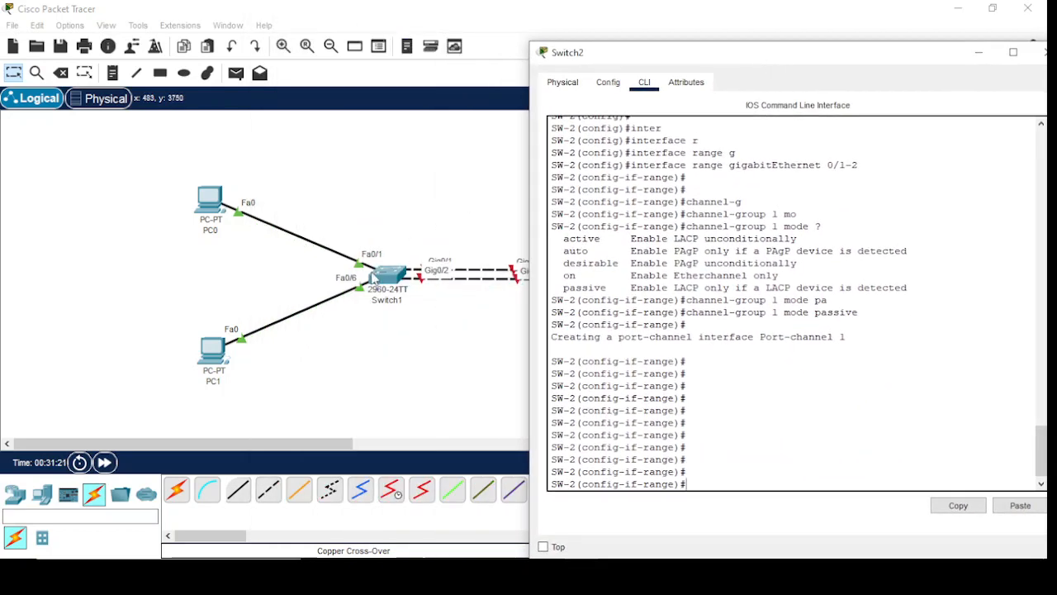
{"action": "left_click", "coordinate": [380, 281]}
{"action": "left_click_drag", "start_coordinate": [509, 46], "coordinate": [338, 44]}
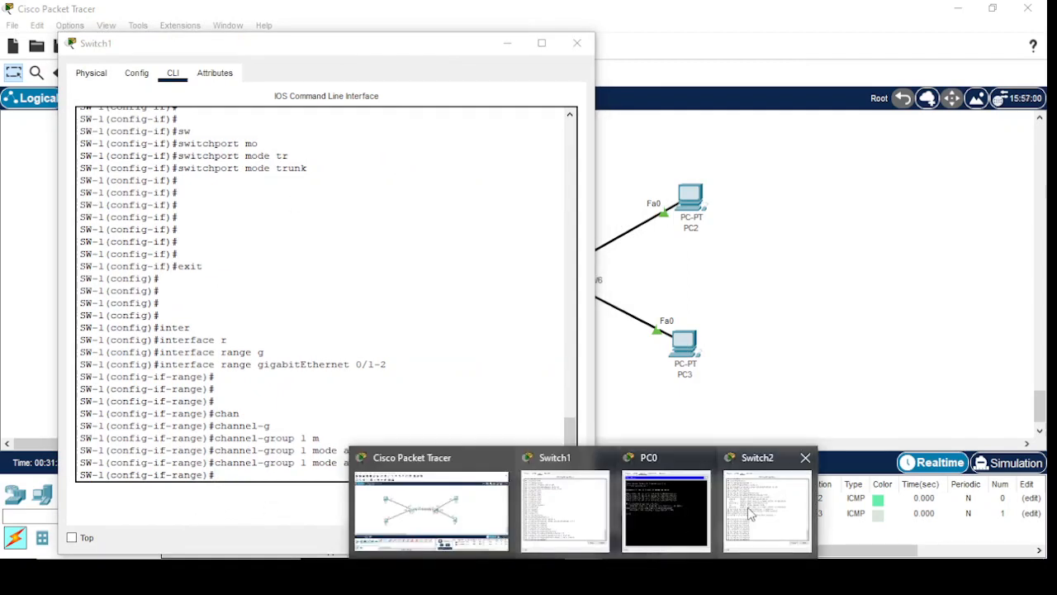
{"action": "left_click", "coordinate": [730, 513]}
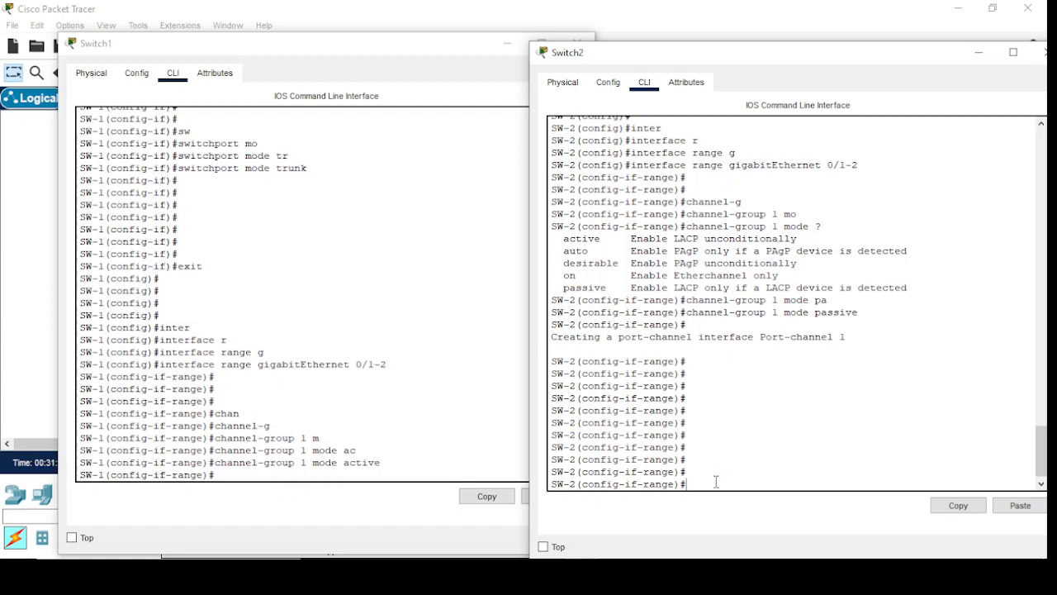
- Enable Switch2's Gig0/1-2 interface range with no shutdown
{"action": "type", "text": "no sh"}
{"action": "key", "text": "Tab"}
{"action": "key", "text": "Return"}
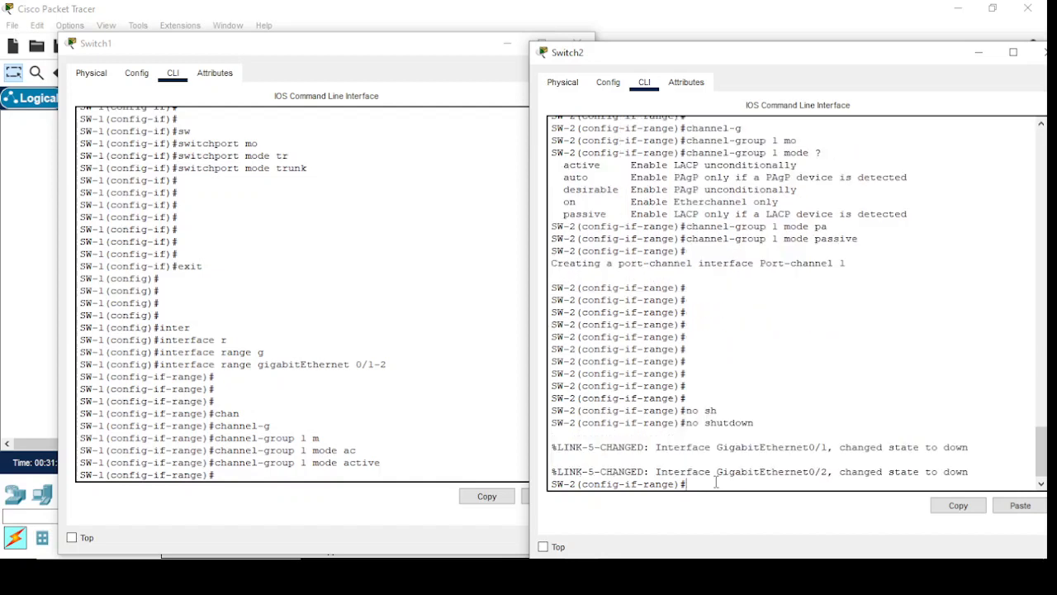
- Enable Switch1's Gig0/1-2 interface range with no shutdown
{"action": "left_click", "coordinate": [224, 470]}
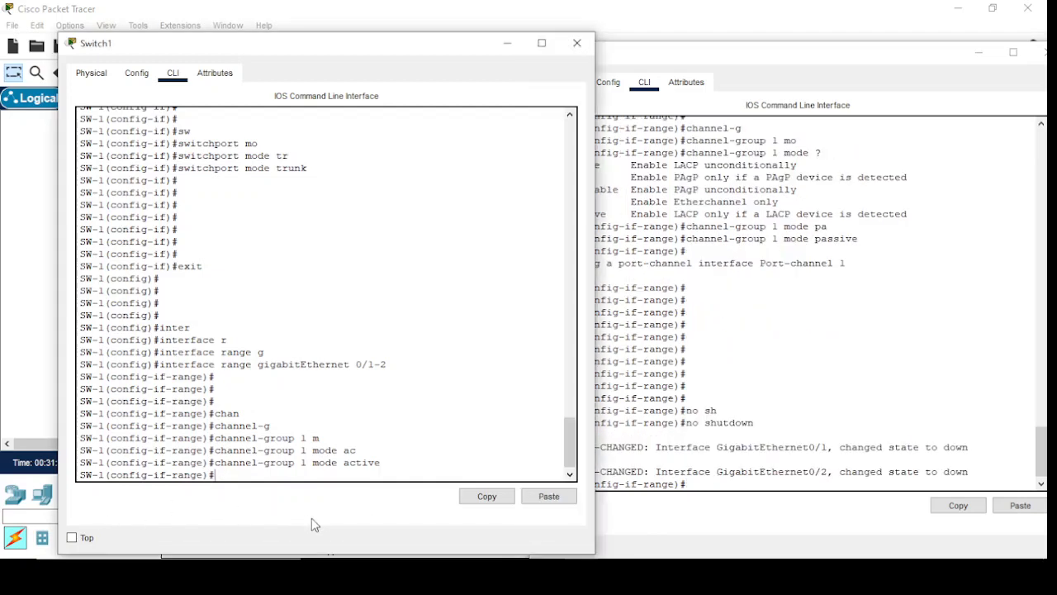
{"action": "type", "text": "no shu"}
{"action": "key", "text": "Tab"}
{"action": "key", "text": "Return"}
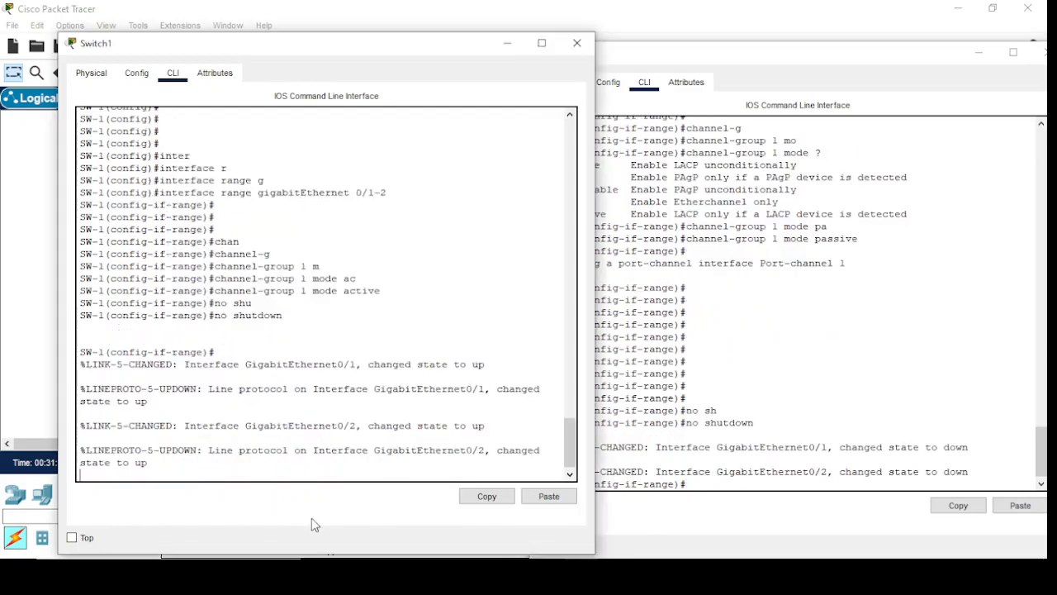
{"action": "key", "text": "Return"}
{"action": "key", "text": "Return"}
{"action": "key", "text": "Return"}
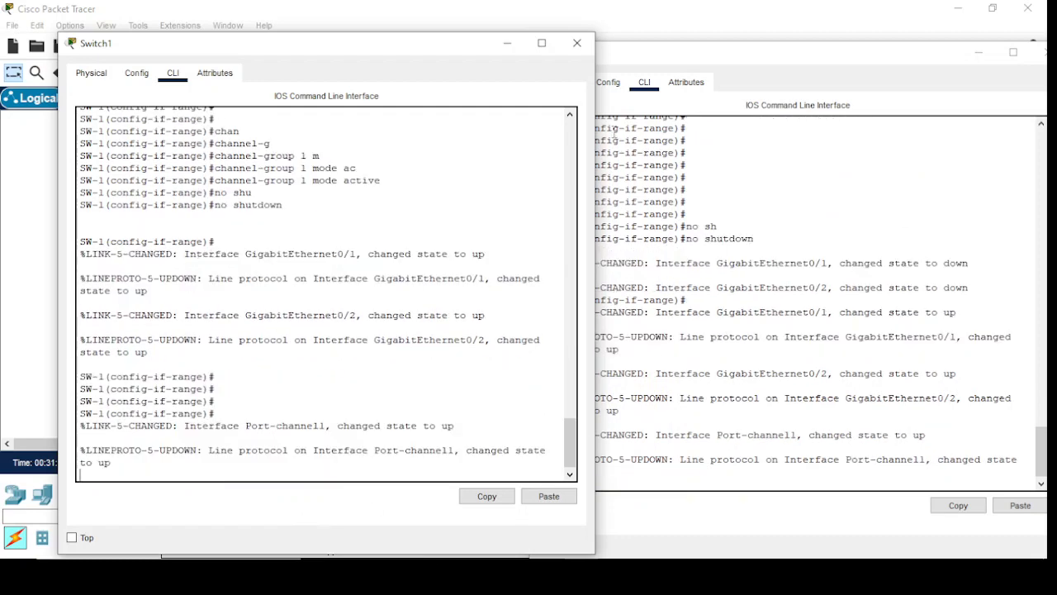
- Minimize both switch windows and turn off Always Show Port Labels in Logical Workspace in the preferences
{"action": "left_click", "coordinate": [508, 45]}
{"action": "left_click", "coordinate": [977, 53]}
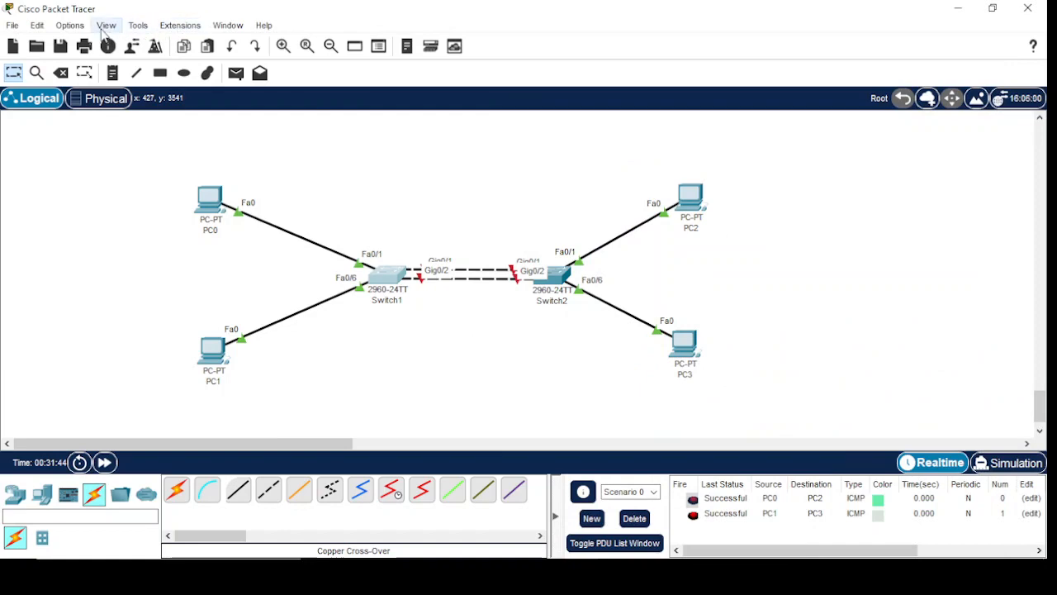
{"action": "left_click", "coordinate": [70, 25]}
{"action": "left_click", "coordinate": [86, 42]}
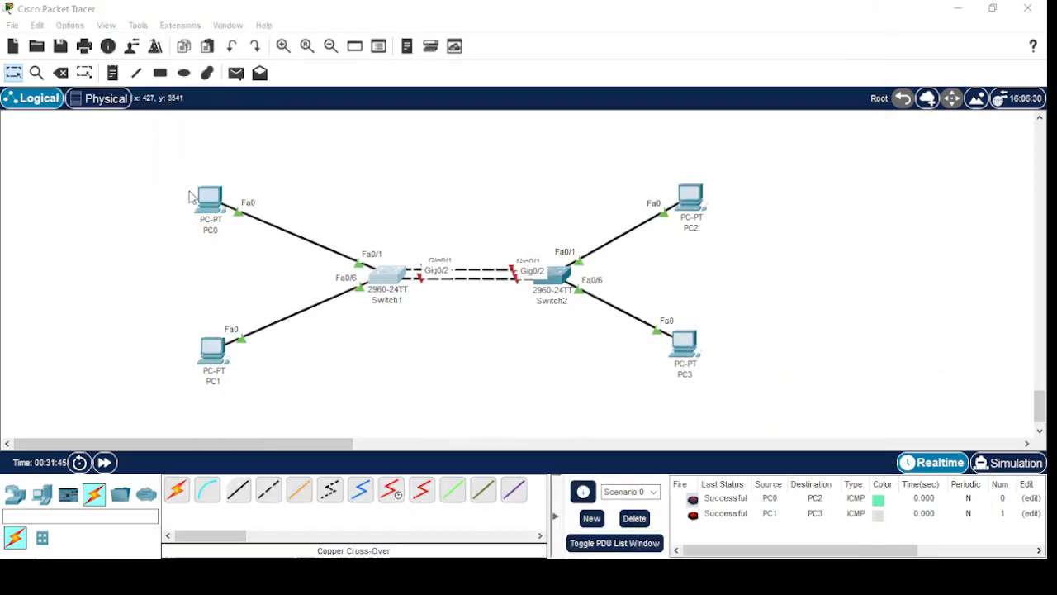
{"action": "left_click", "coordinate": [202, 151]}
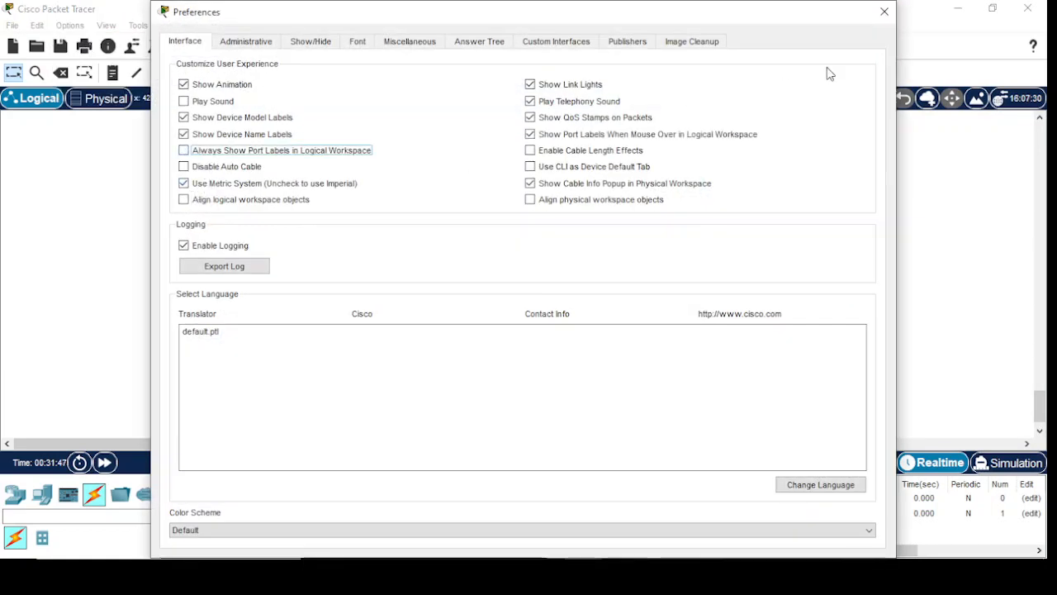
{"action": "left_click", "coordinate": [884, 10]}
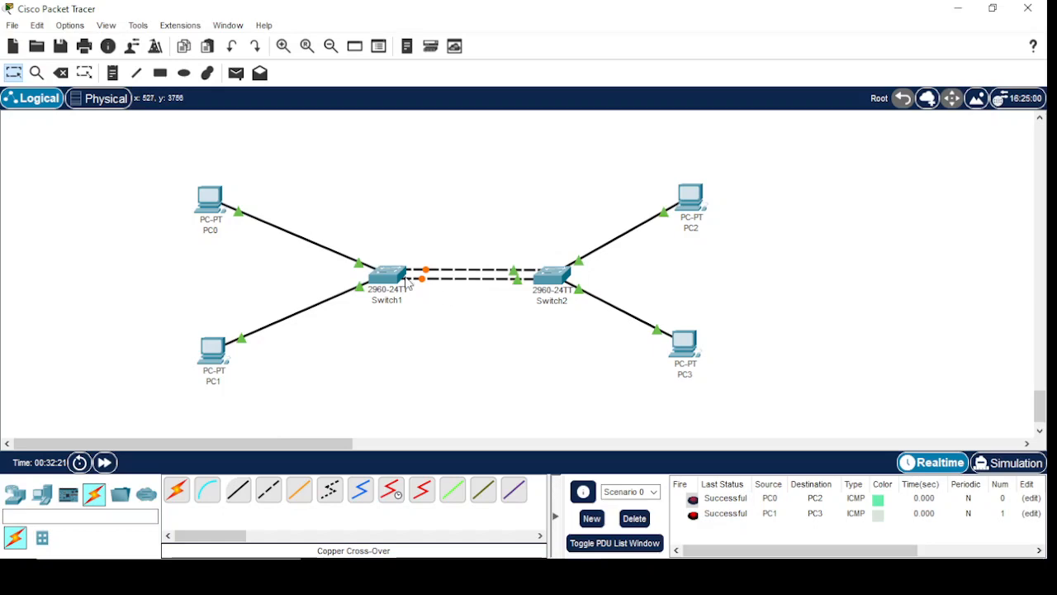
{"action": "mouse_move", "coordinate": [394, 278]}
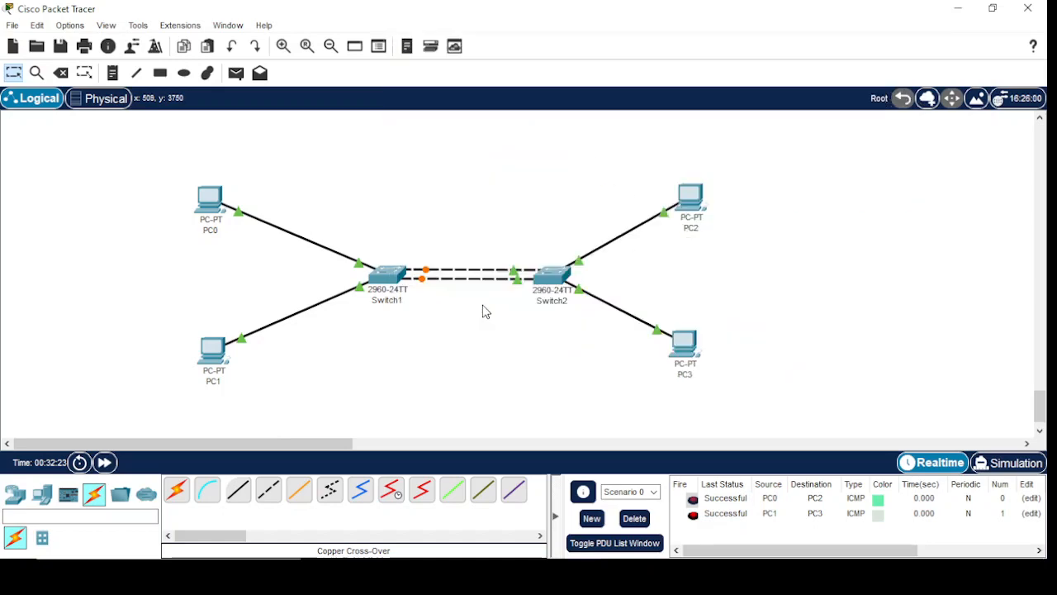